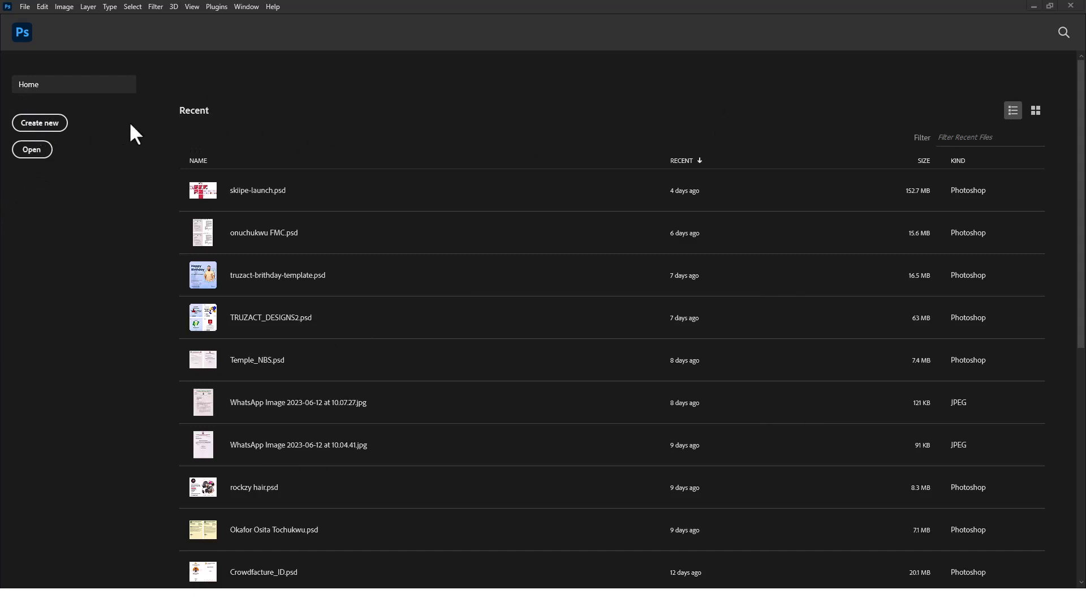
Start setting up a new document and look through the Photo and Print presets, including A4 and A3
{"action": "left_click", "coordinate": [39, 122]}
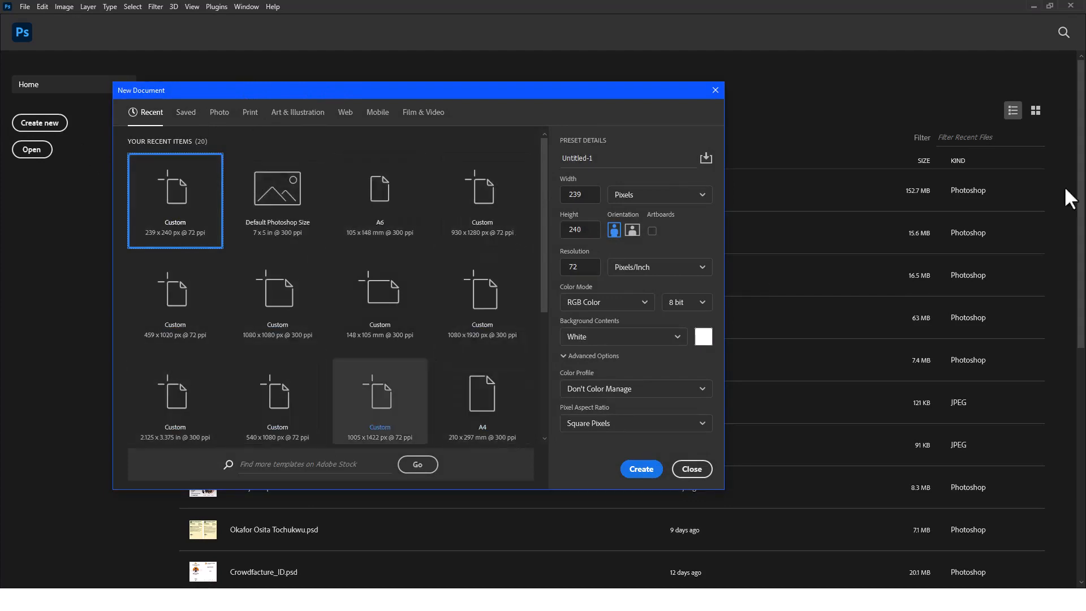
{"action": "left_click", "coordinate": [225, 114]}
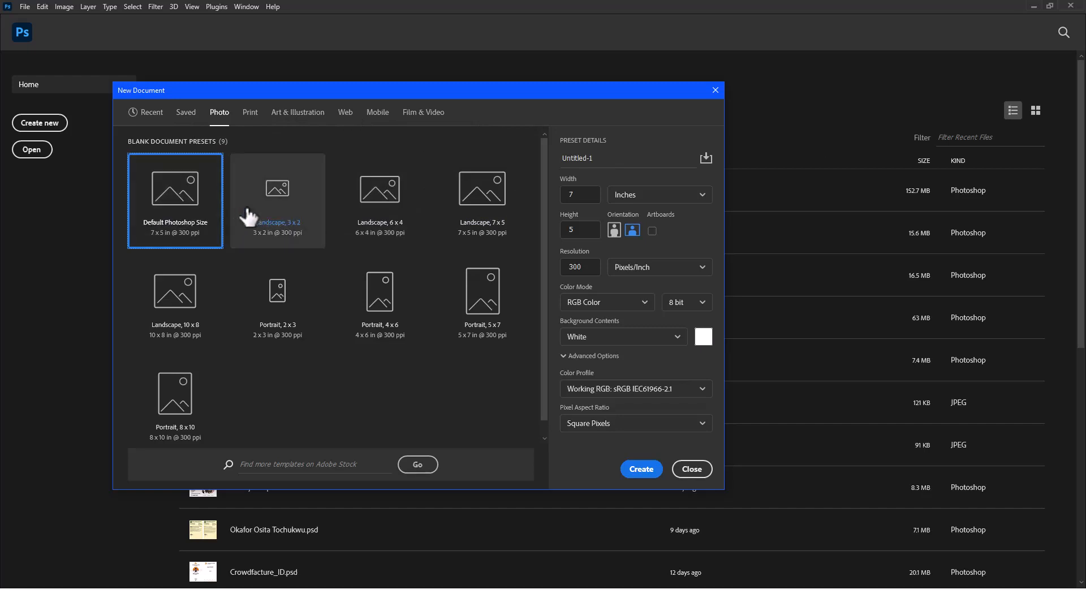
{"action": "left_click", "coordinate": [250, 112]}
{"action": "left_click", "coordinate": [501, 207]}
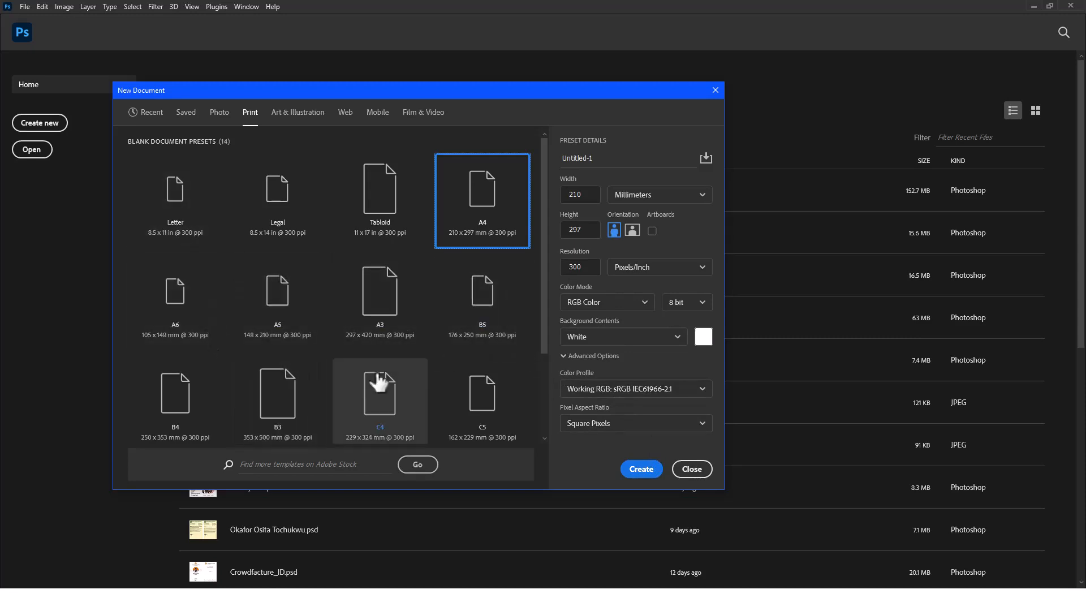
{"action": "left_click", "coordinate": [375, 314]}
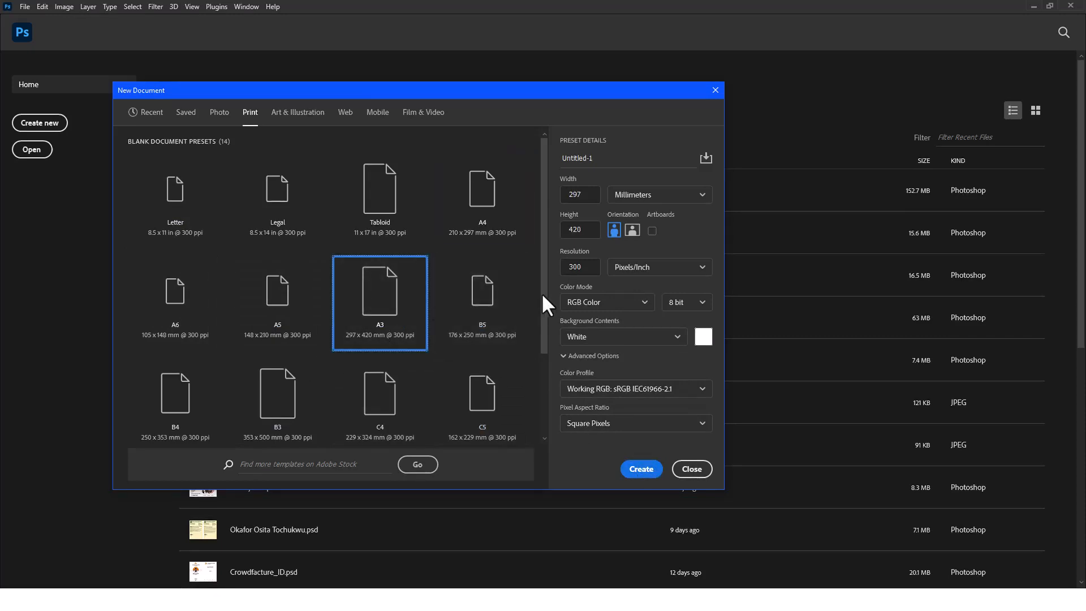
{"action": "left_click_drag", "start_coordinate": [542, 294], "coordinate": [541, 210]}
Configure a Web preset document with a width and height of 1080 pixels and a resolution of 300 pixels/inch
{"action": "left_click", "coordinate": [345, 116]}
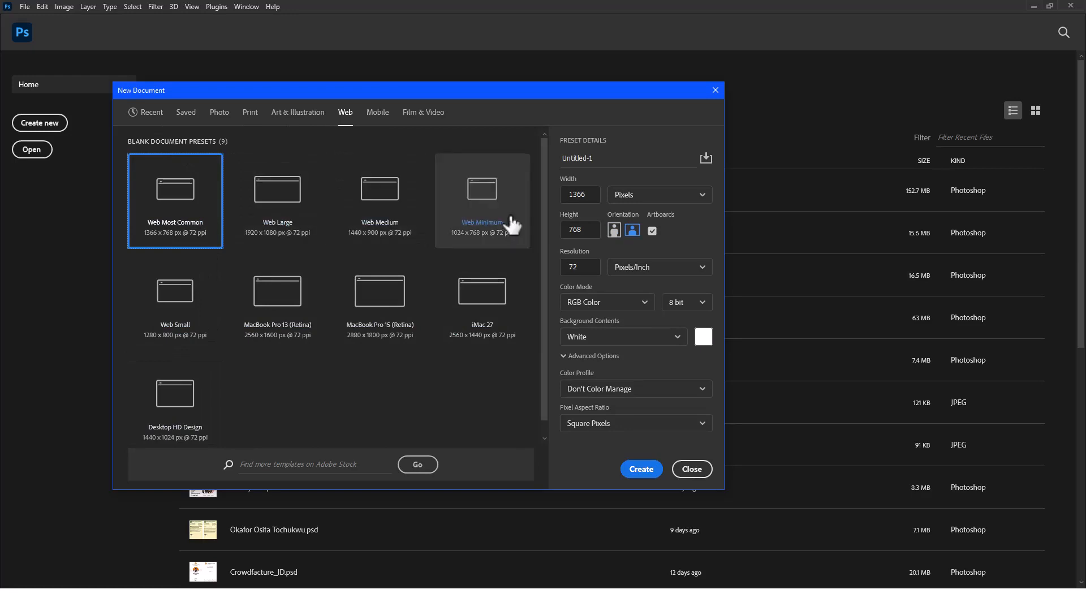
{"action": "left_click", "coordinate": [582, 195]}
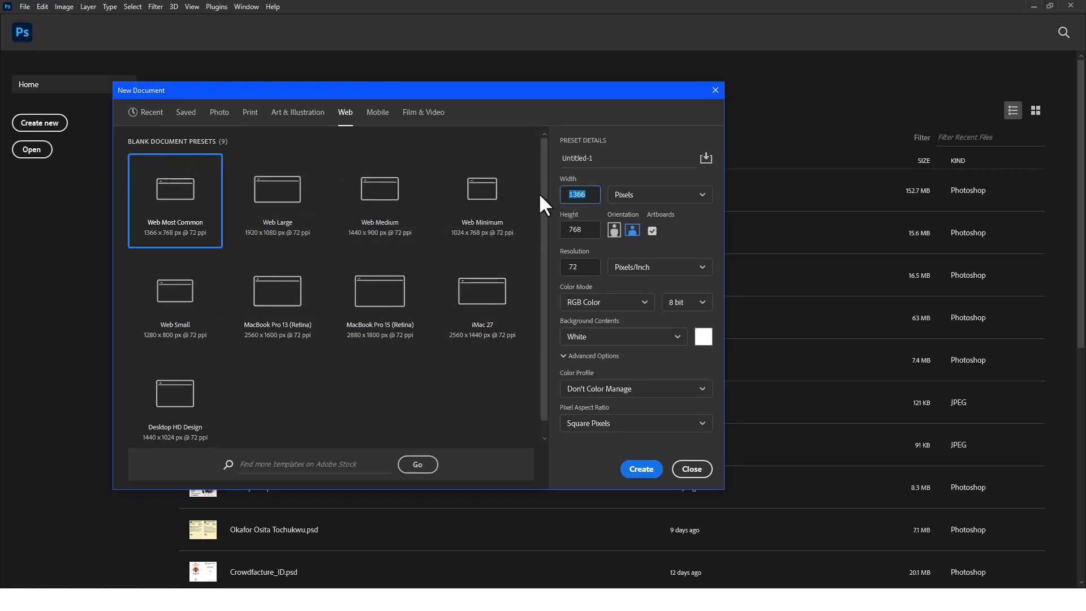
{"action": "type", "text": "1080"}
{"action": "left_click_drag", "start_coordinate": [595, 234], "coordinate": [553, 235]}
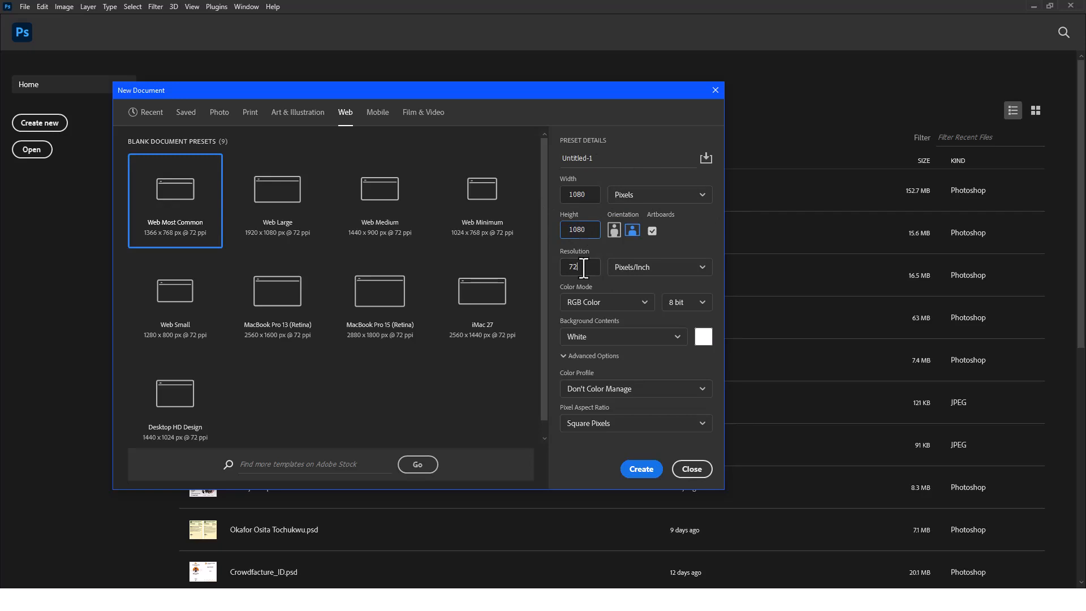
{"action": "key", "text": "Tab"}
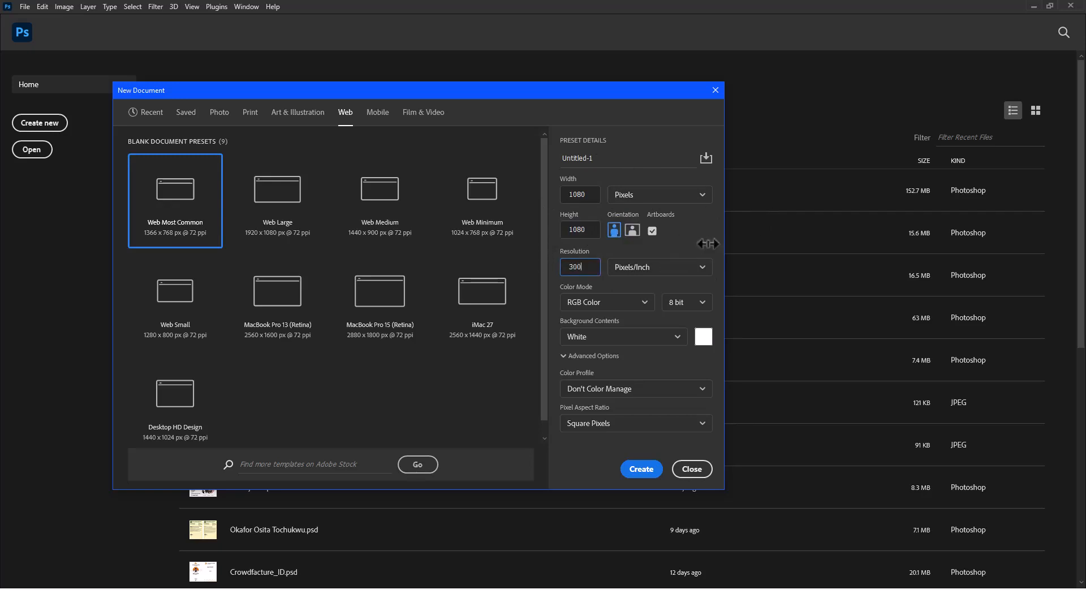
{"action": "left_click", "coordinate": [650, 195]}
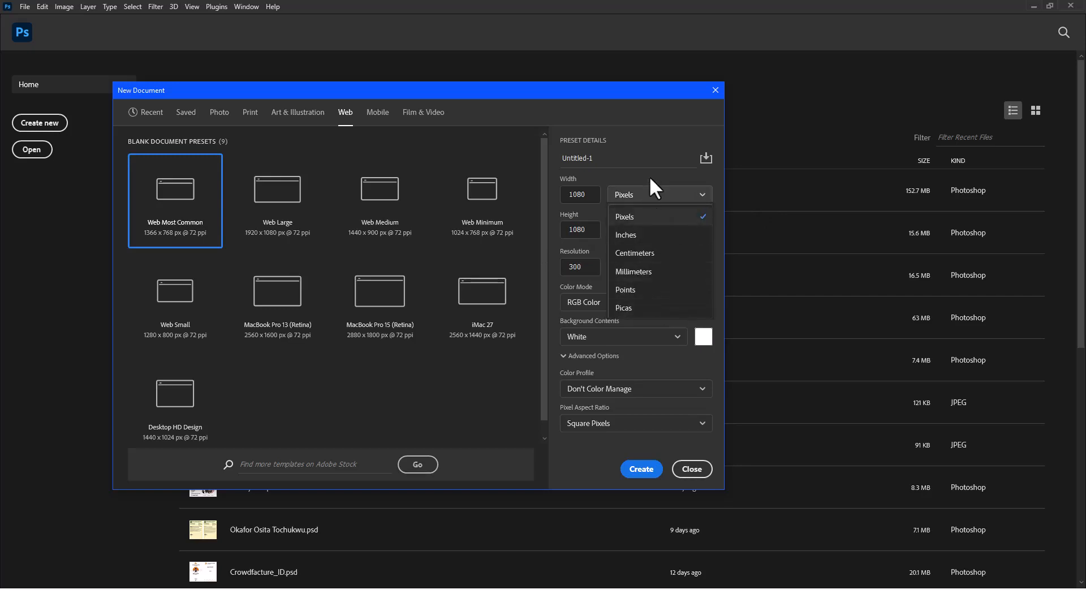
{"action": "left_click", "coordinate": [648, 176]}
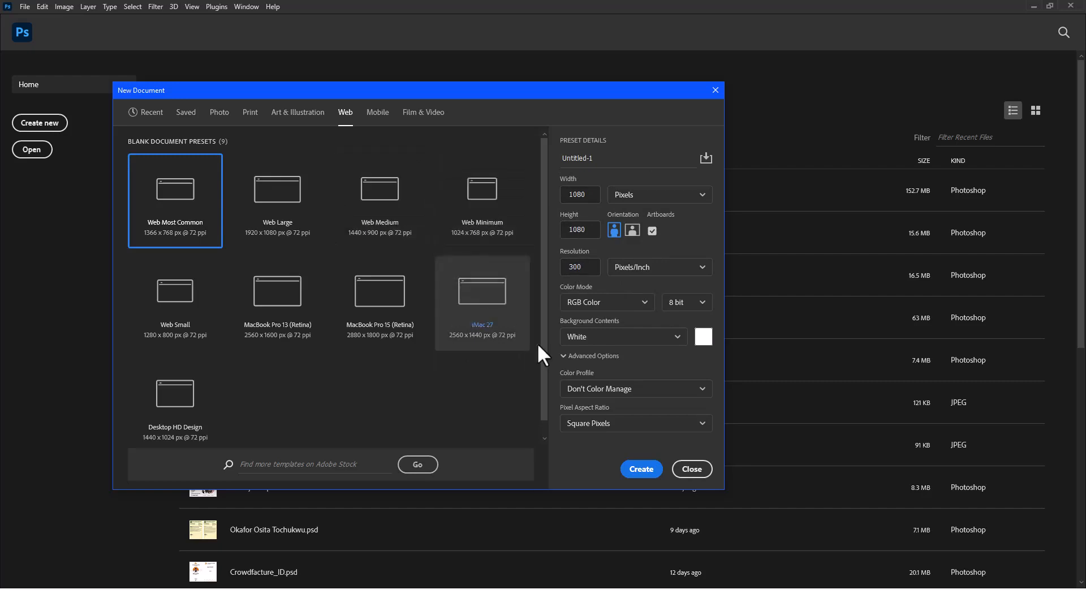
Create a document from the Photo preset Default Photoshop Size, 7 x 5 inches at 300 pixels/inch, with a white background
{"action": "left_click", "coordinate": [219, 113]}
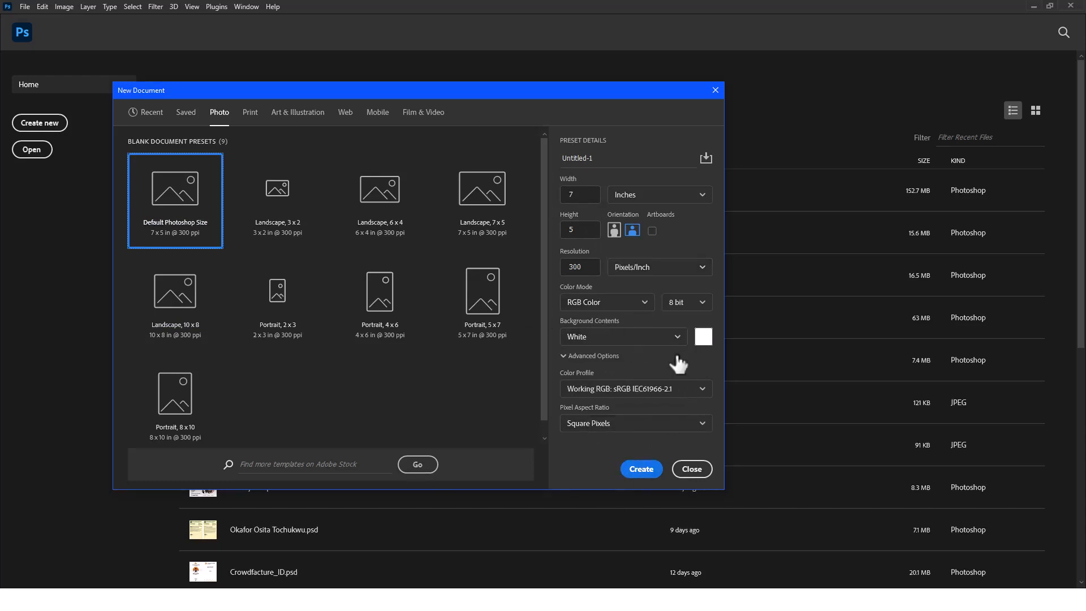
{"action": "left_click", "coordinate": [651, 337]}
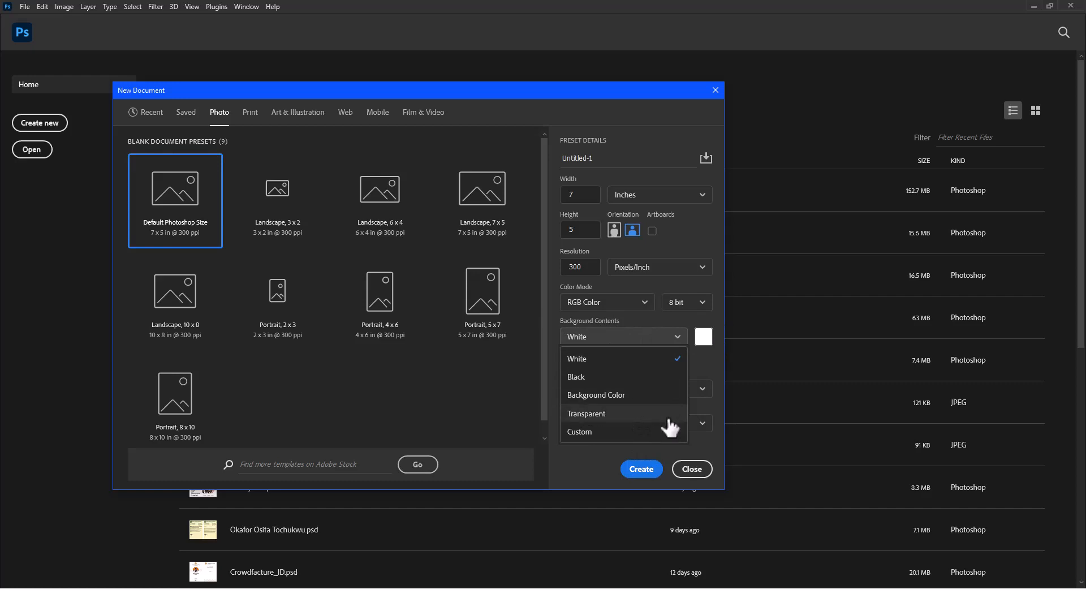
{"action": "left_click", "coordinate": [654, 335]}
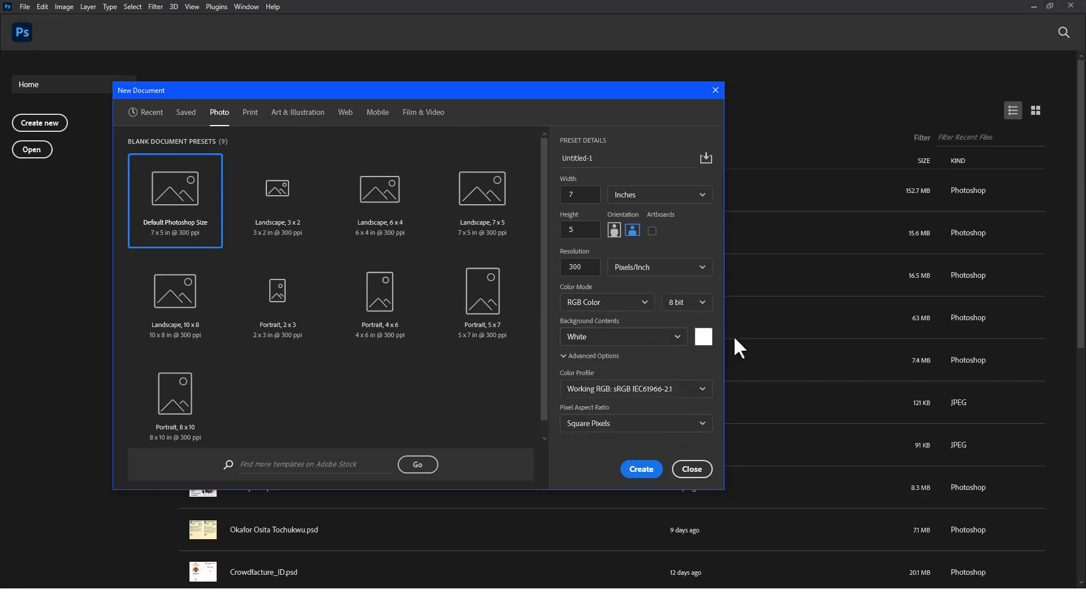
{"action": "left_click", "coordinate": [641, 469]}
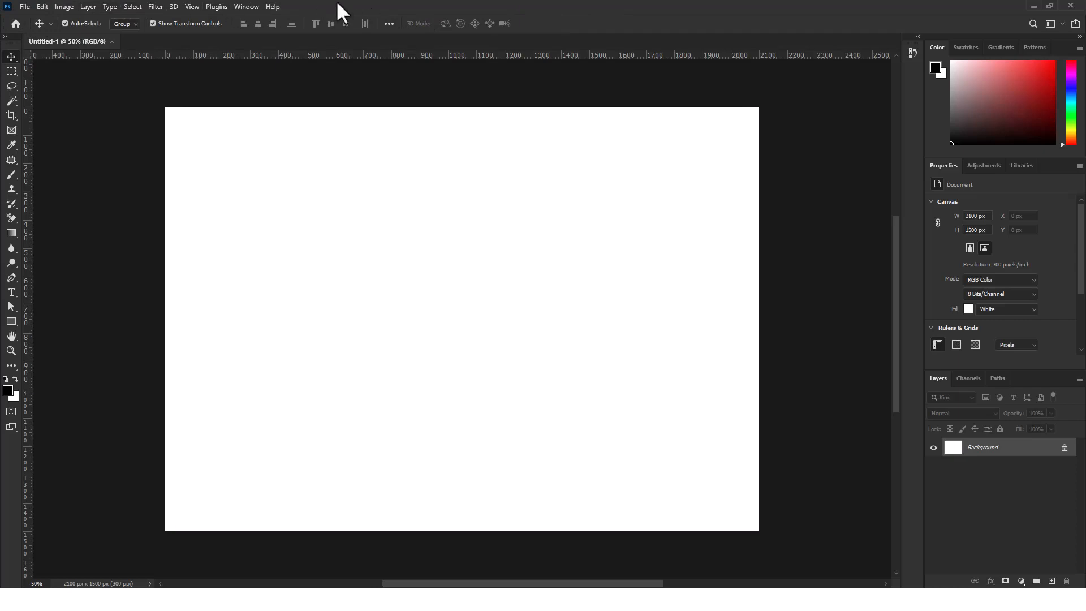
{"action": "left_click", "coordinate": [25, 7]}
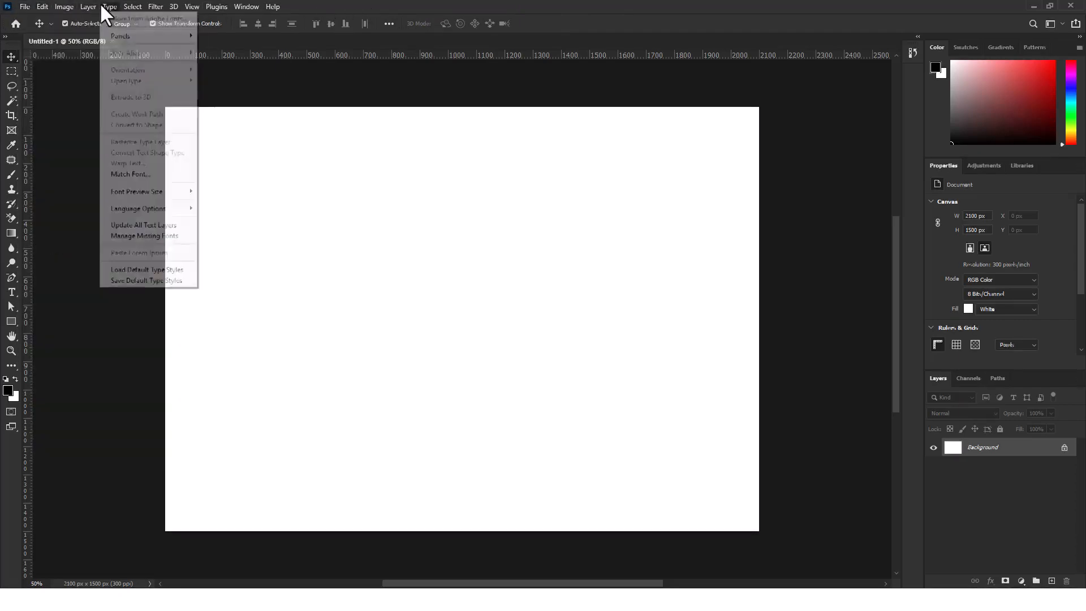
{"action": "left_click", "coordinate": [35, 6]}
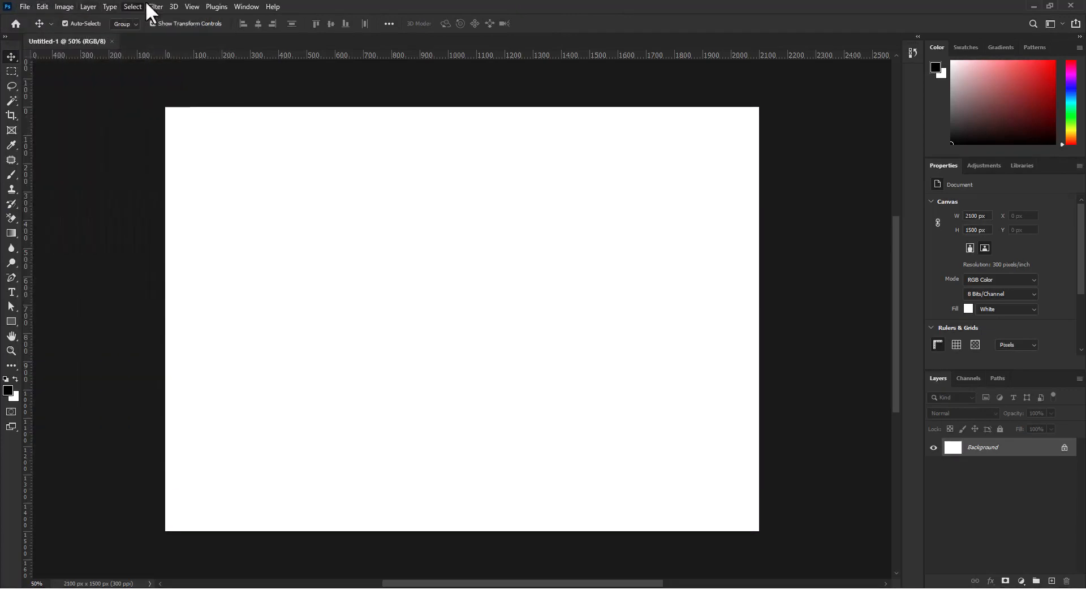
{"action": "left_click", "coordinate": [273, 7]}
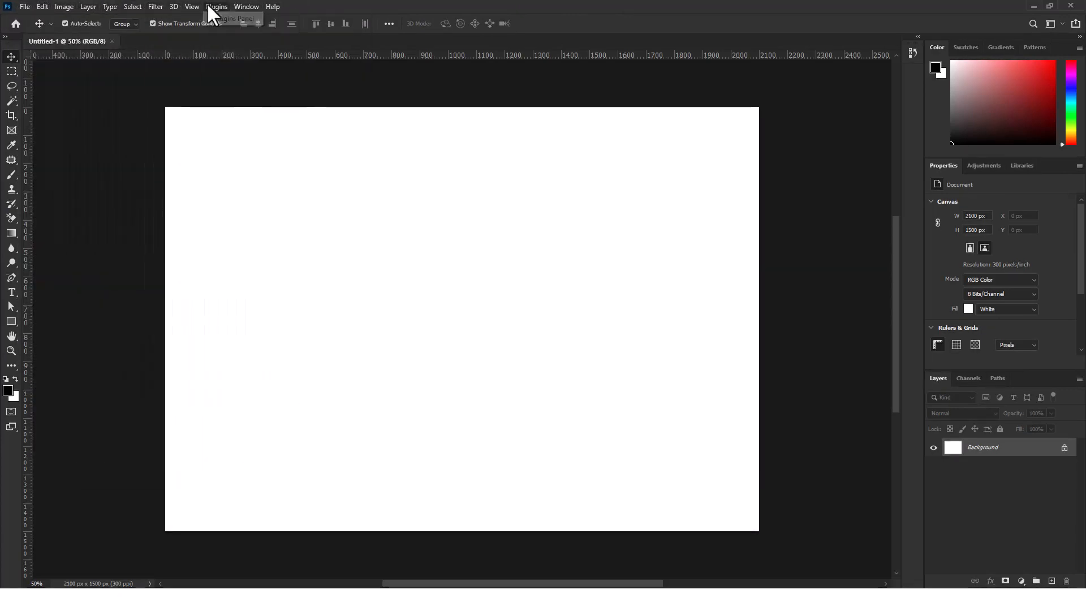
{"action": "left_click", "coordinate": [391, 2]}
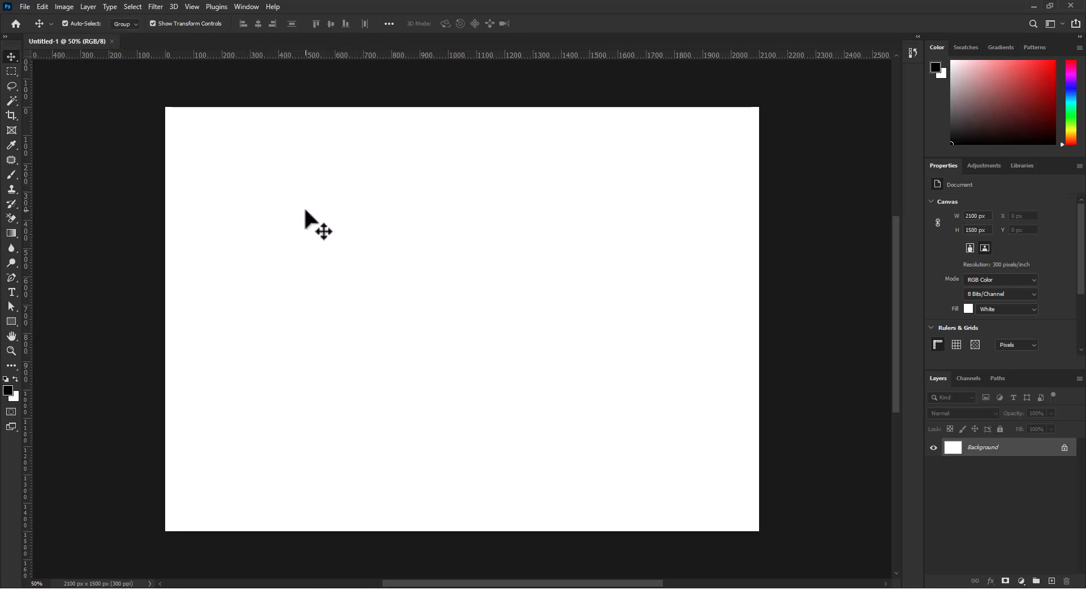
Examine the blank canvas at different magnifications by zooming in and out and panning it horizontally
{"action": "key", "text": "ctrl+plus"}
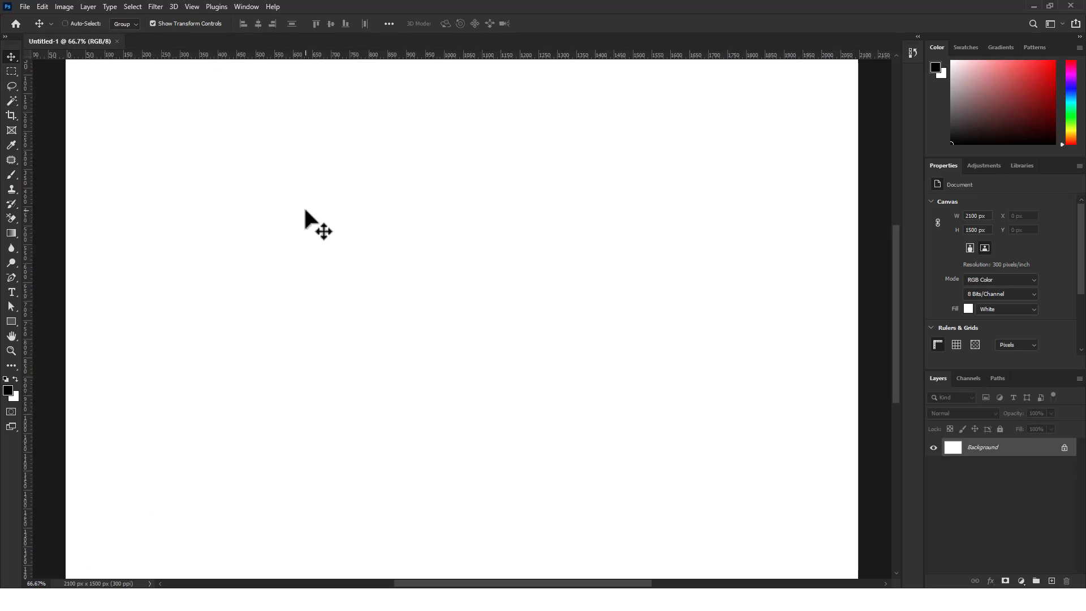
{"action": "key", "text": "ctrl+plus"}
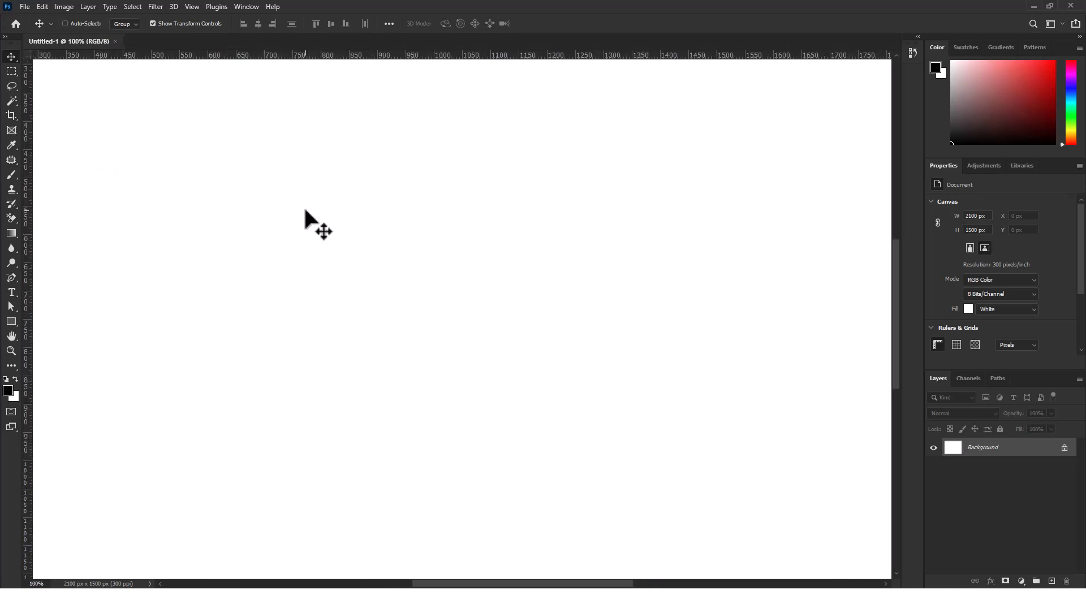
{"action": "key", "text": "ctrl+minus"}
{"action": "key", "text": "ctrl+minus"}
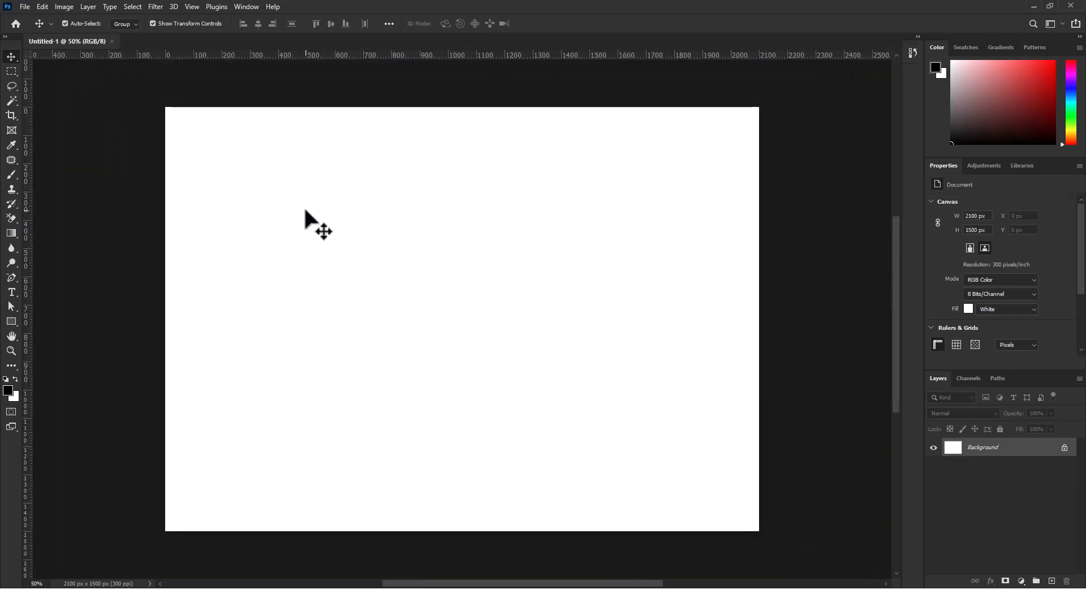
{"action": "key", "text": "ctrl"}
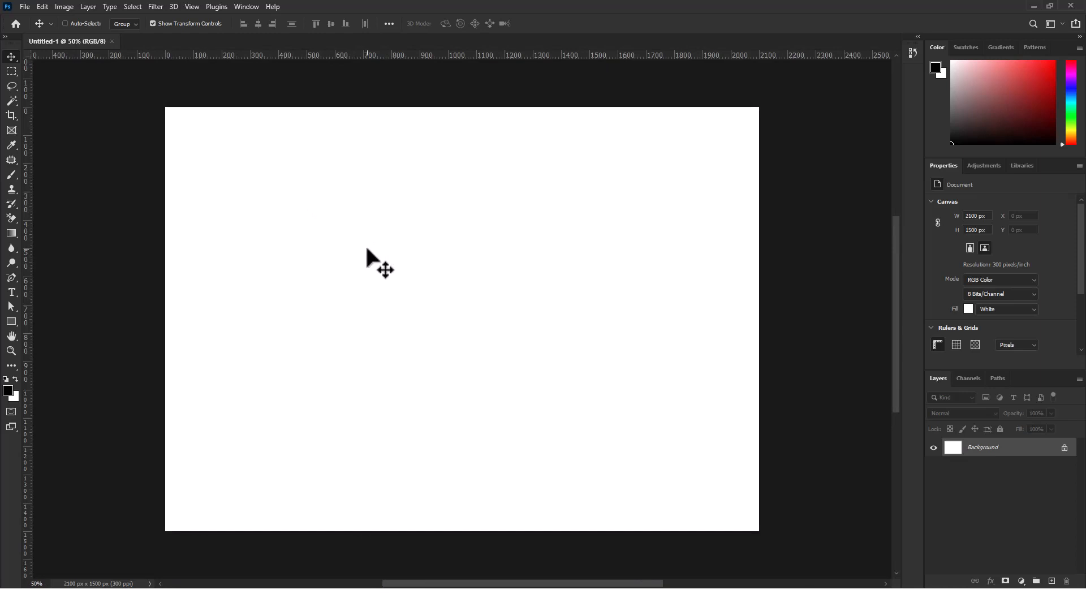
{"action": "scroll", "coordinate": [371, 243], "scroll_direction": "left", "scroll_amount": 2}
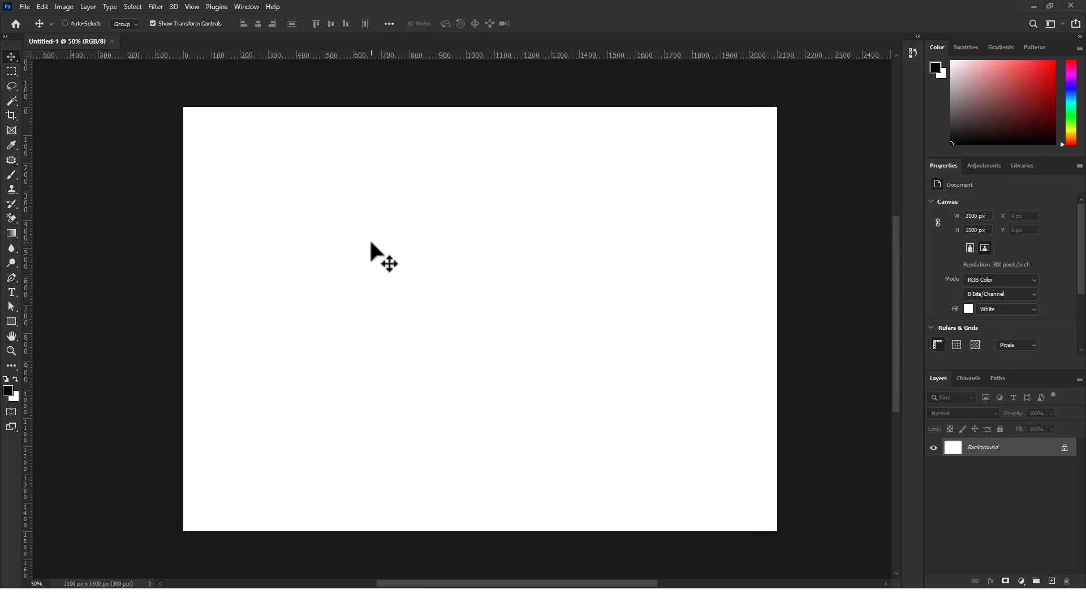
{"action": "scroll", "coordinate": [388, 245], "scroll_direction": "up", "scroll_amount": 3}
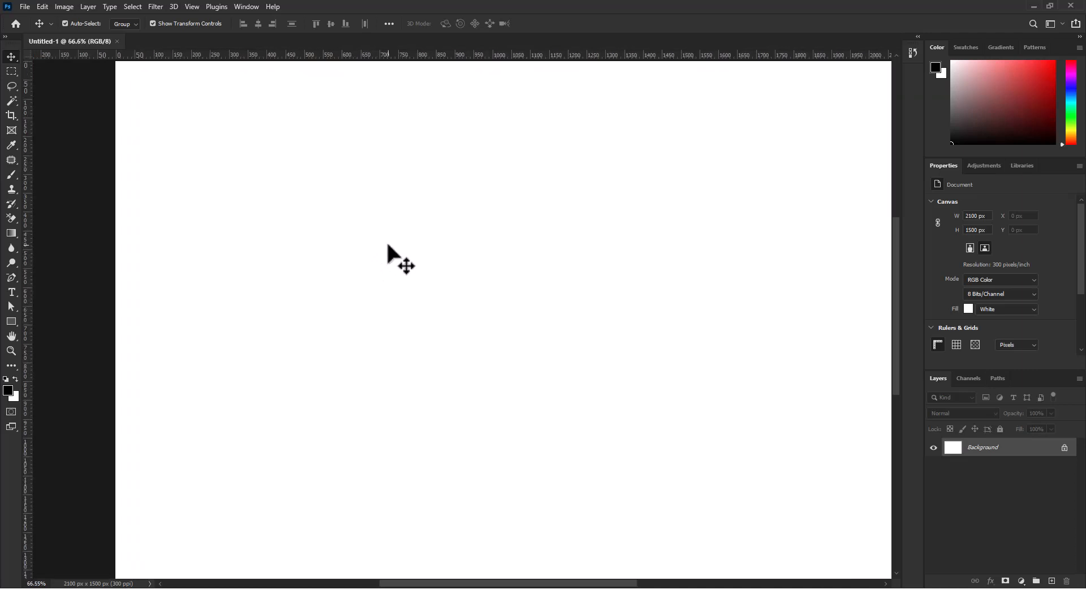
{"action": "scroll", "coordinate": [388, 245], "scroll_direction": "down", "scroll_amount": 1}
{"action": "scroll", "coordinate": [388, 245], "scroll_direction": "up", "scroll_amount": 2}
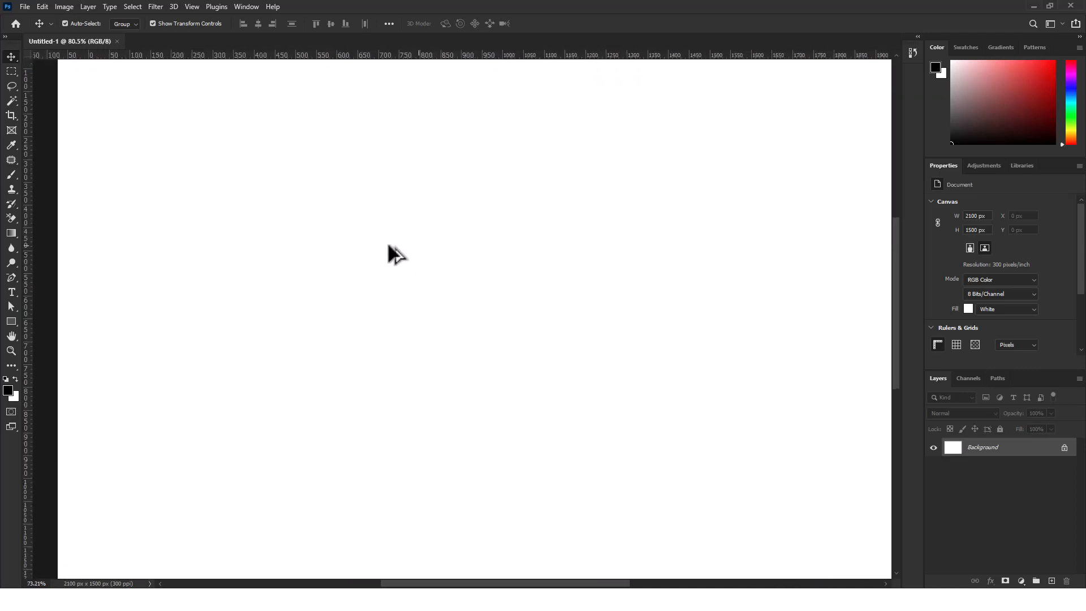
{"action": "scroll", "coordinate": [390, 245], "scroll_direction": "down", "scroll_amount": 3}
{"action": "scroll", "coordinate": [388, 245], "scroll_direction": "up", "scroll_amount": 3}
{"action": "scroll", "coordinate": [388, 246], "scroll_direction": "down", "scroll_amount": 4}
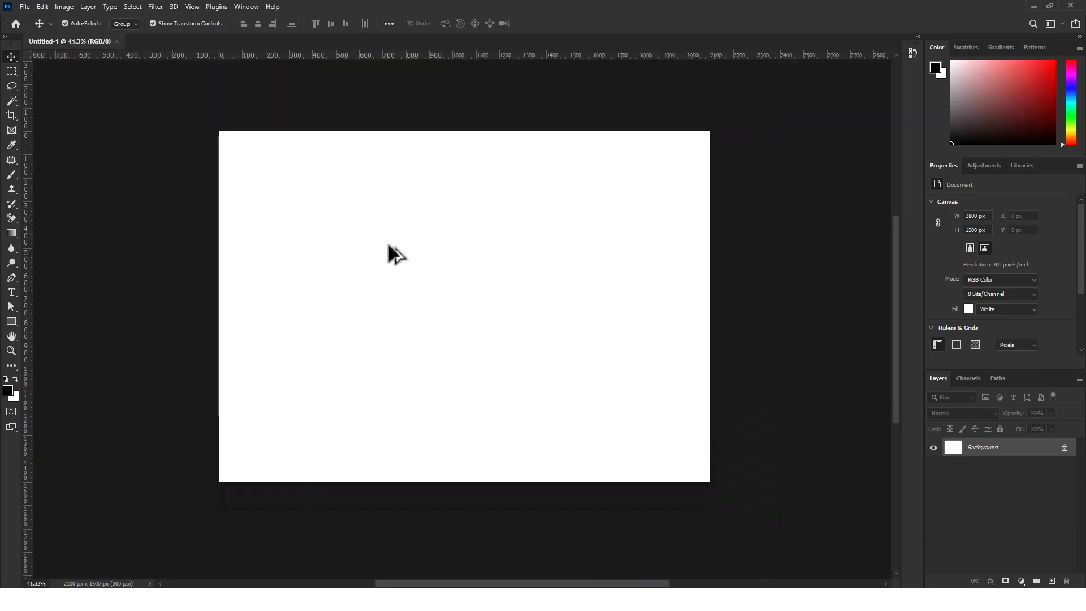
{"action": "scroll", "coordinate": [388, 245], "scroll_direction": "up", "scroll_amount": 1}
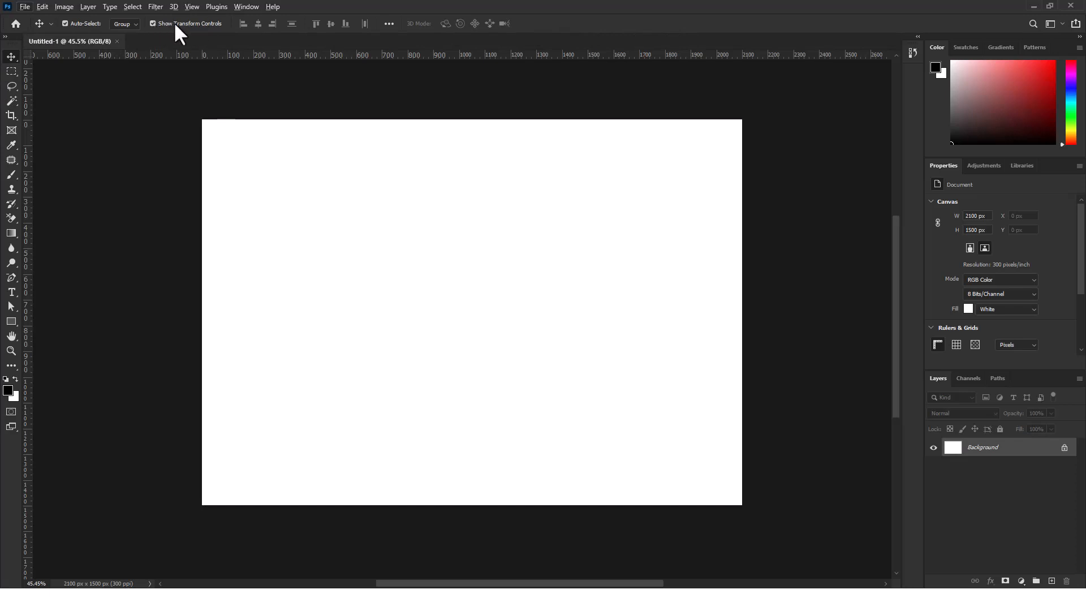
Set the Move tool's Auto-Select option to target Layer, keeping Auto-Select enabled
{"action": "left_click", "coordinate": [65, 23]}
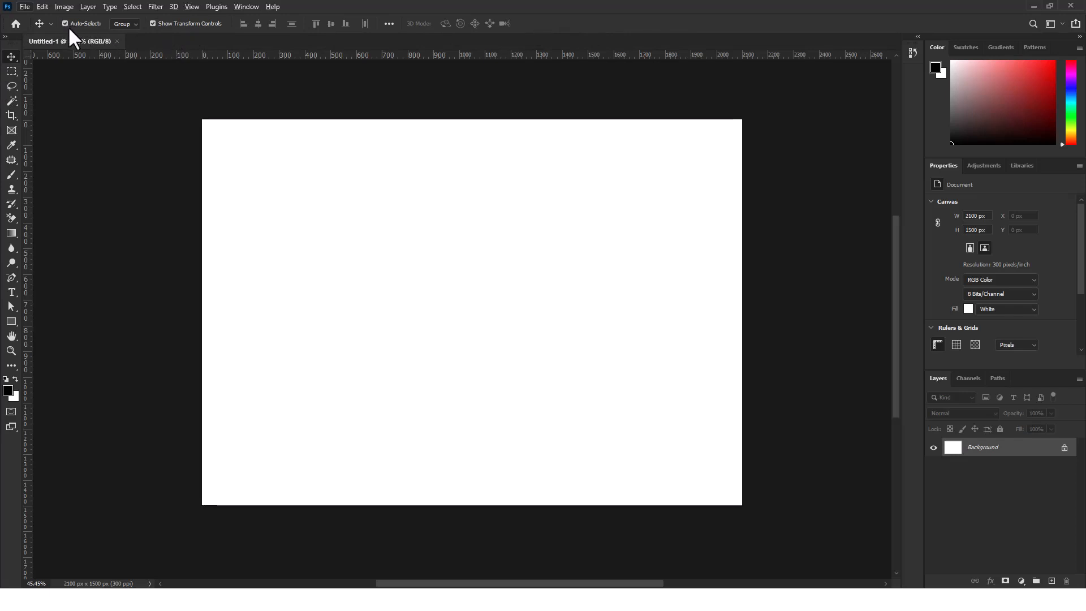
{"action": "left_click", "coordinate": [129, 25]}
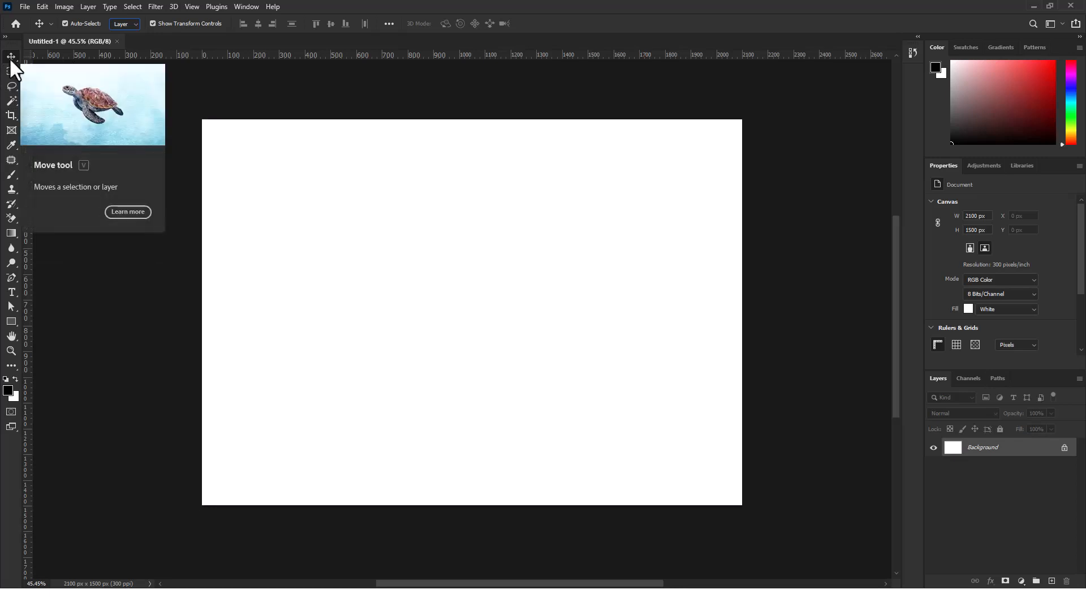
Examine the tool variants grouped with the Rectangle tool and with the Horizontal Type tool
{"action": "left_click", "coordinate": [13, 320]}
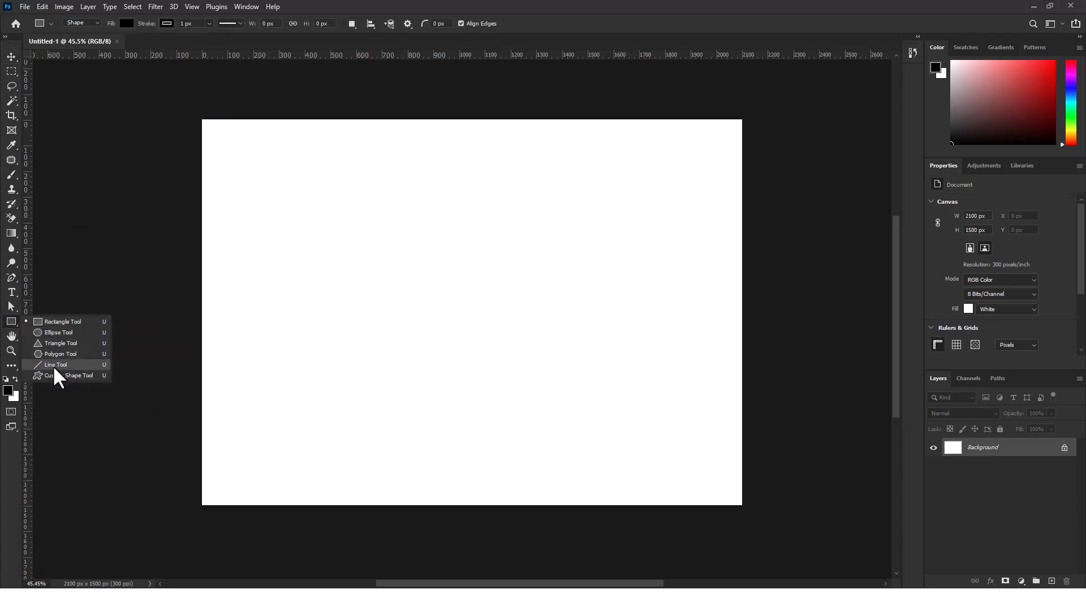
{"action": "left_click", "coordinate": [16, 324]}
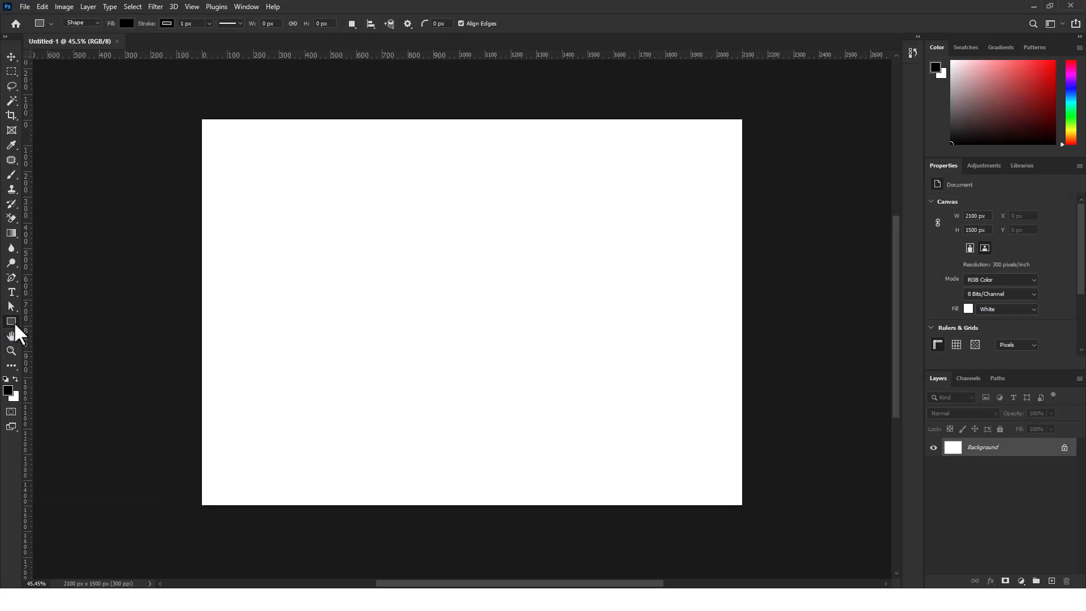
{"action": "left_click", "coordinate": [16, 323]}
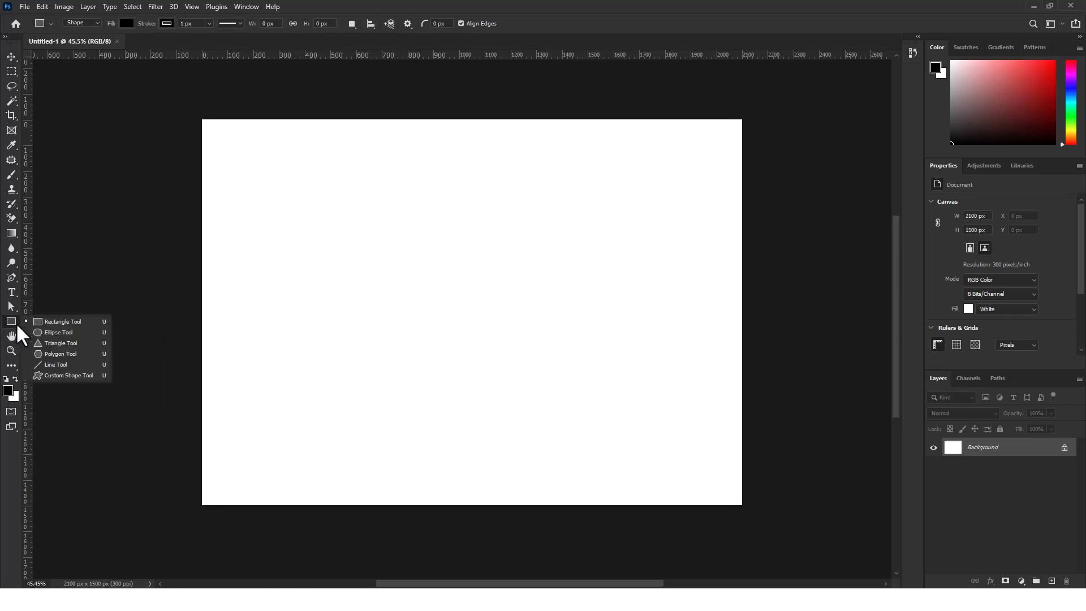
{"action": "left_click", "coordinate": [15, 323]}
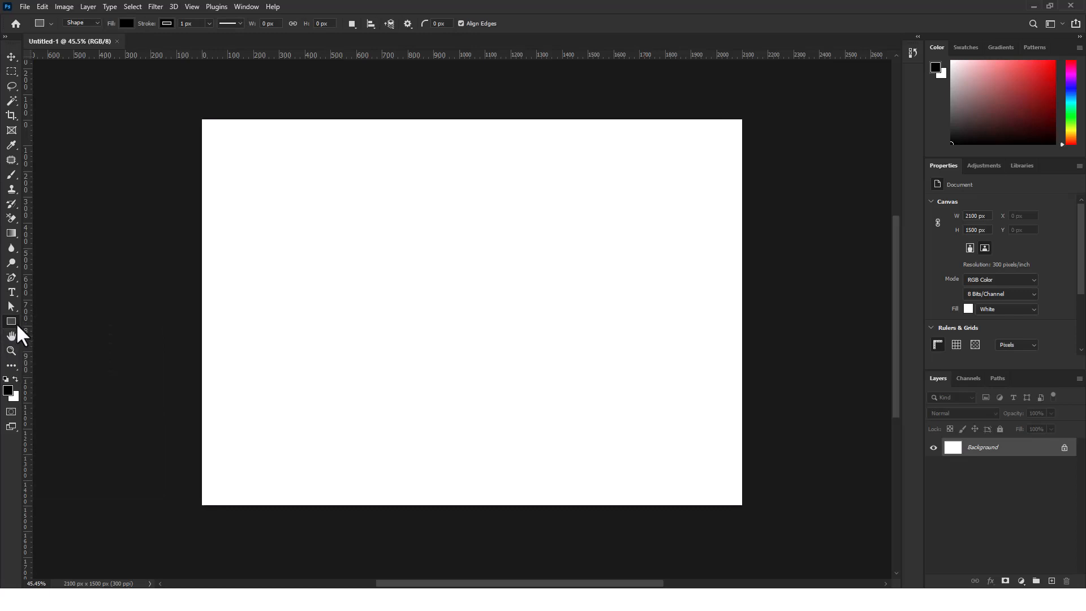
{"action": "right_click", "coordinate": [16, 324]}
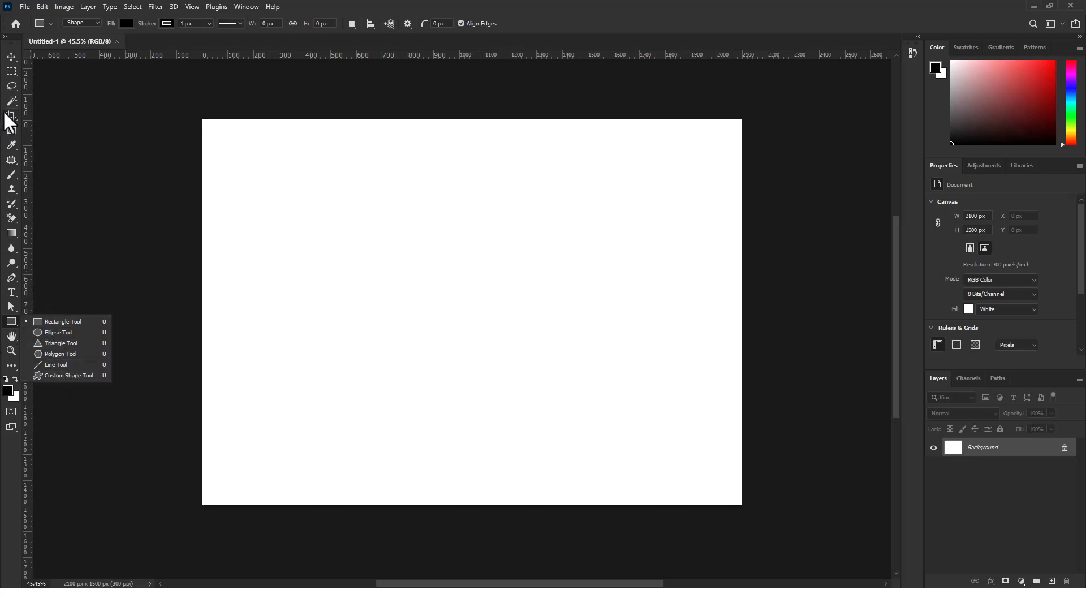
{"action": "left_click", "coordinate": [13, 292]}
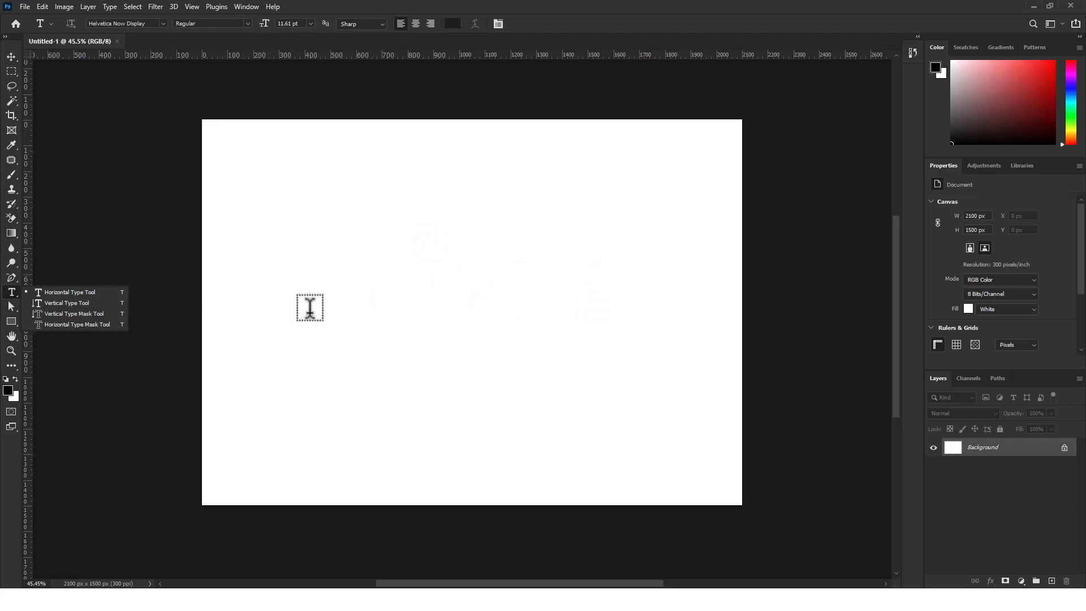
Activate the Move tool and examine the tool variants grouped with it
{"action": "left_click", "coordinate": [12, 56]}
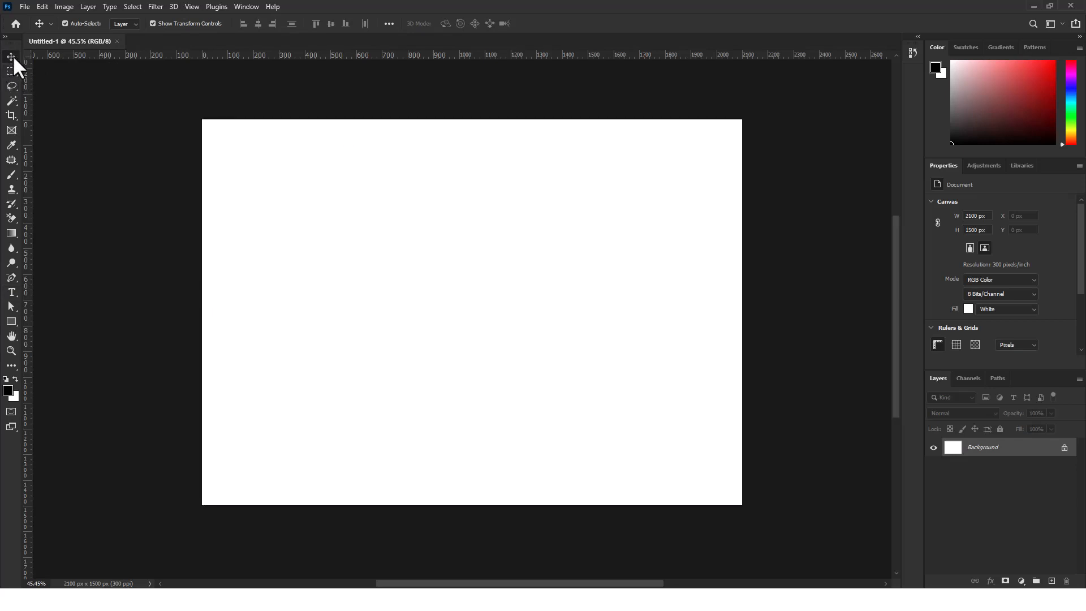
{"action": "right_click", "coordinate": [13, 56]}
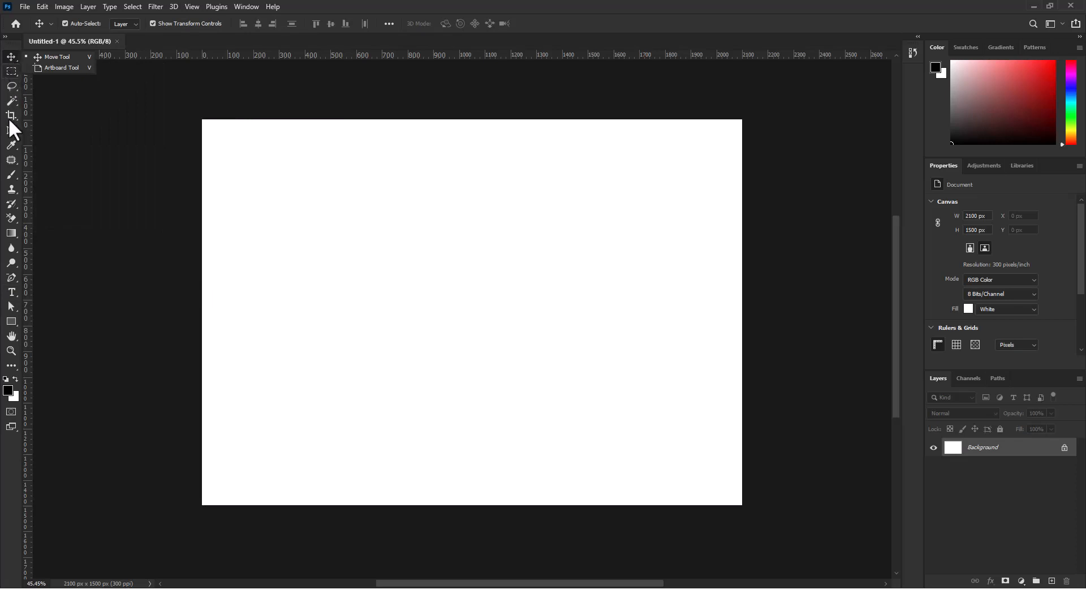
{"action": "left_click", "coordinate": [49, 146]}
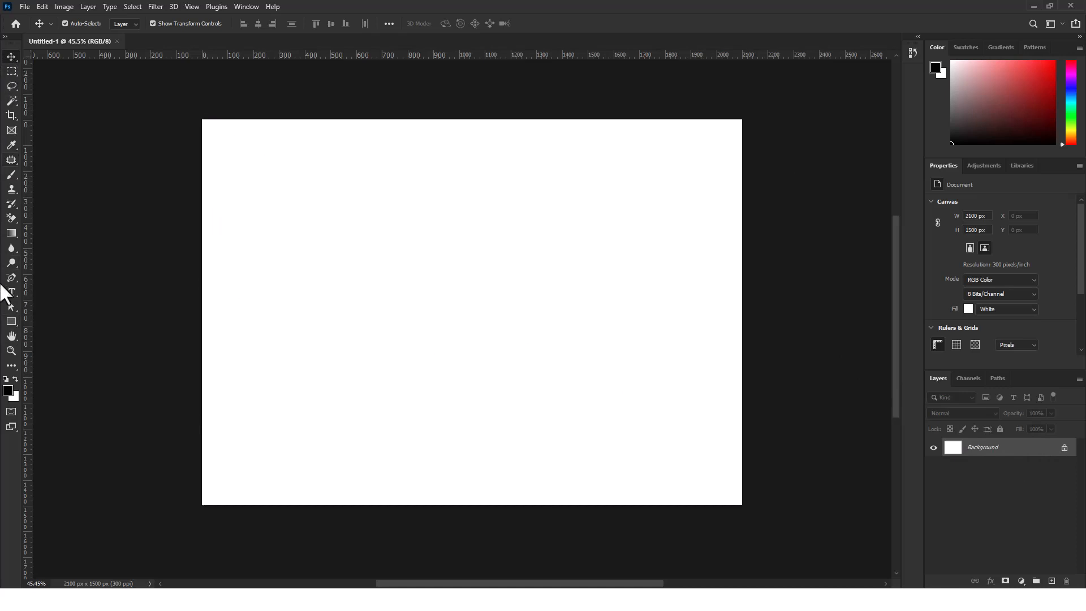
Draw a black rectangle shape about 1200 x 743 px across the middle of the canvas
{"action": "left_click", "coordinate": [14, 319]}
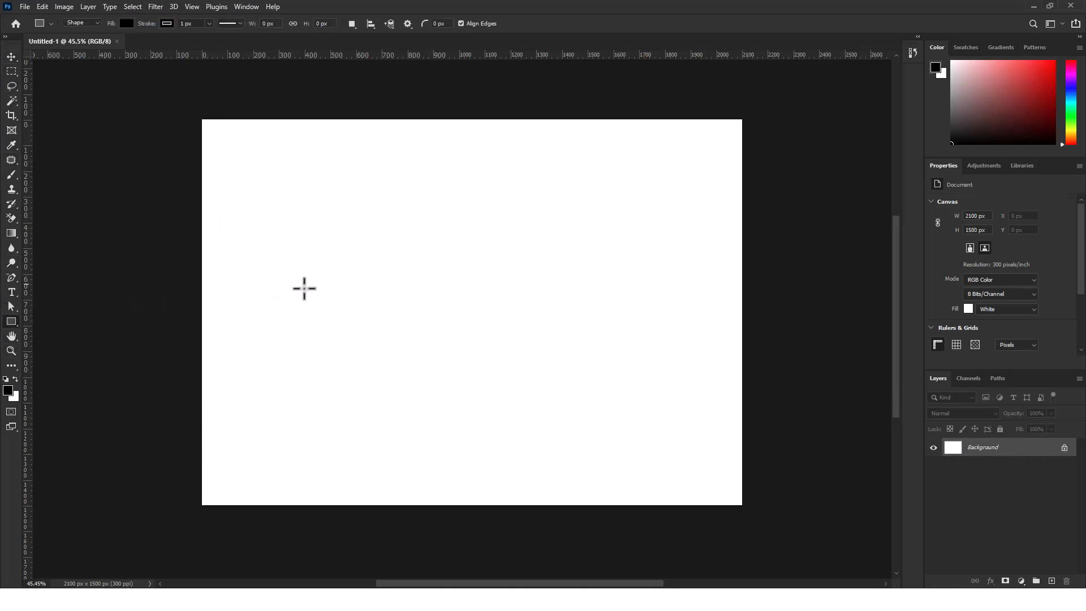
{"action": "left_click_drag", "start_coordinate": [311, 228], "coordinate": [391, 292]}
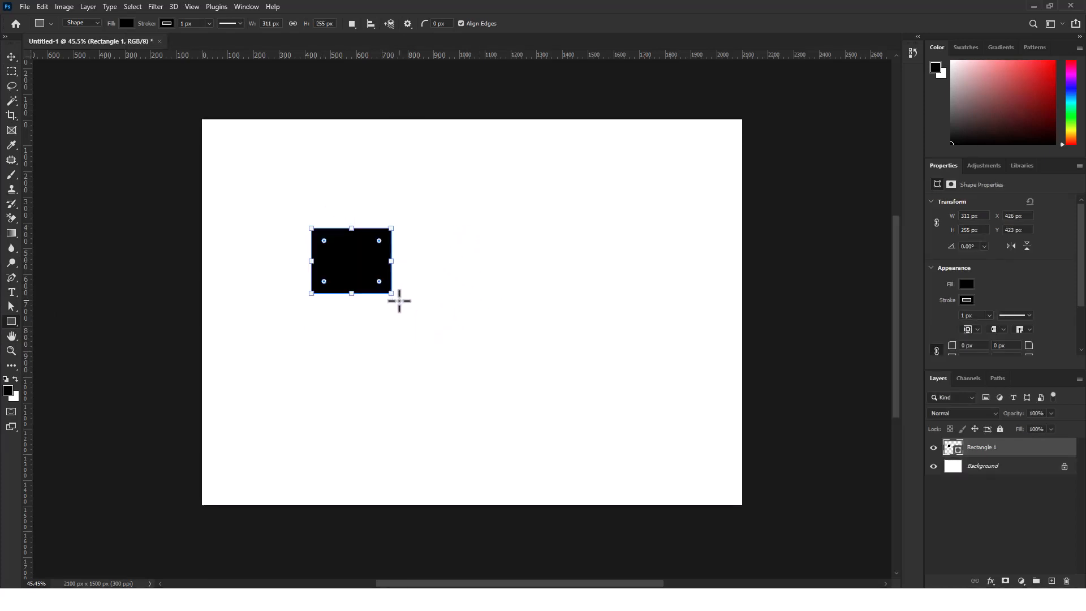
{"action": "key", "text": "ctrl+z"}
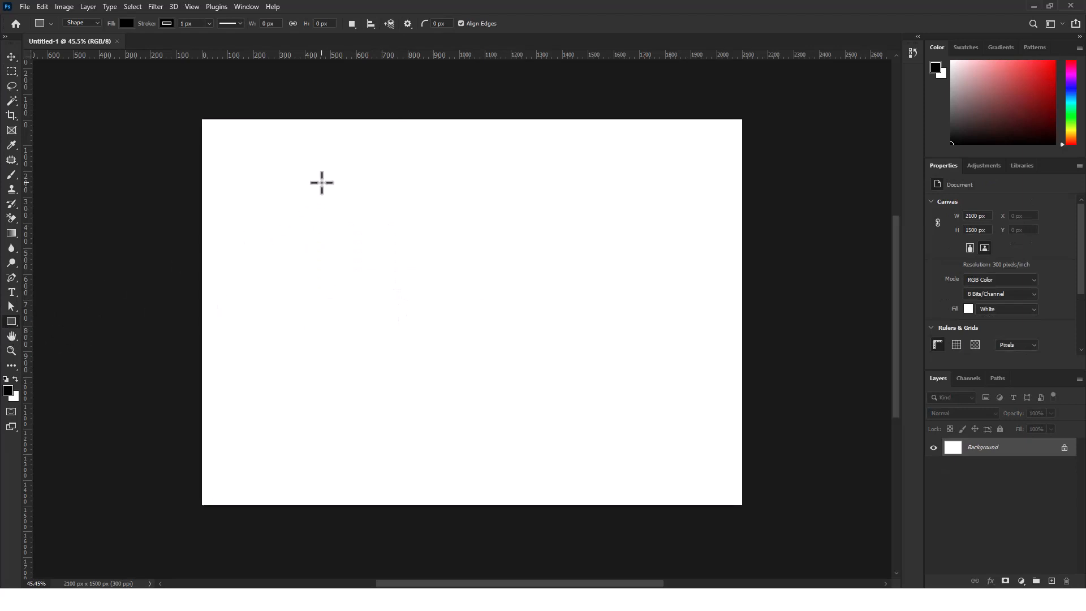
{"action": "mouse_move", "coordinate": [301, 186]}
{"action": "left_mouse_down"}
{"action": "mouse_move", "coordinate": [498, 361]}
{"action": "mouse_move", "coordinate": [667, 363]}
{"action": "mouse_move", "coordinate": [602, 366]}
{"action": "mouse_move", "coordinate": [441, 316]}
{"action": "mouse_move", "coordinate": [569, 293]}
{"action": "mouse_move", "coordinate": [615, 373]}
{"action": "mouse_move", "coordinate": [618, 418]}
{"action": "mouse_move", "coordinate": [434, 249]}
{"action": "mouse_move", "coordinate": [500, 350]}
{"action": "mouse_move", "coordinate": [625, 468]}
{"action": "mouse_move", "coordinate": [465, 310]}
{"action": "mouse_move", "coordinate": [473, 305]}
{"action": "mouse_move", "coordinate": [609, 465]}
{"action": "mouse_move", "coordinate": [468, 373]}
{"action": "mouse_move", "coordinate": [414, 300]}
{"action": "mouse_move", "coordinate": [543, 341]}
{"action": "mouse_move", "coordinate": [606, 400]}
{"action": "mouse_move", "coordinate": [638, 323]}
{"action": "mouse_move", "coordinate": [504, 351]}
{"action": "mouse_move", "coordinate": [633, 364]}
{"action": "mouse_move", "coordinate": [362, 235]}
{"action": "mouse_move", "coordinate": [614, 384]}
{"action": "mouse_move", "coordinate": [599, 366]}
{"action": "mouse_move", "coordinate": [609, 376]}
{"action": "left_mouse_up"}
{"action": "key", "text": "shift"}
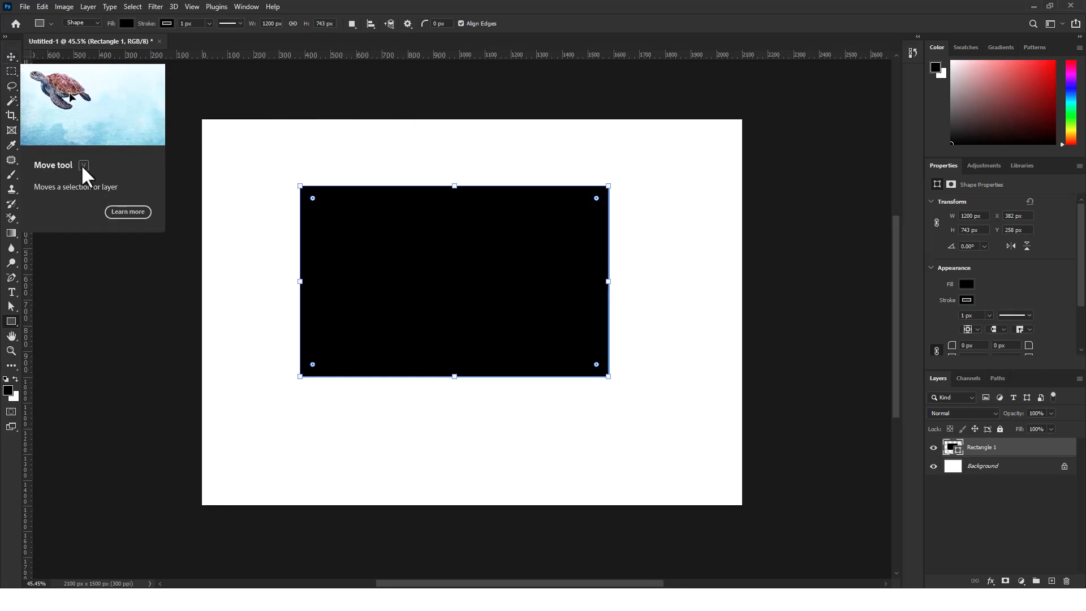
Select the black rectangle with the Move tool and set its height to 700 px
{"action": "left_click", "coordinate": [11, 57]}
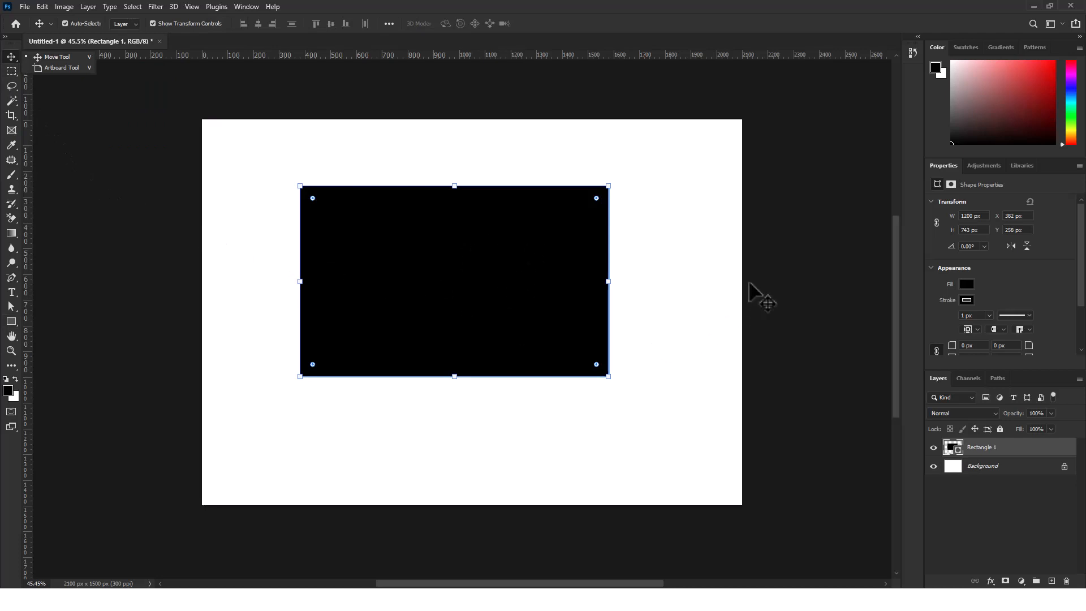
{"action": "left_click", "coordinate": [840, 205]}
{"action": "left_click", "coordinate": [838, 202]}
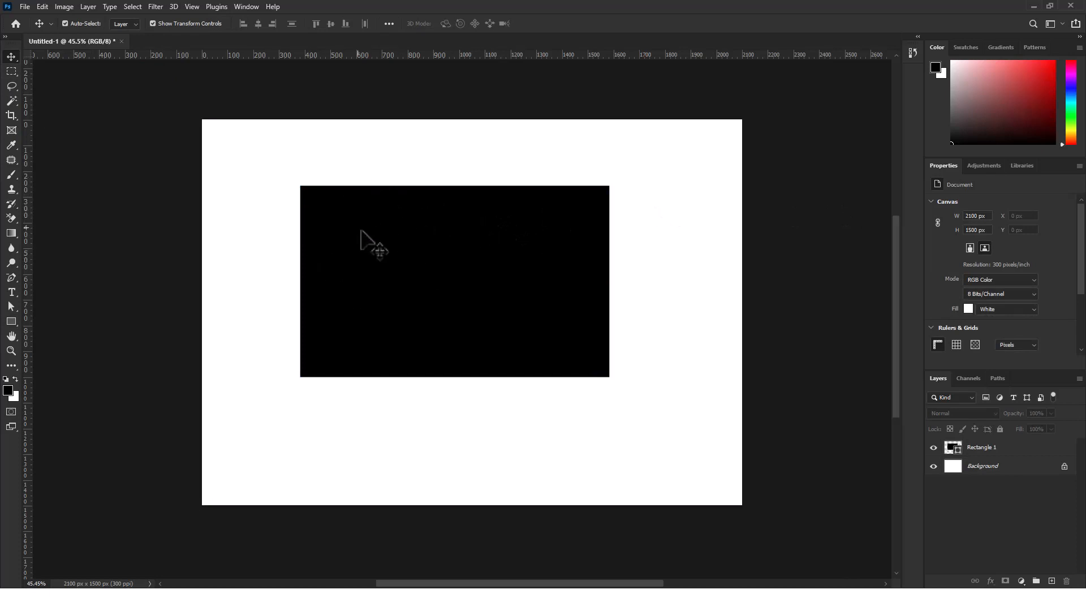
{"action": "left_click", "coordinate": [486, 263]}
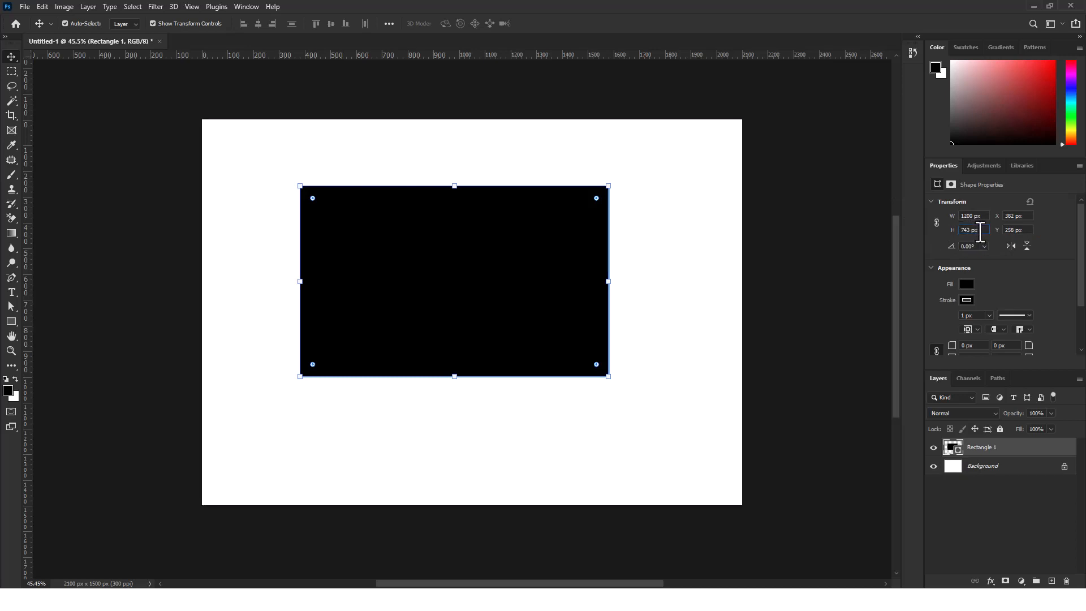
{"action": "left_click", "coordinate": [976, 231]}
{"action": "type", "text": "700"}
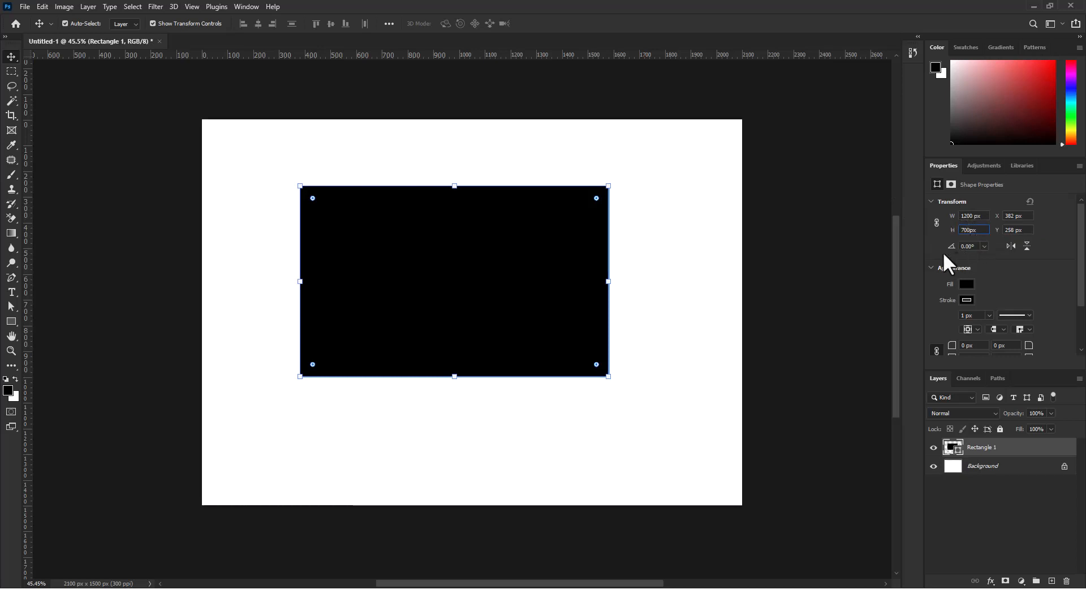
{"action": "key", "text": "Return"}
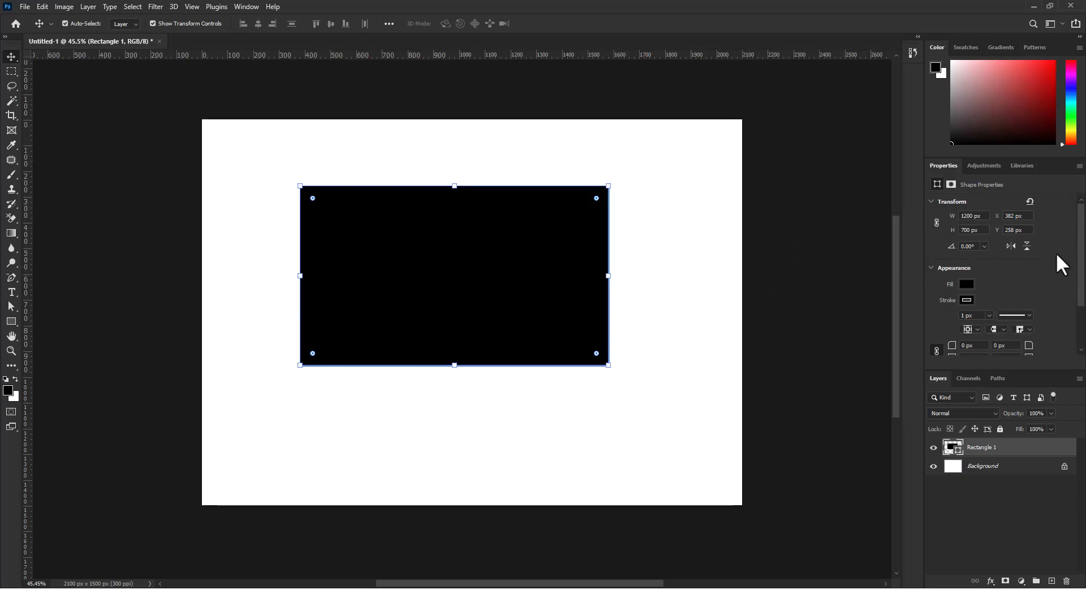
Try rotating the rectangle to -90° and to -45°, and undo both rotations
{"action": "scroll", "coordinate": [1084, 271], "scroll_direction": "down", "scroll_amount": 1}
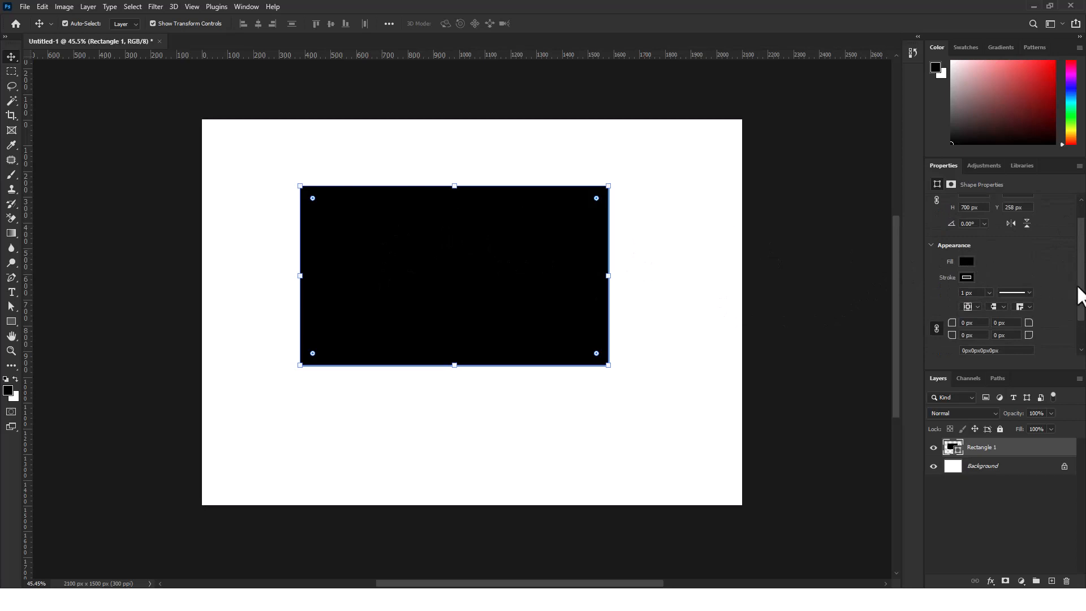
{"action": "scroll", "coordinate": [1080, 290], "scroll_direction": "up", "scroll_amount": 1}
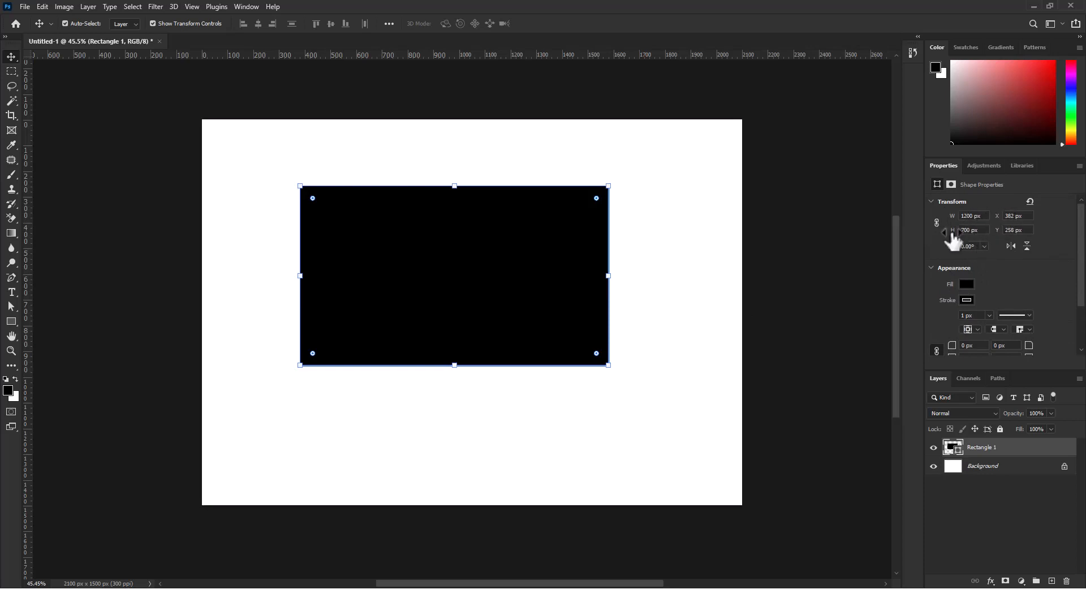
{"action": "left_click", "coordinate": [984, 247]}
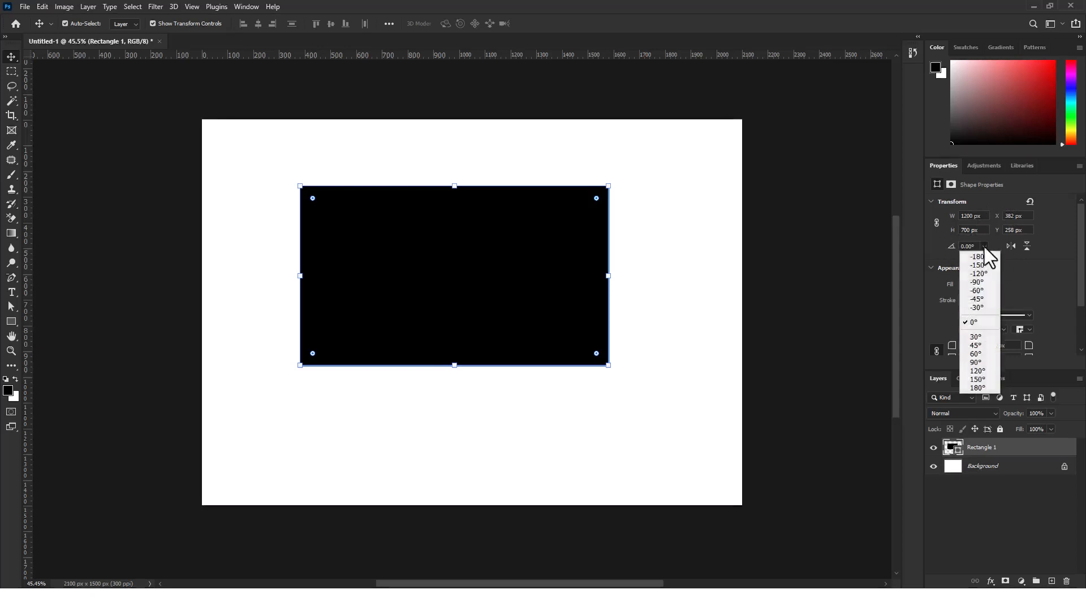
{"action": "left_click", "coordinate": [981, 282]}
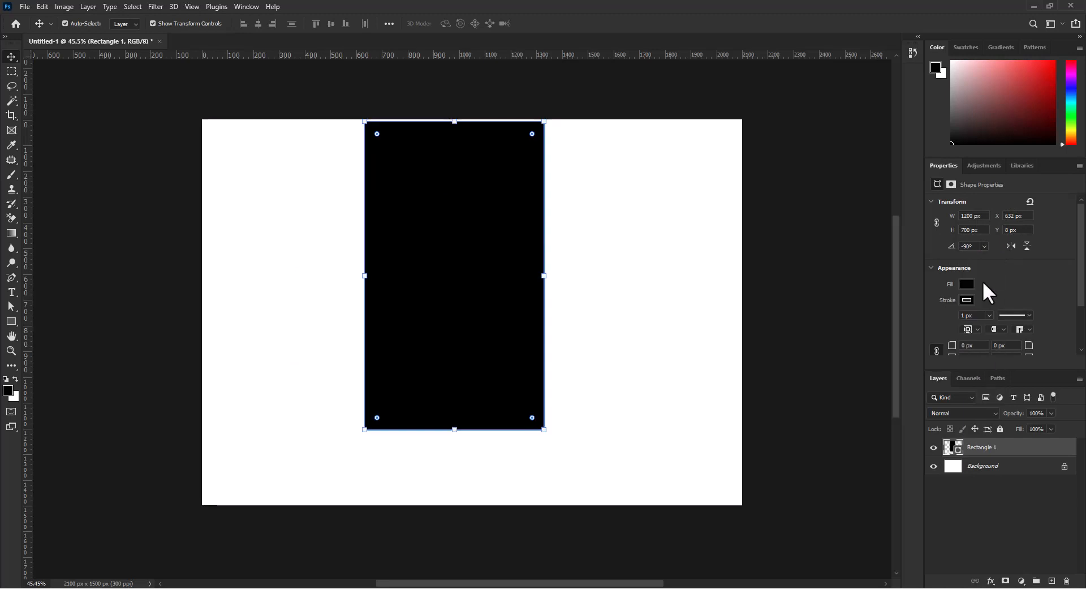
{"action": "left_click", "coordinate": [983, 247]}
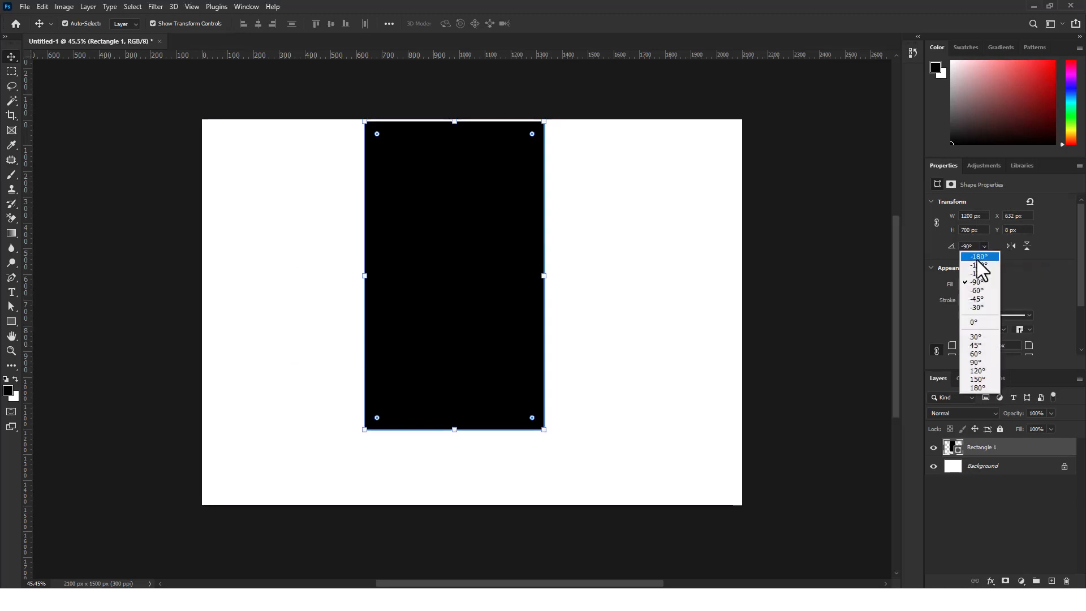
{"action": "left_click", "coordinate": [979, 298]}
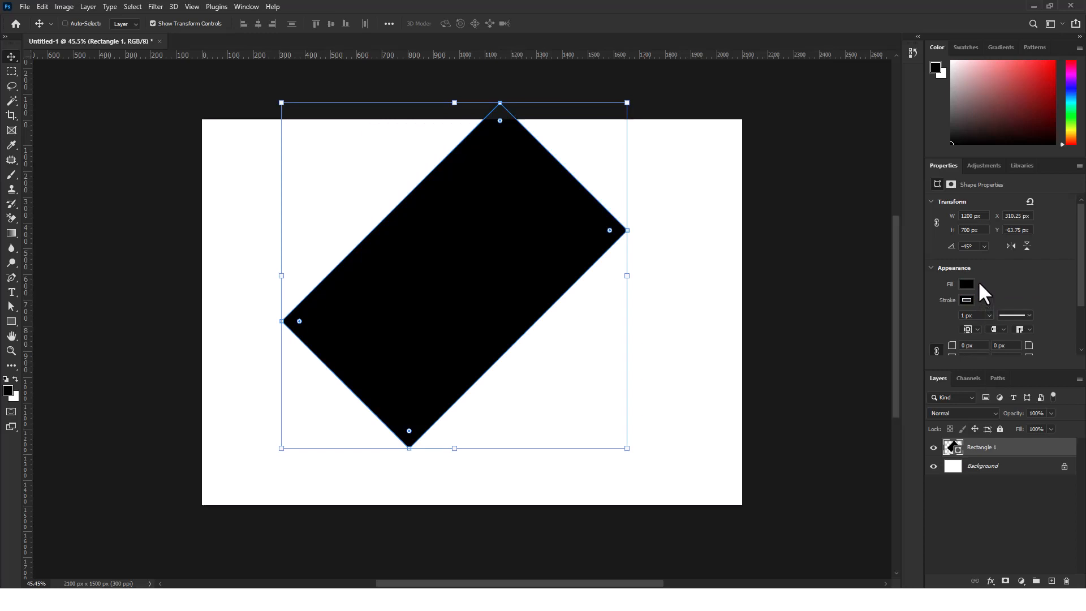
{"action": "key", "text": "ctrl+z"}
{"action": "key", "text": "ctrl+z"}
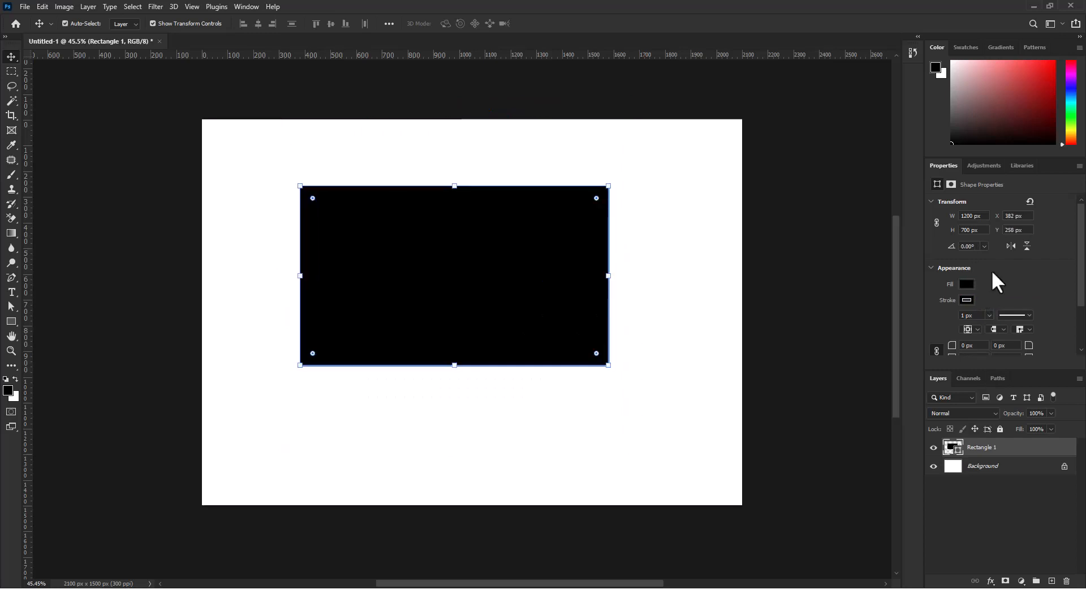
Change the rectangle's fill to the solid yellow color #e0d128
{"action": "left_click", "coordinate": [966, 284]}
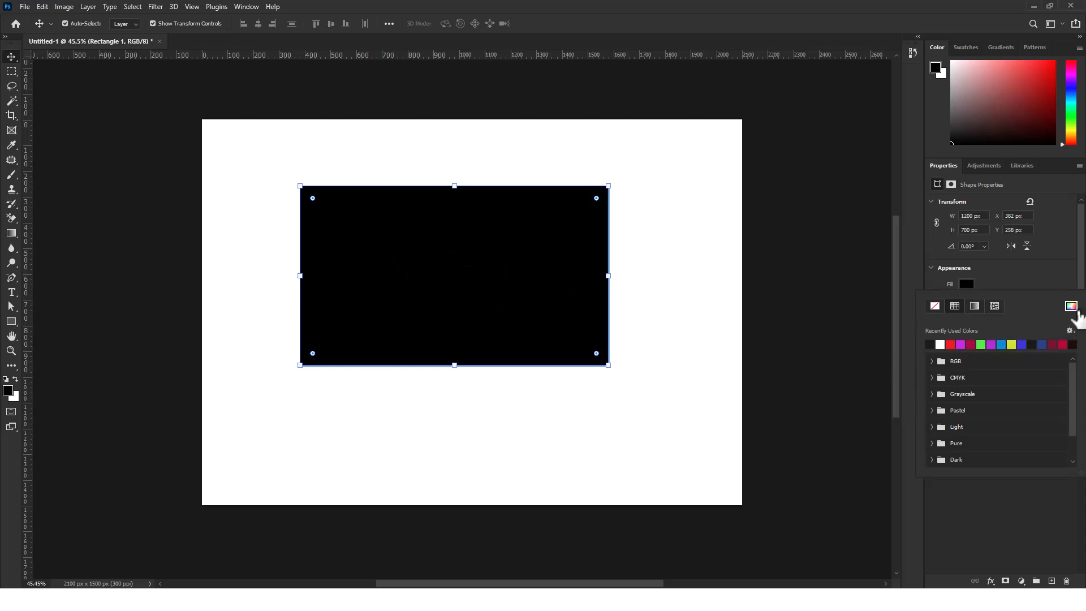
{"action": "left_click", "coordinate": [1018, 289]}
{"action": "left_click", "coordinate": [966, 284]}
{"action": "left_click", "coordinate": [1071, 306]}
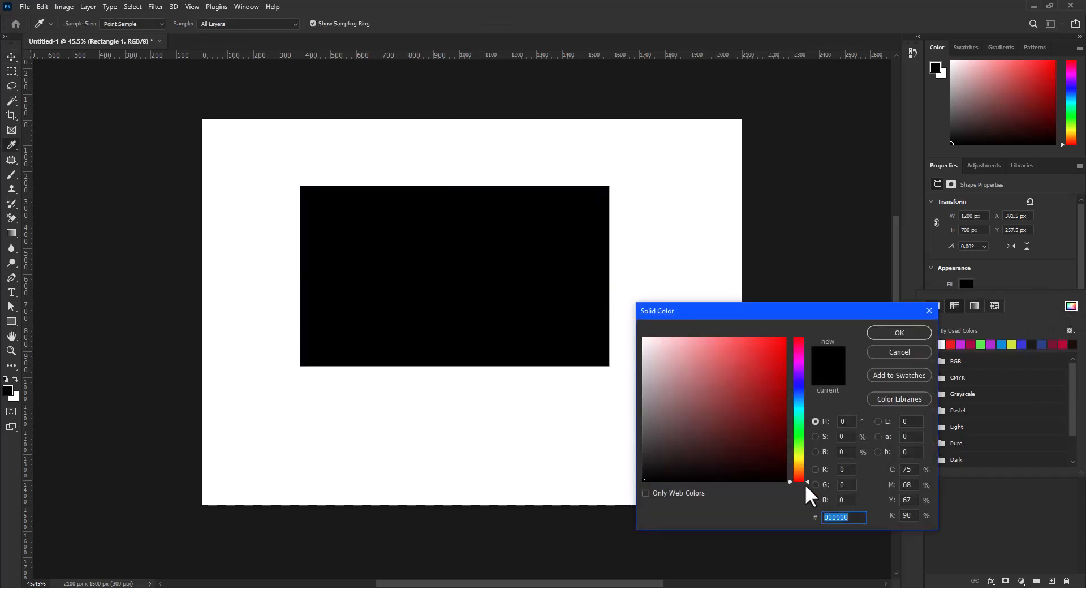
{"action": "left_click_drag", "start_coordinate": [808, 477], "coordinate": [802, 452]}
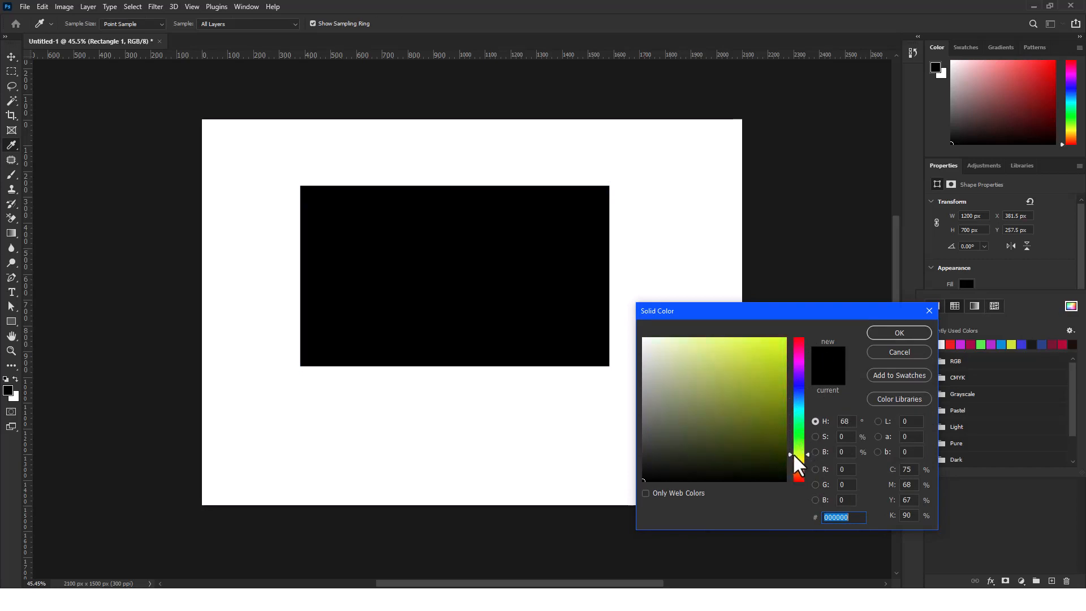
{"action": "left_click", "coordinate": [760, 355]}
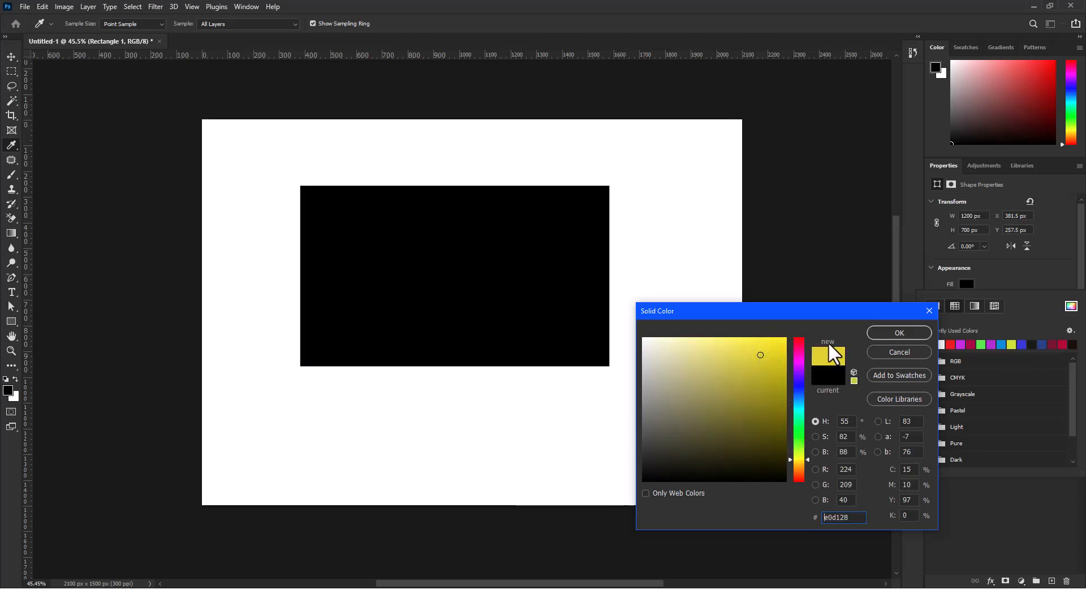
{"action": "left_click", "coordinate": [907, 333]}
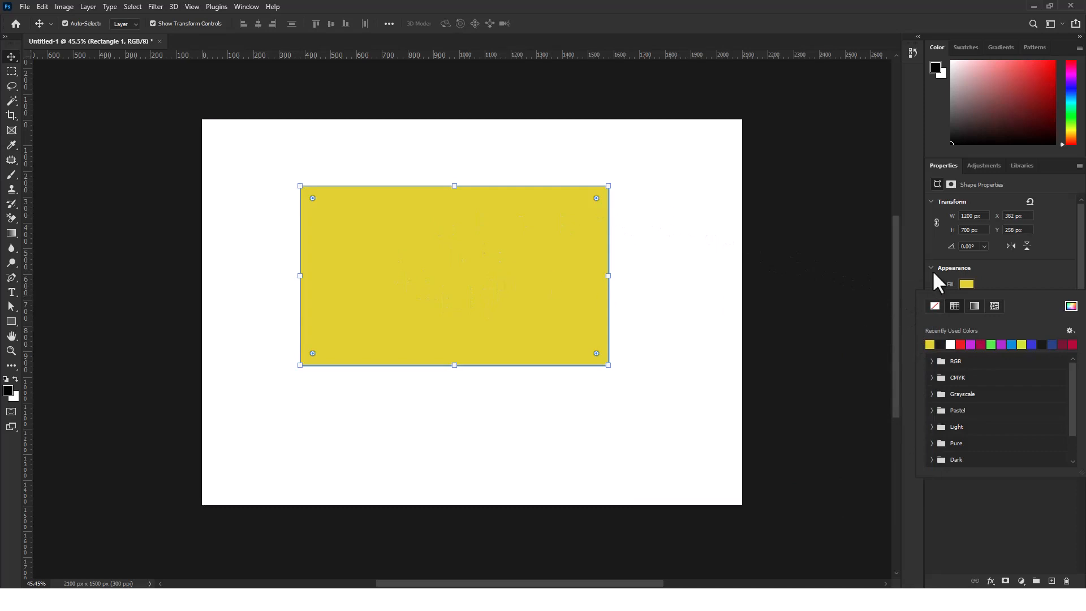
Change the rectangle's stroke to the solid green color #1be61b and deselect the shape
{"action": "left_click_drag", "start_coordinate": [1080, 237], "coordinate": [1071, 262]}
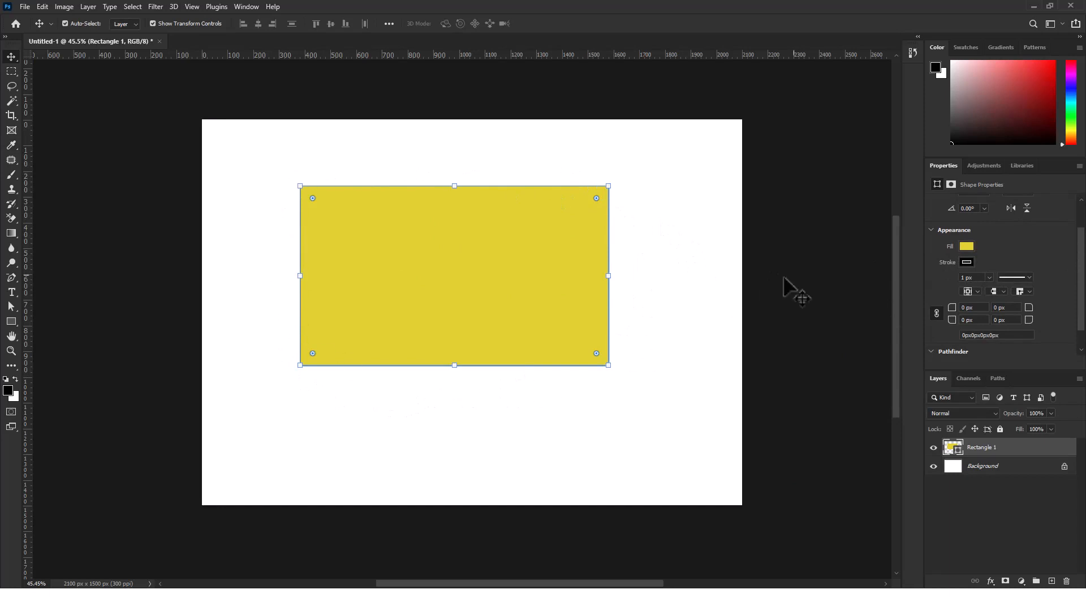
{"action": "left_click", "coordinate": [967, 262]}
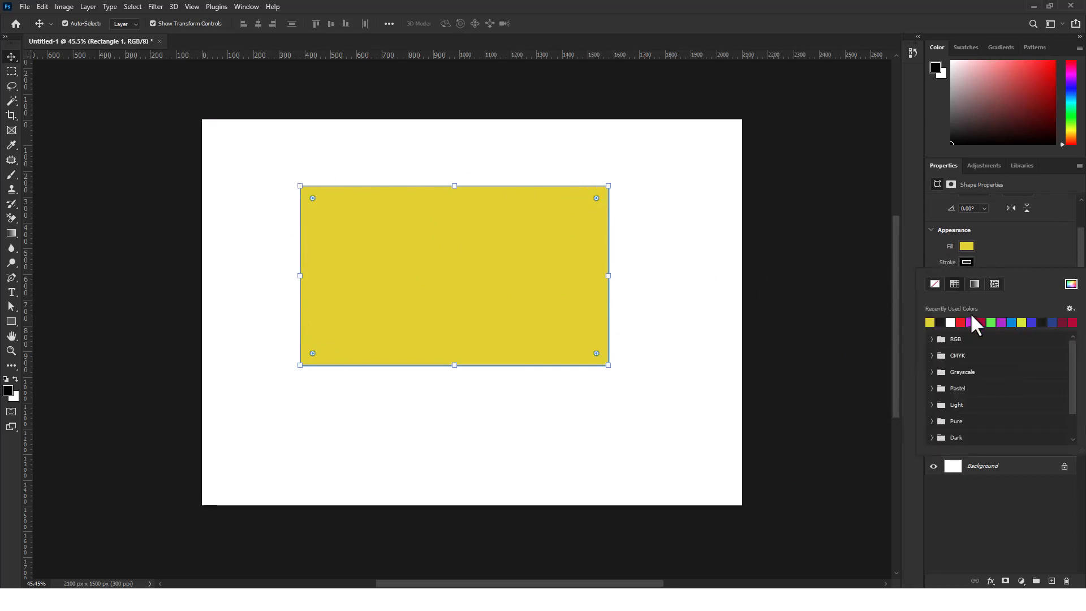
{"action": "left_click", "coordinate": [1071, 284]}
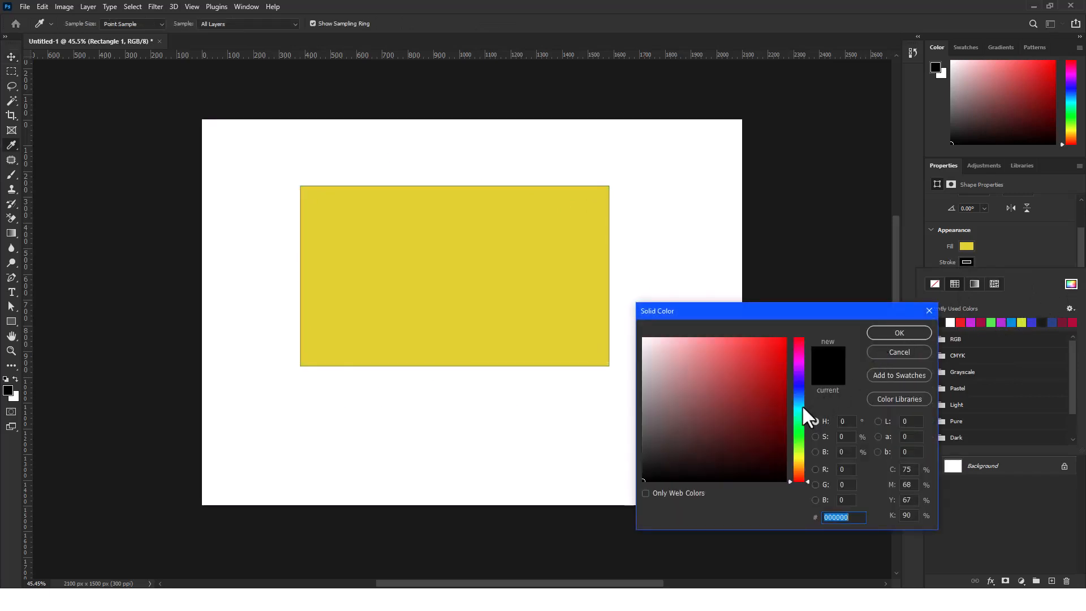
{"action": "mouse_move", "coordinate": [802, 405]}
{"action": "left_mouse_down"}
{"action": "mouse_move", "coordinate": [799, 429]}
{"action": "mouse_move", "coordinate": [768, 376]}
{"action": "mouse_move", "coordinate": [769, 352]}
{"action": "left_mouse_up"}
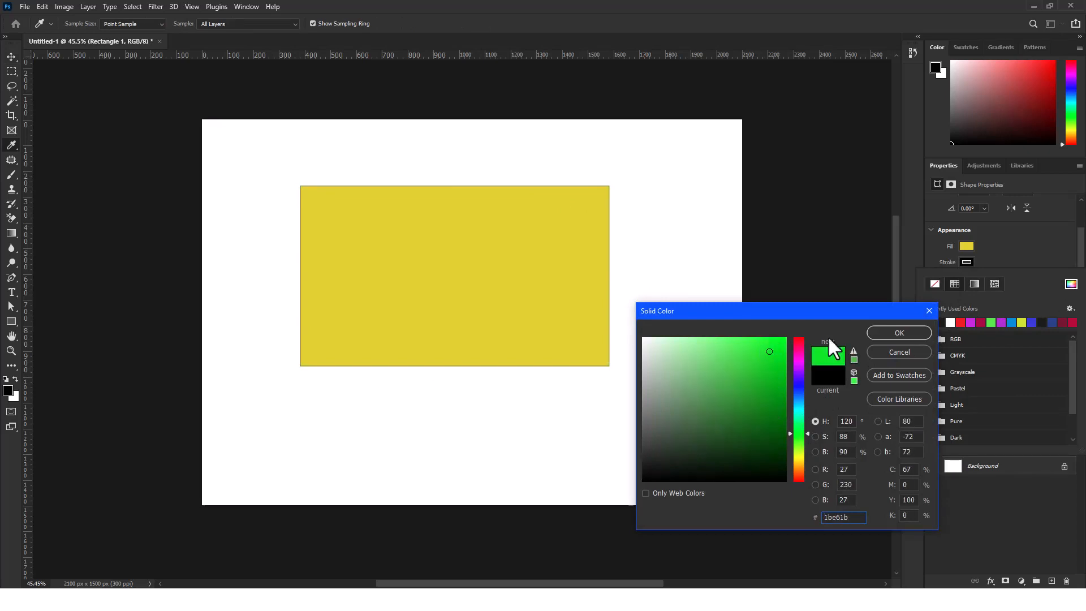
{"action": "left_click", "coordinate": [904, 332]}
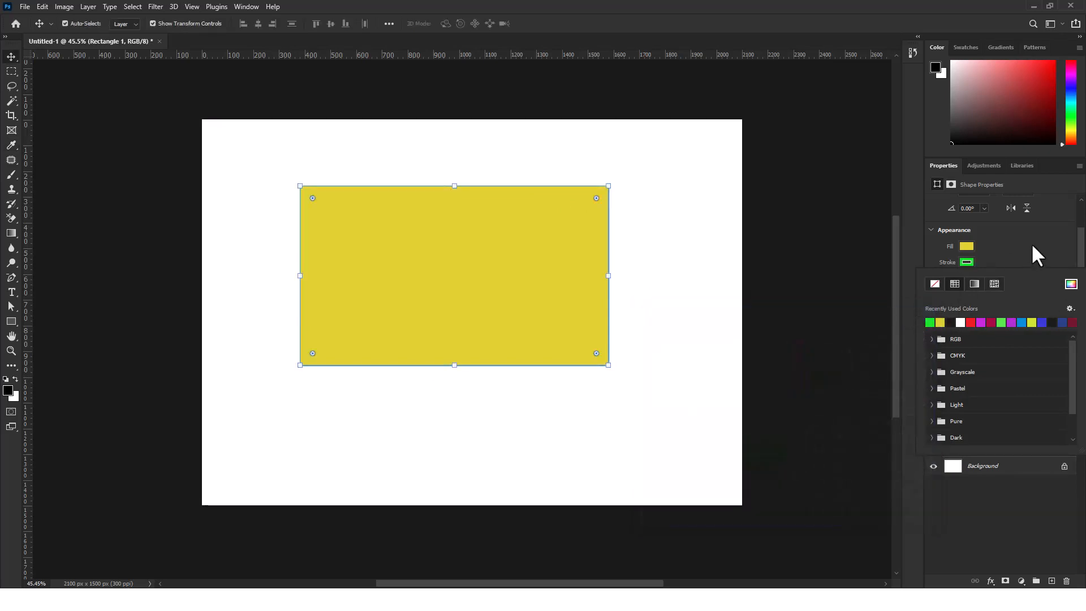
{"action": "left_click", "coordinate": [1032, 246]}
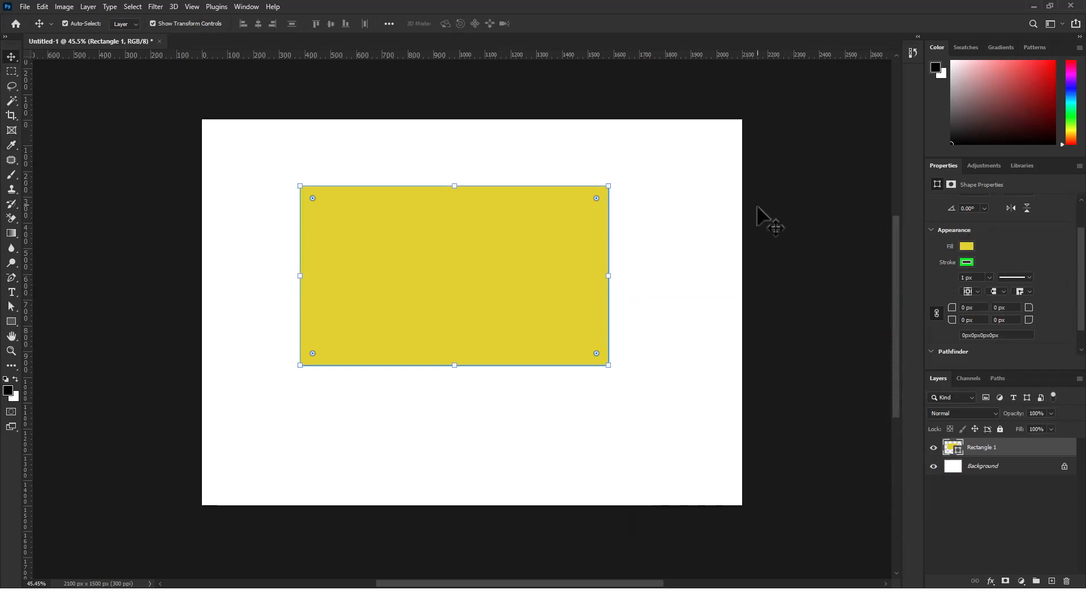
{"action": "left_click", "coordinate": [772, 215]}
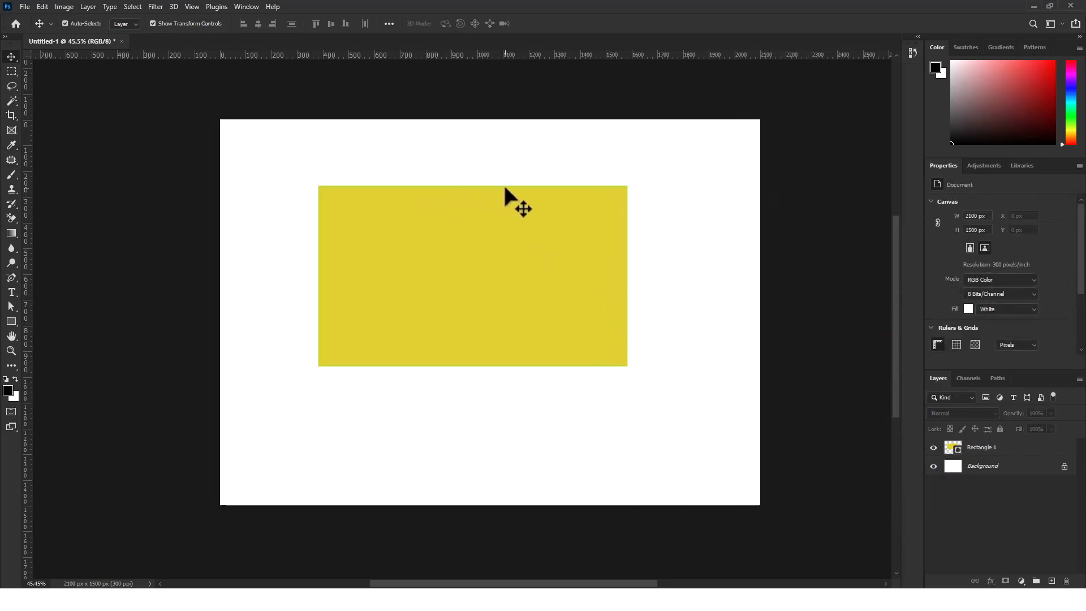
Reselect the yellow rectangle and widen its green stroke to about 45.62 px
{"action": "scroll", "coordinate": [503, 182], "scroll_direction": "up", "scroll_amount": 3}
{"action": "scroll", "coordinate": [510, 184], "scroll_direction": "up", "scroll_amount": 2}
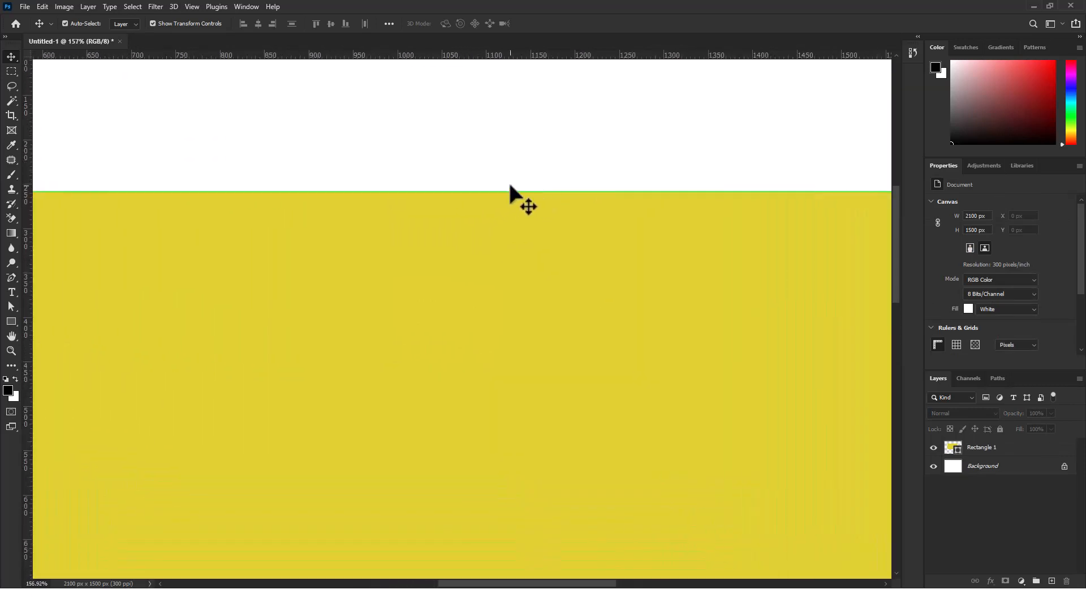
{"action": "scroll", "coordinate": [509, 190], "scroll_direction": "down", "scroll_amount": 4}
{"action": "scroll", "coordinate": [512, 199], "scroll_direction": "down", "scroll_amount": 1}
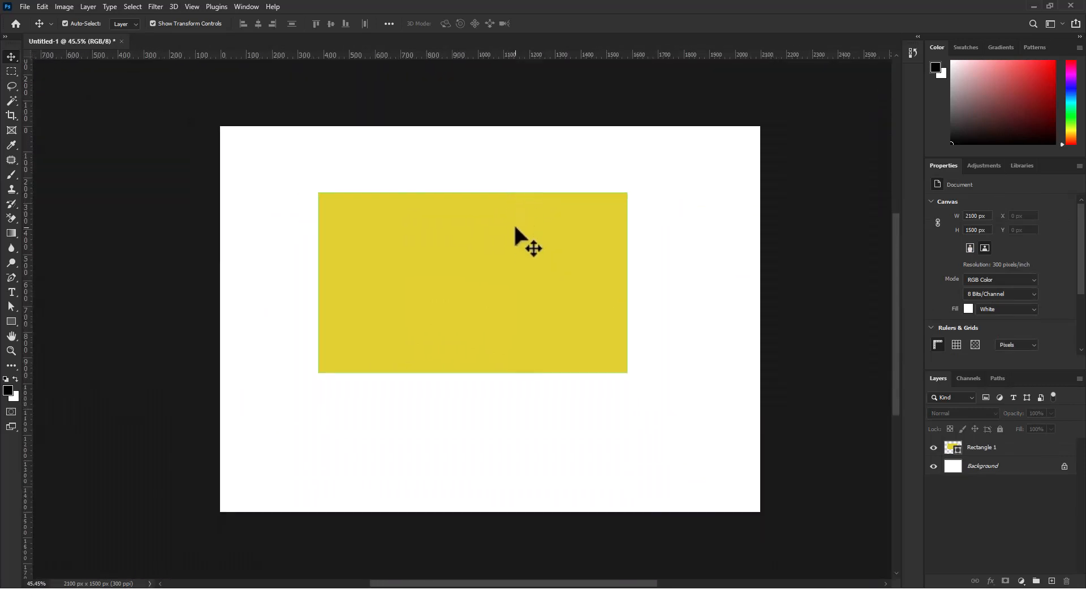
{"action": "left_click", "coordinate": [518, 225]}
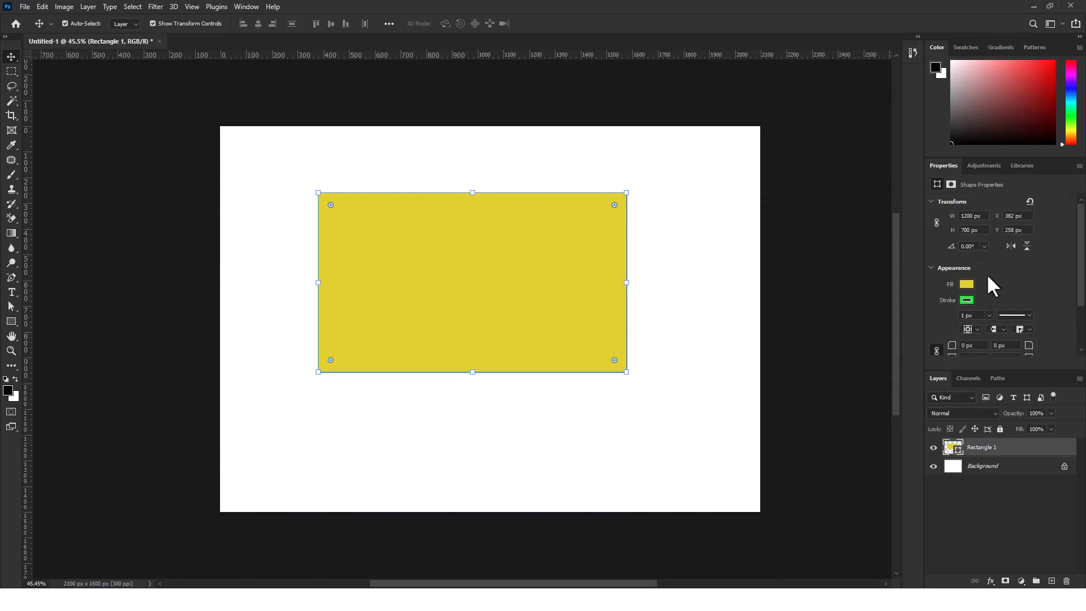
{"action": "left_click", "coordinate": [990, 315]}
{"action": "left_click_drag", "start_coordinate": [990, 326], "coordinate": [999, 327]}
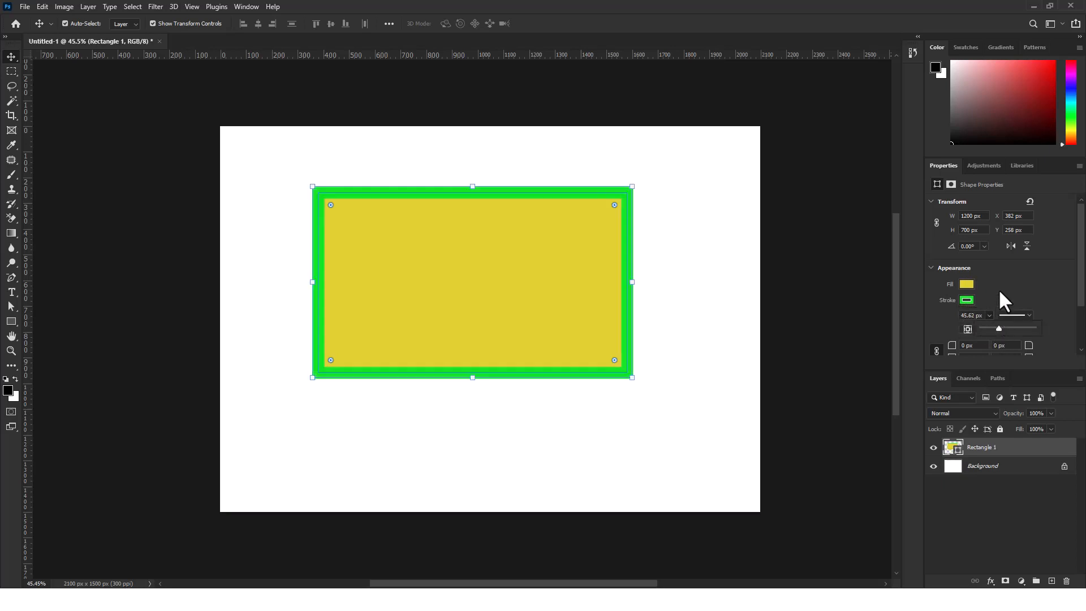
Set the rectangle's stroke width to 20 px and deselect the shape
{"action": "left_click", "coordinate": [981, 315]}
{"action": "type", "text": "20"}
{"action": "key", "text": "Return"}
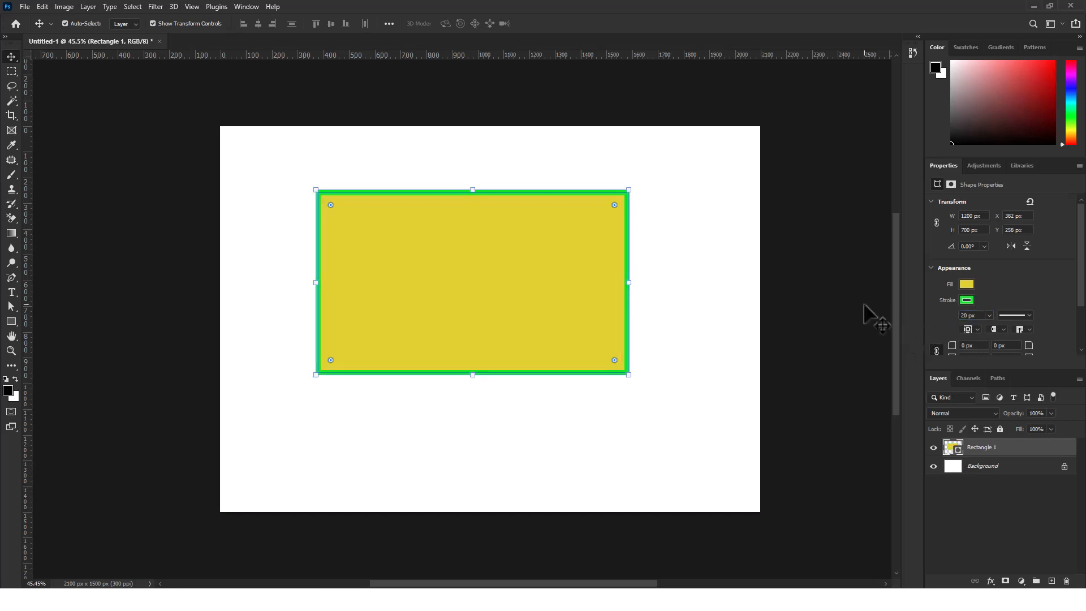
{"action": "left_click", "coordinate": [695, 186]}
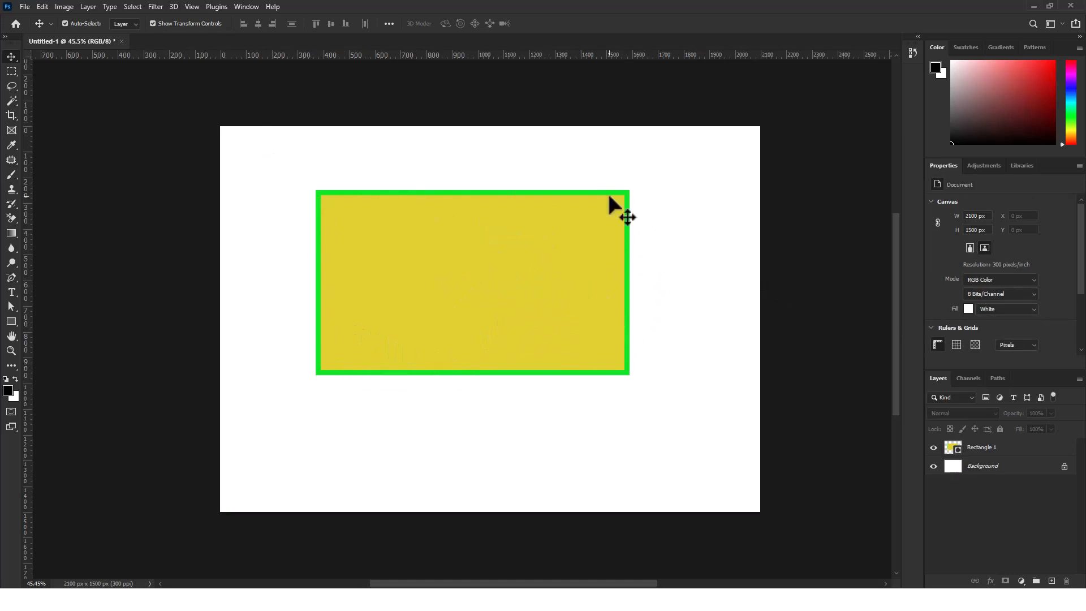
Practice selecting and deselecting the yellow rectangle, both directly on the canvas and through the Rectangle 1 layer
{"action": "left_click", "coordinate": [616, 290]}
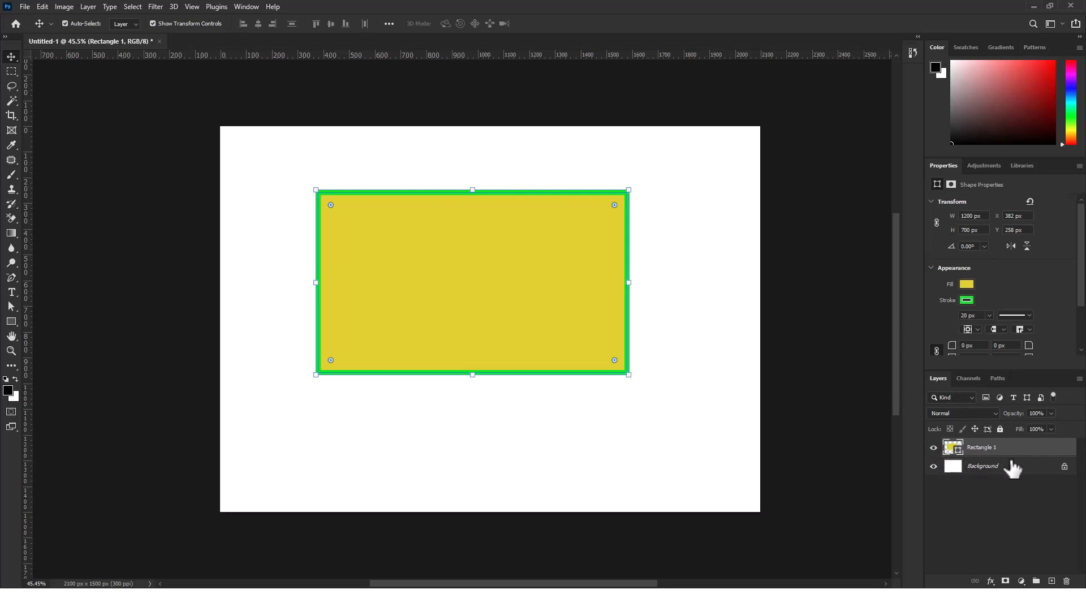
{"action": "left_click", "coordinate": [721, 411]}
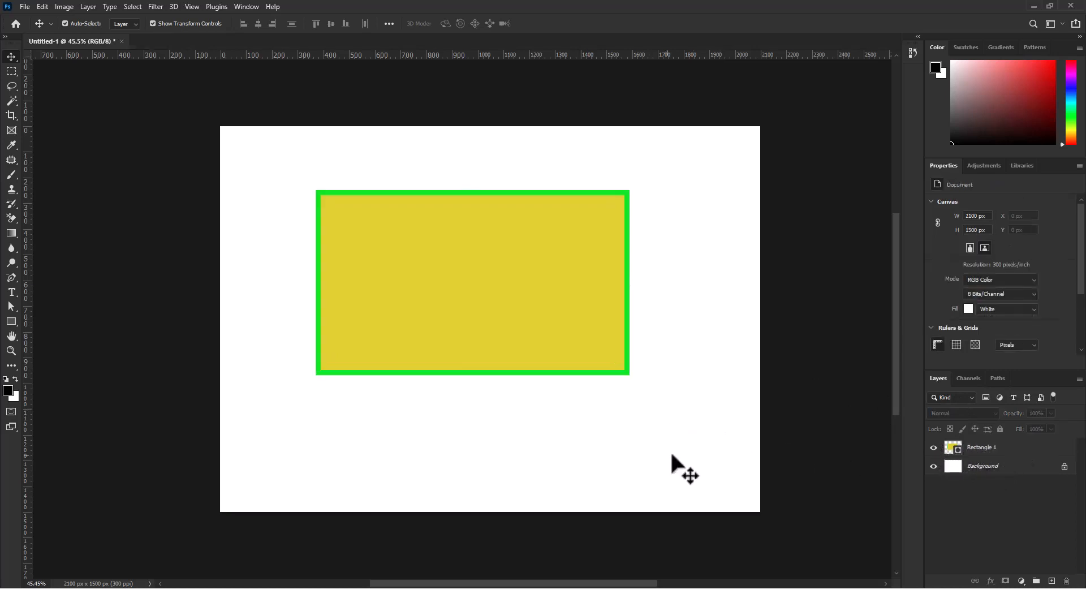
{"action": "left_click", "coordinate": [572, 289]}
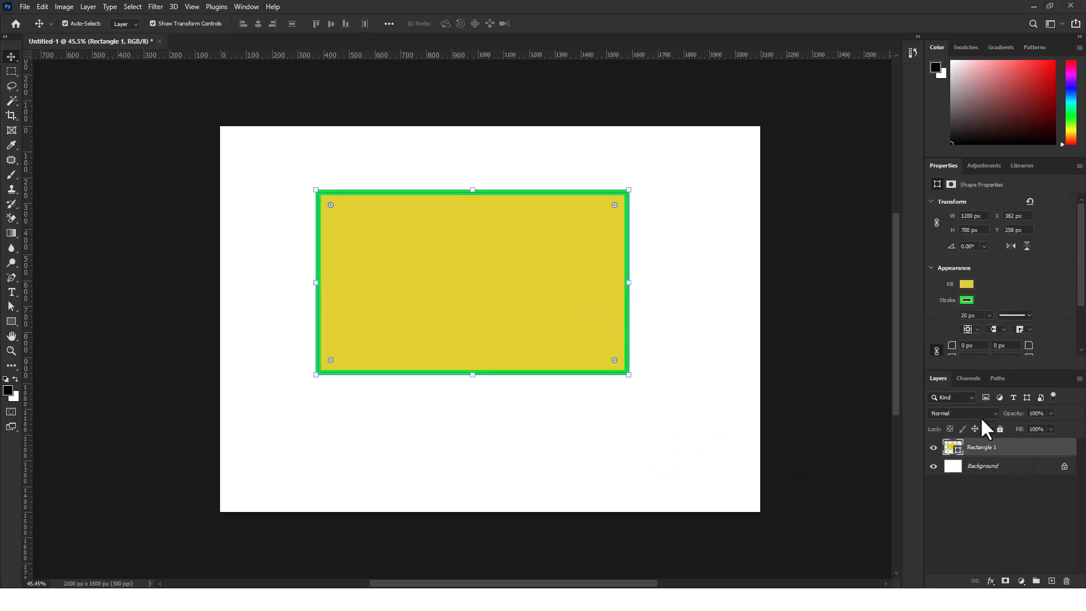
{"action": "left_click", "coordinate": [679, 463]}
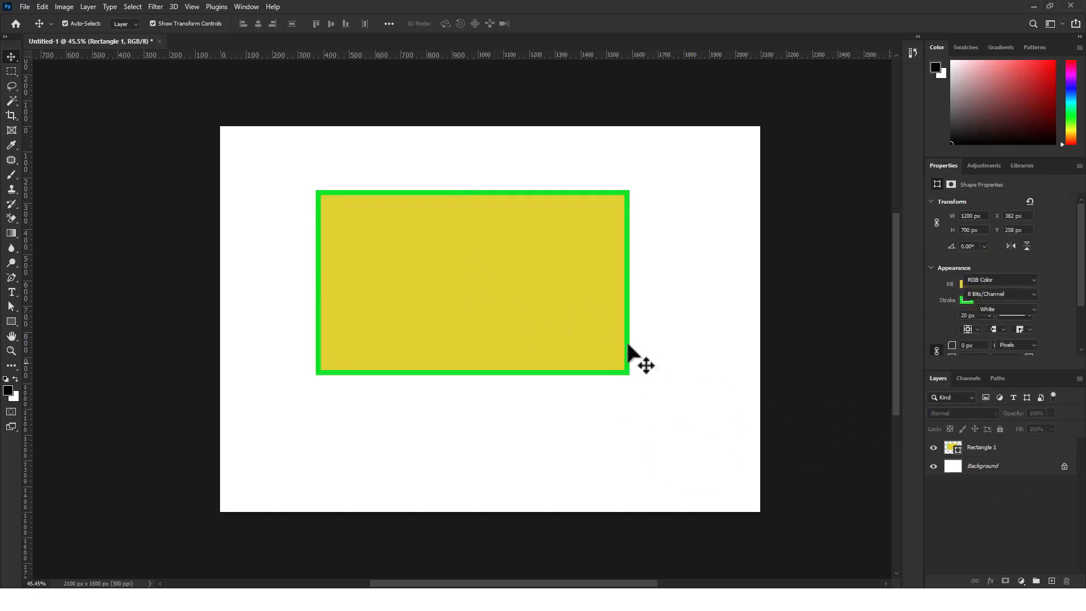
{"action": "left_click", "coordinate": [451, 280]}
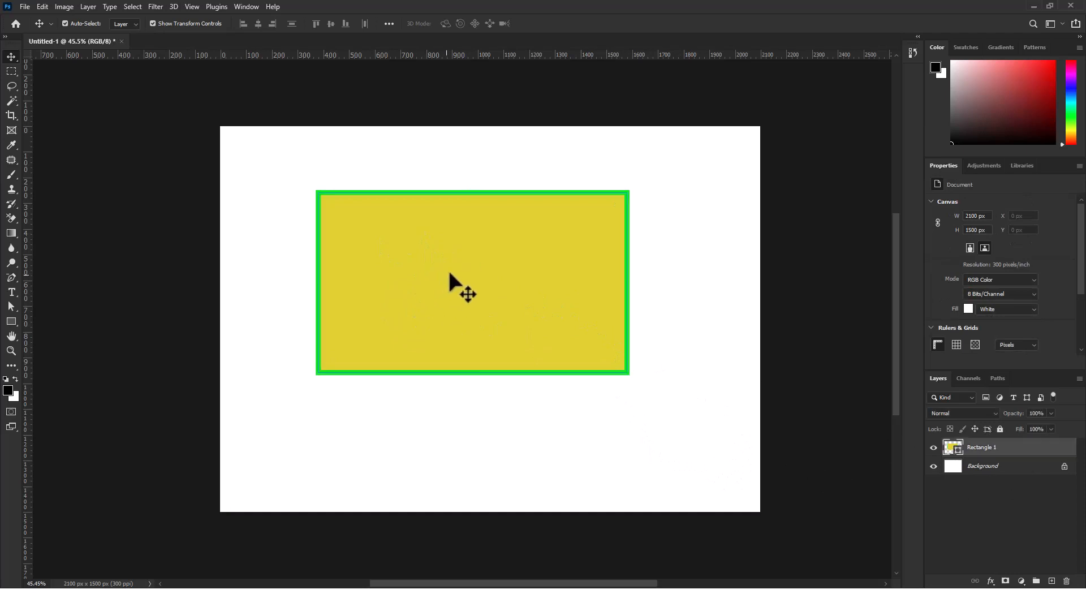
{"action": "left_click", "coordinate": [635, 434]}
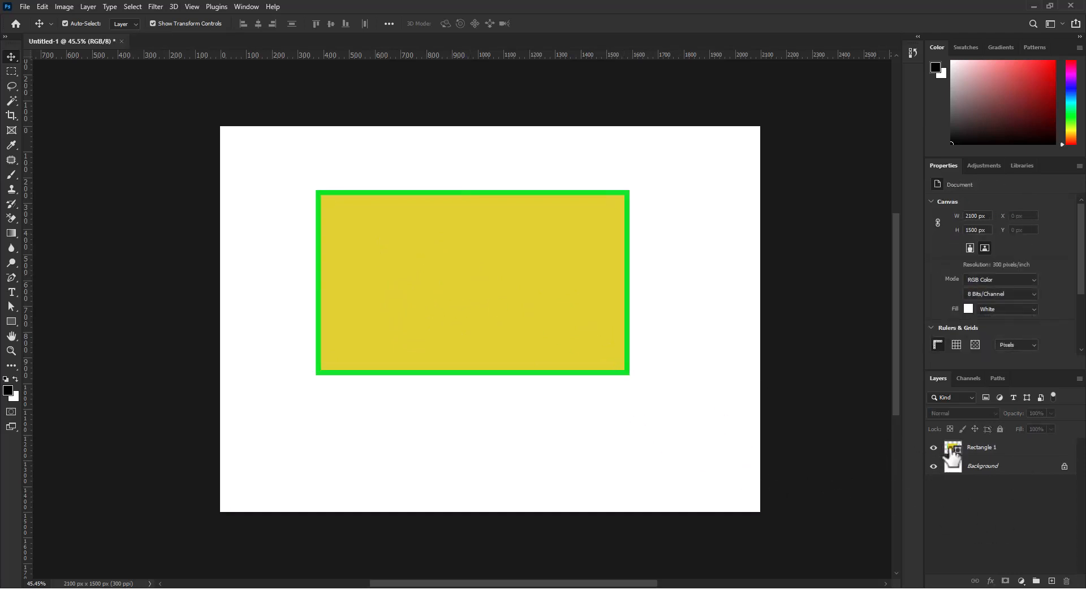
{"action": "left_click", "coordinate": [980, 449]}
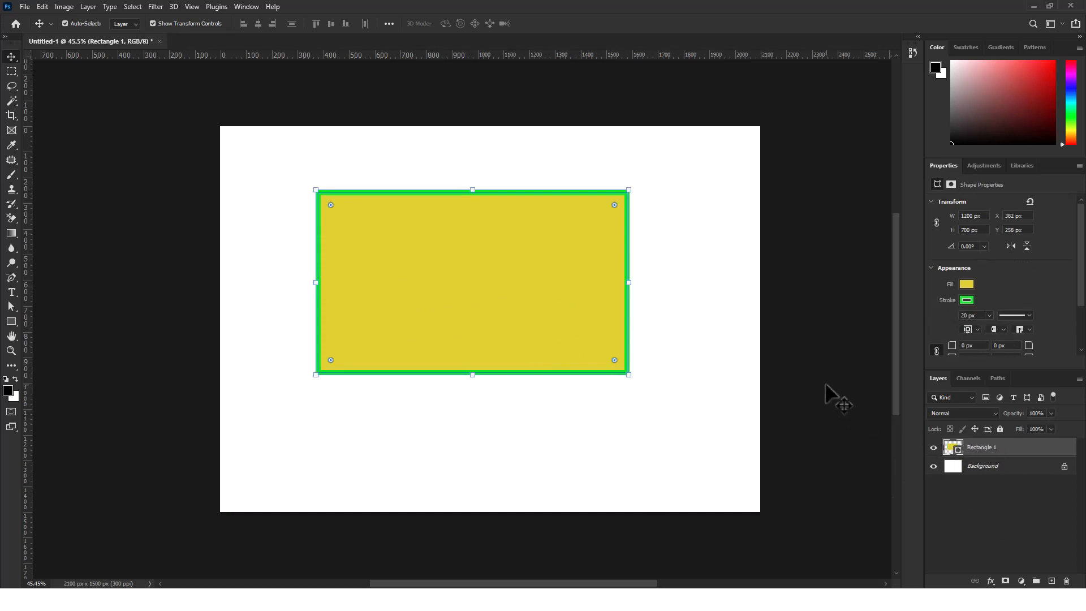
{"action": "left_click", "coordinate": [675, 290]}
Reselect the rectangle and move it on the canvas to about X 505, Y 318 px
{"action": "left_click", "coordinate": [400, 229]}
{"action": "left_click_drag", "start_coordinate": [459, 279], "coordinate": [484, 295]}
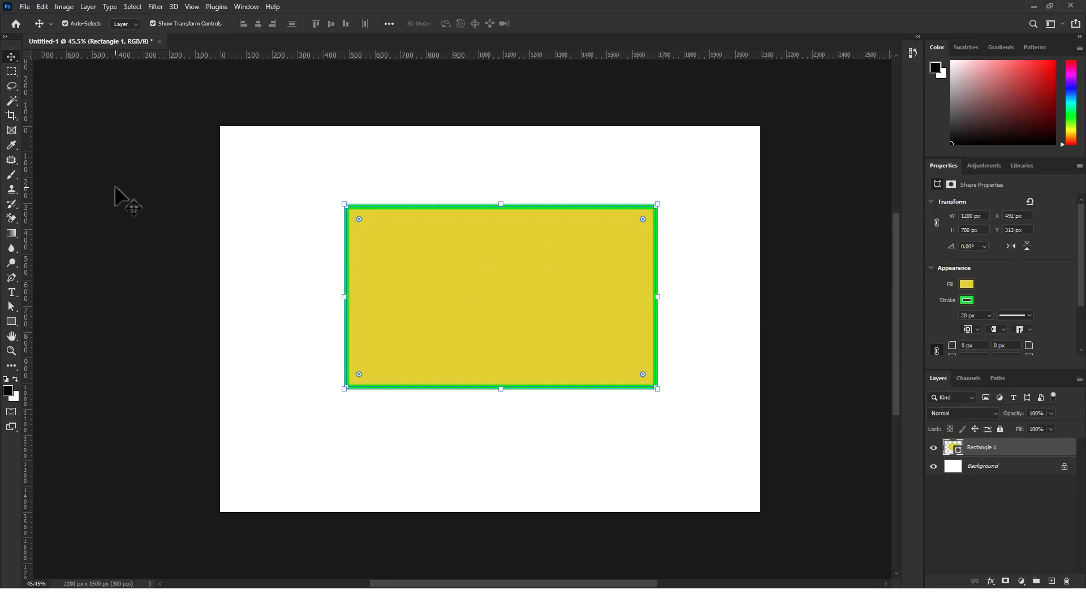
{"action": "left_click", "coordinate": [696, 182]}
{"action": "left_click", "coordinate": [580, 298]}
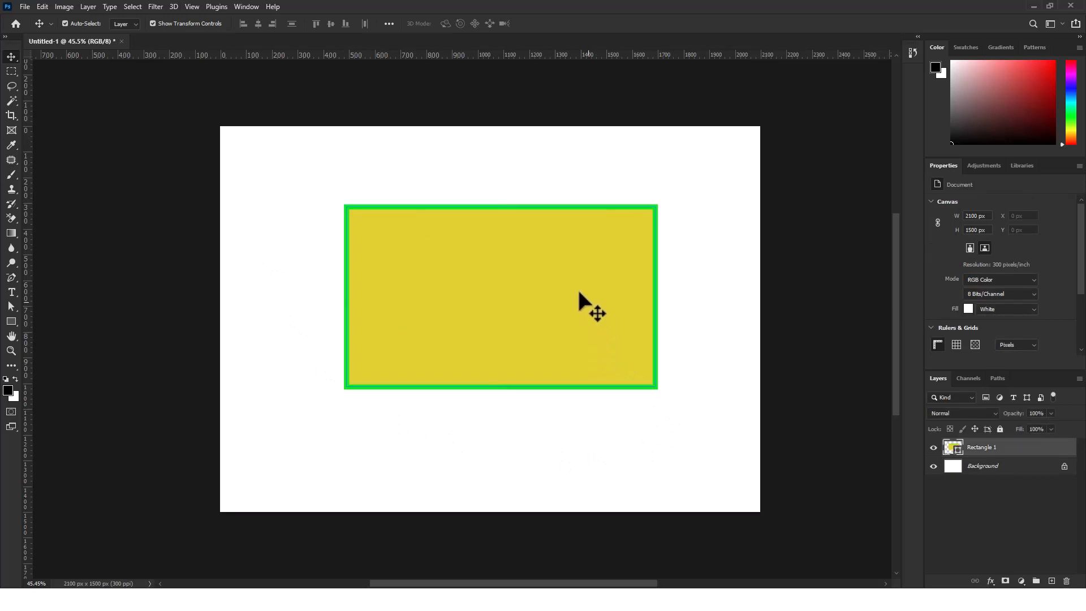
{"action": "left_click_drag", "start_coordinate": [481, 288], "coordinate": [563, 293]}
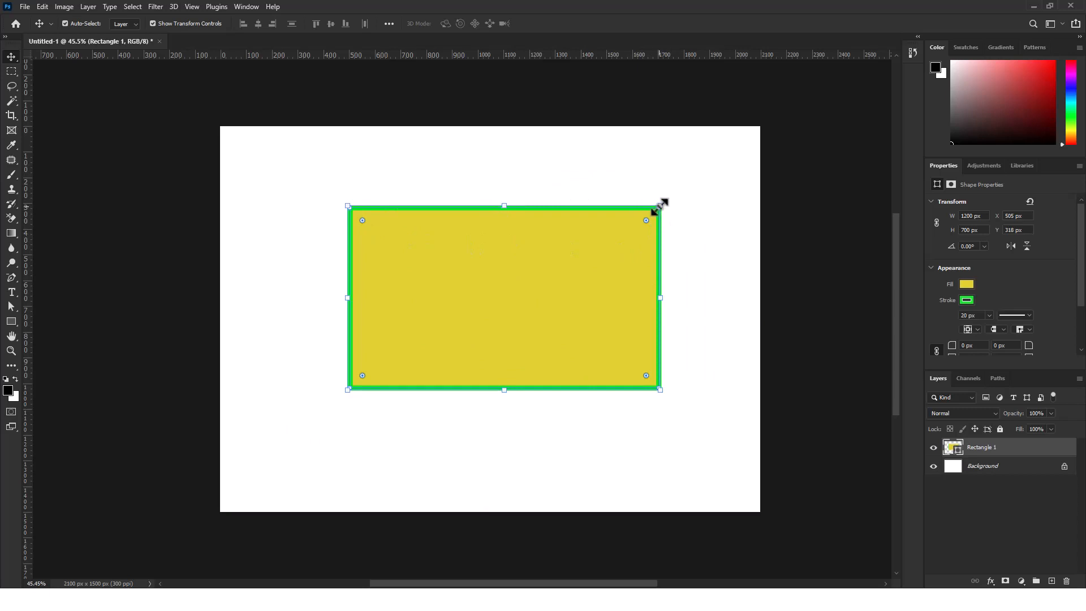
Resize the rectangle freely to about 1147 × 745 px at about X 518, Y 297 px, apply the transform and deselect
{"action": "mouse_move", "coordinate": [659, 206]}
{"action": "left_mouse_down"}
{"action": "mouse_move", "coordinate": [509, 286]}
{"action": "mouse_move", "coordinate": [439, 340]}
{"action": "mouse_move", "coordinate": [682, 189]}
{"action": "mouse_move", "coordinate": [502, 306]}
{"action": "mouse_move", "coordinate": [653, 200]}
{"action": "left_mouse_up"}
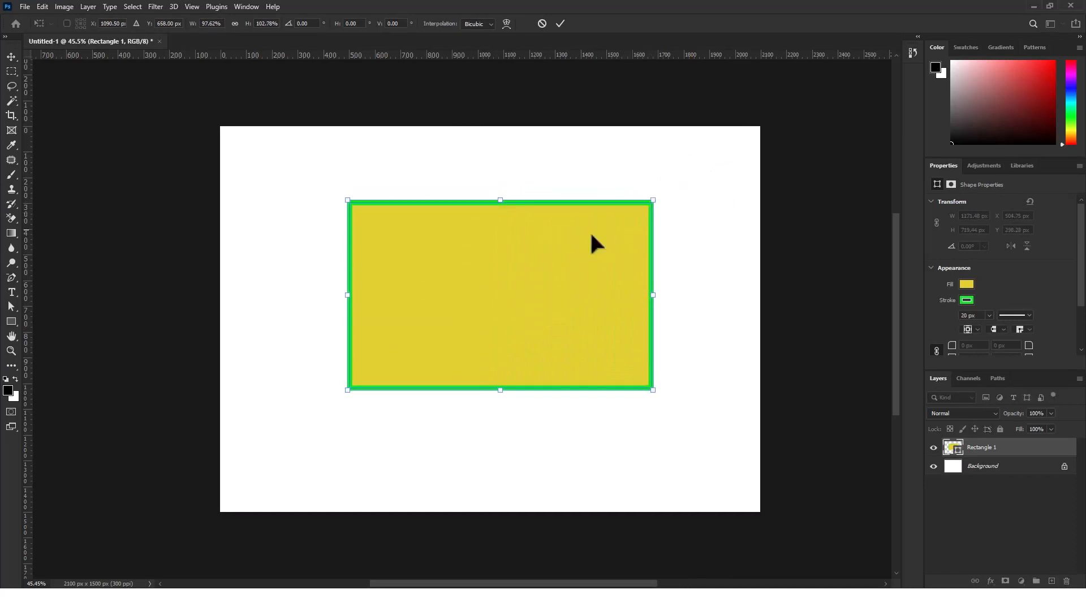
{"action": "mouse_move", "coordinate": [502, 199]}
{"action": "left_mouse_down"}
{"action": "mouse_move", "coordinate": [514, 327]}
{"action": "mouse_move", "coordinate": [501, 184]}
{"action": "left_mouse_up"}
{"action": "left_click_drag", "start_coordinate": [655, 287], "coordinate": [668, 333]}
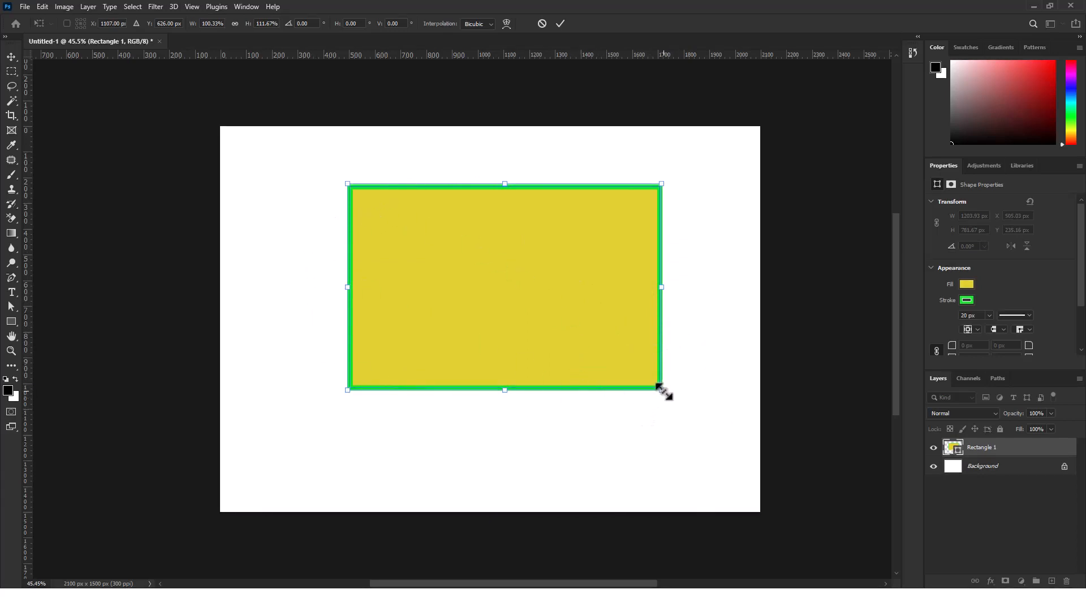
{"action": "left_click_drag", "start_coordinate": [662, 390], "coordinate": [632, 404]}
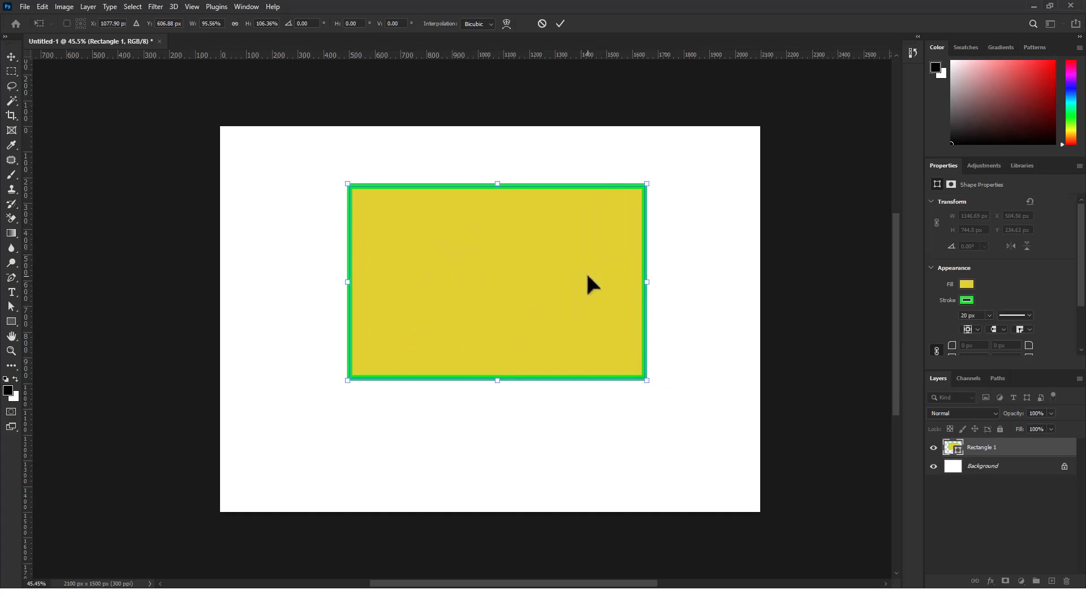
{"action": "mouse_move", "coordinate": [587, 276]}
{"action": "left_mouse_down"}
{"action": "mouse_move", "coordinate": [514, 339]}
{"action": "mouse_move", "coordinate": [586, 293]}
{"action": "mouse_move", "coordinate": [584, 282]}
{"action": "left_mouse_up"}
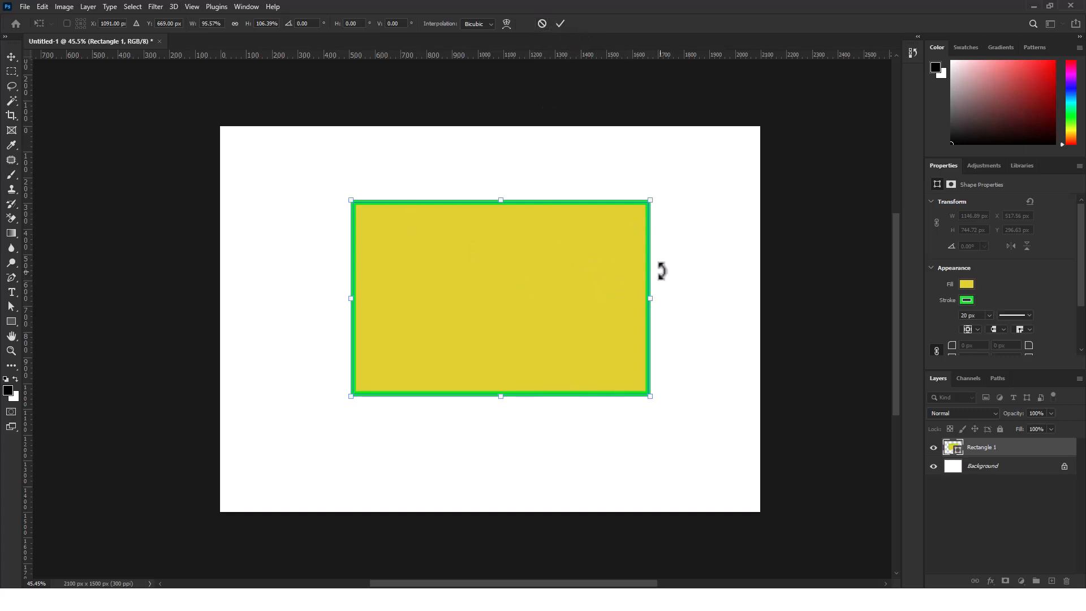
{"action": "left_click", "coordinate": [559, 24]}
{"action": "left_click", "coordinate": [573, 164]}
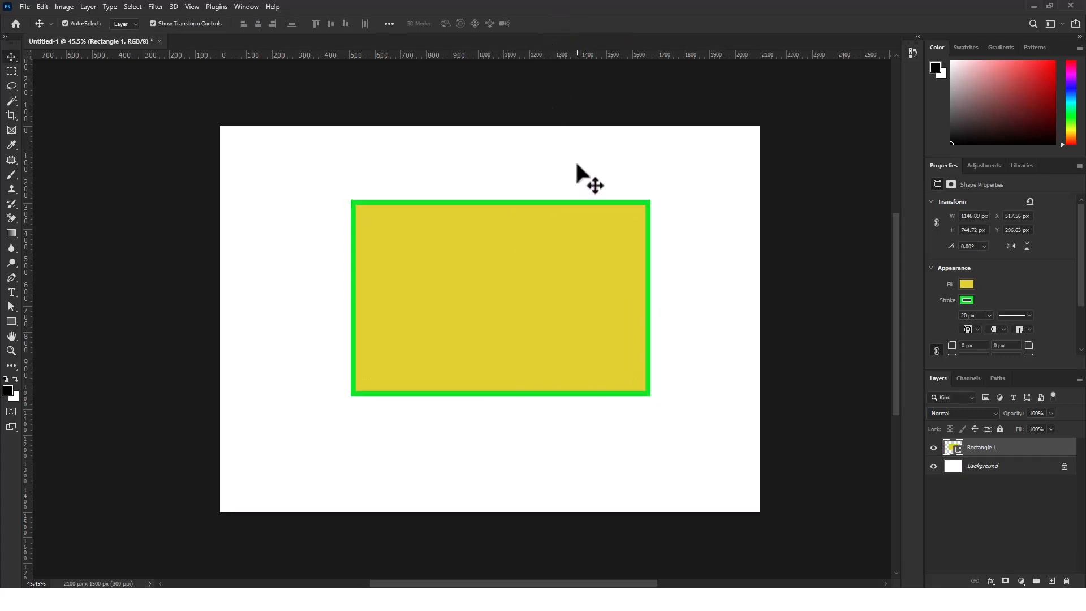
Move the rectangle around the canvas to about X 614, Y 296 px and scale it down proportionally to about 91.27%
{"action": "left_click_drag", "start_coordinate": [523, 329], "coordinate": [516, 356]}
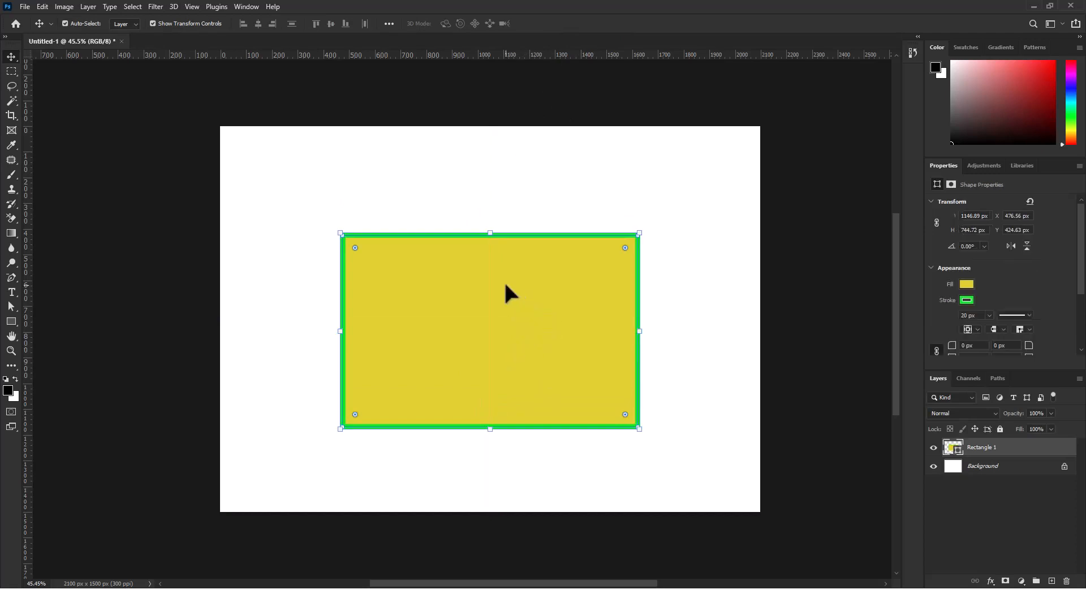
{"action": "left_click_drag", "start_coordinate": [507, 313], "coordinate": [500, 287]}
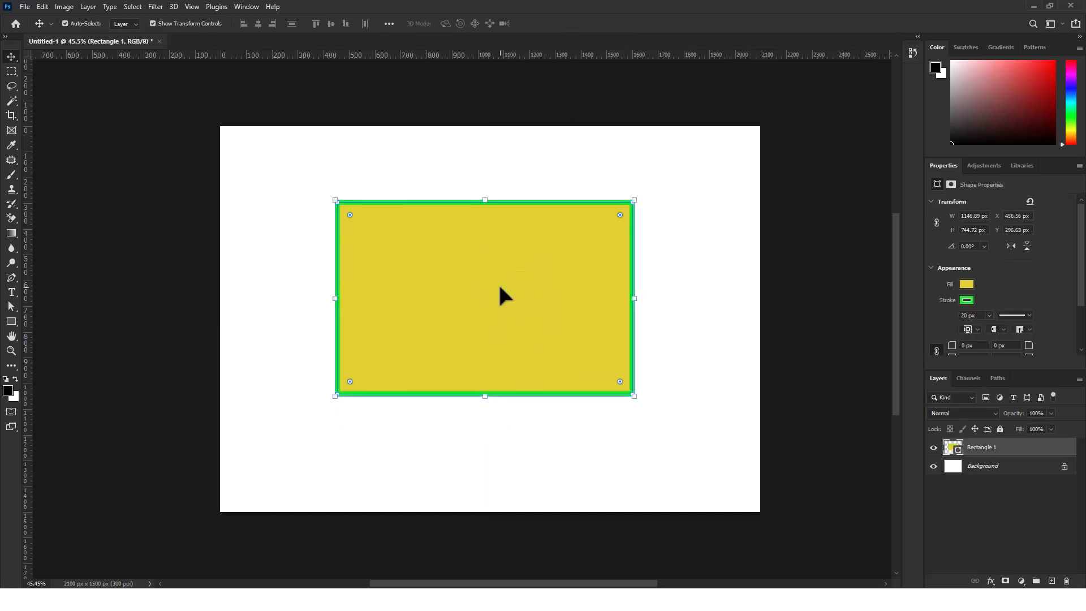
{"action": "left_click_drag", "start_coordinate": [419, 232], "coordinate": [467, 228]}
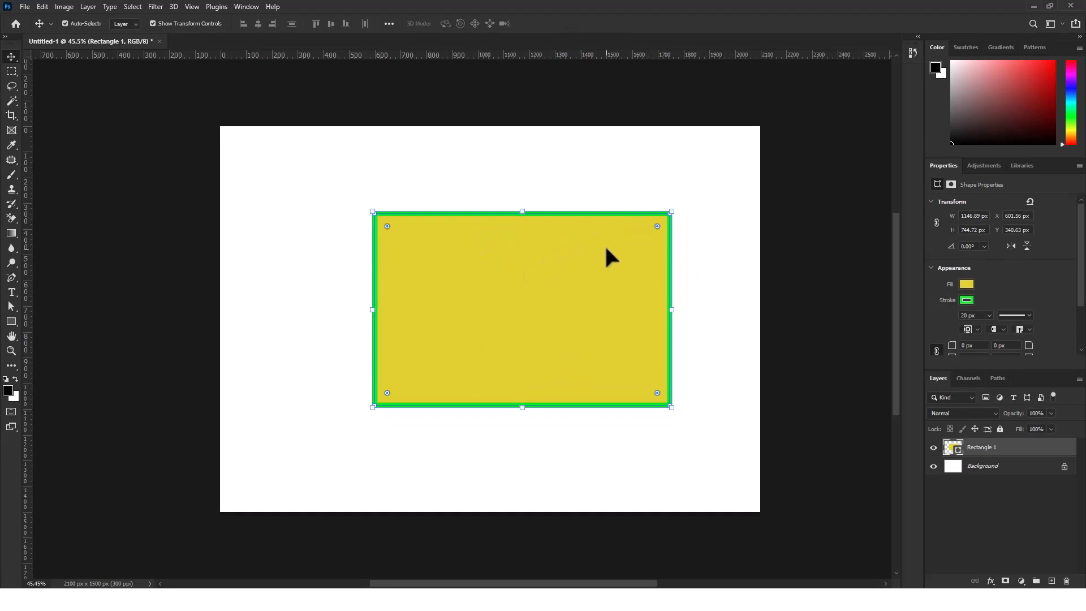
{"action": "mouse_move", "coordinate": [606, 252]}
{"action": "left_mouse_down"}
{"action": "mouse_move", "coordinate": [553, 245]}
{"action": "mouse_move", "coordinate": [606, 250]}
{"action": "mouse_move", "coordinate": [595, 254]}
{"action": "left_mouse_up"}
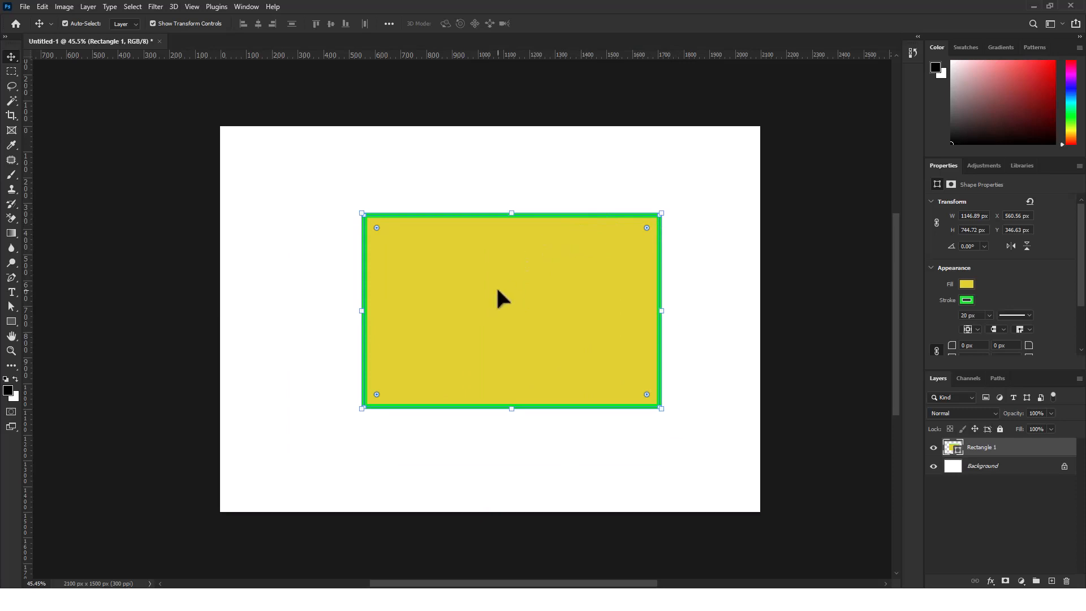
{"action": "left_click_drag", "start_coordinate": [495, 285], "coordinate": [530, 289]}
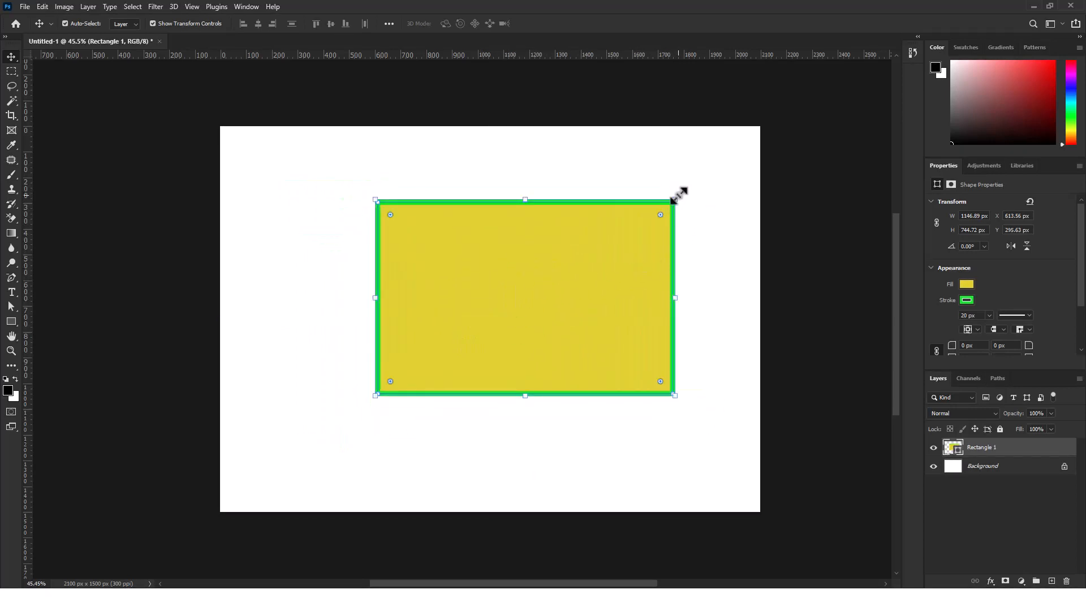
{"action": "left_click_drag", "start_coordinate": [679, 195], "coordinate": [656, 226]}
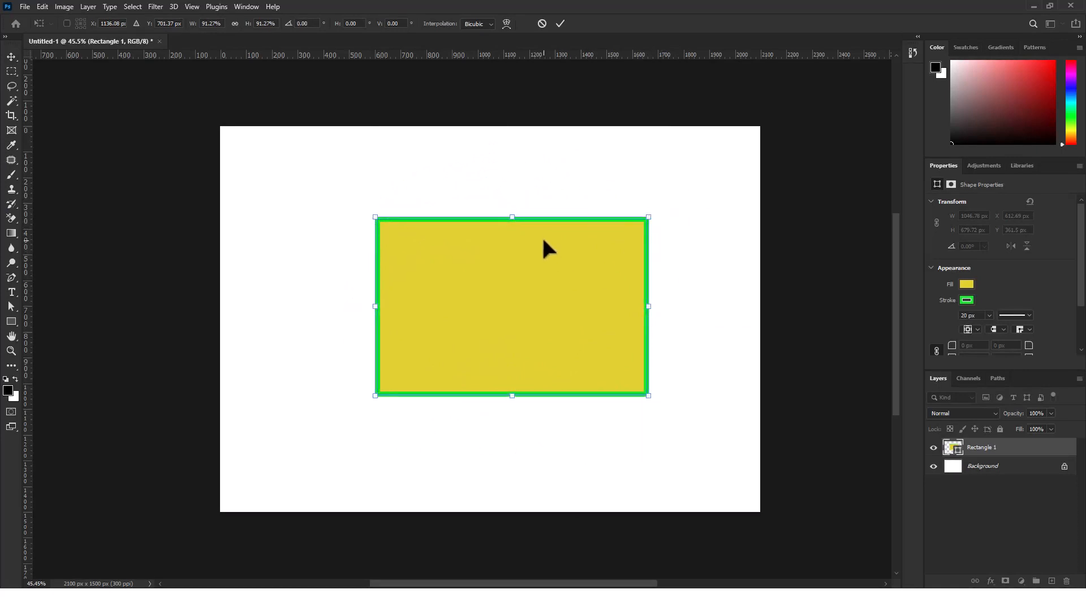
Try slanting the rectangle sideways with Skew and again with Perspective, undoing each distortion
{"action": "right_click", "coordinate": [593, 233]}
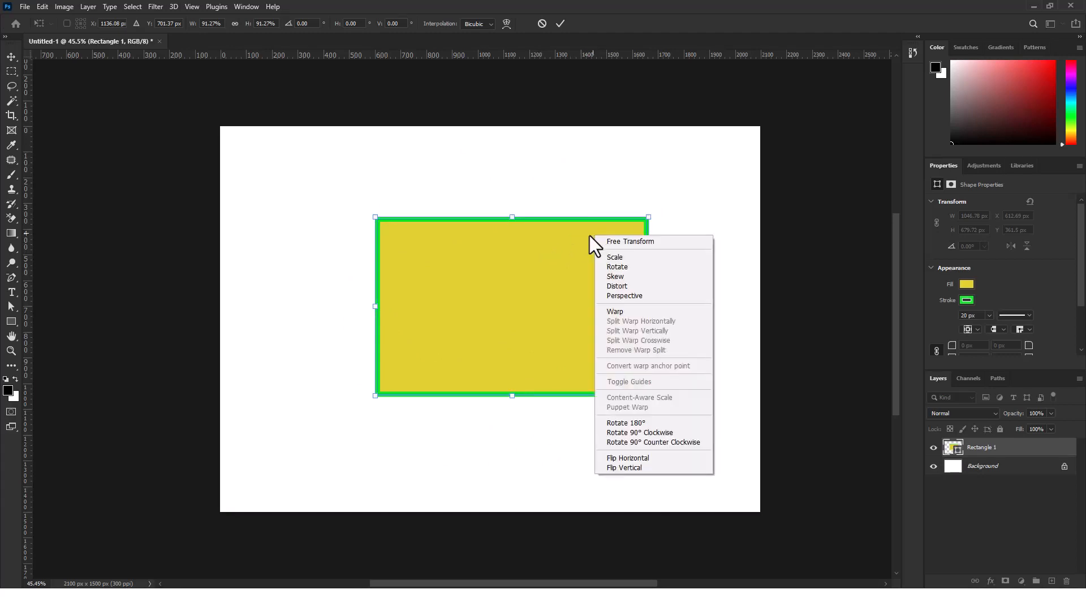
{"action": "left_click", "coordinate": [638, 277]}
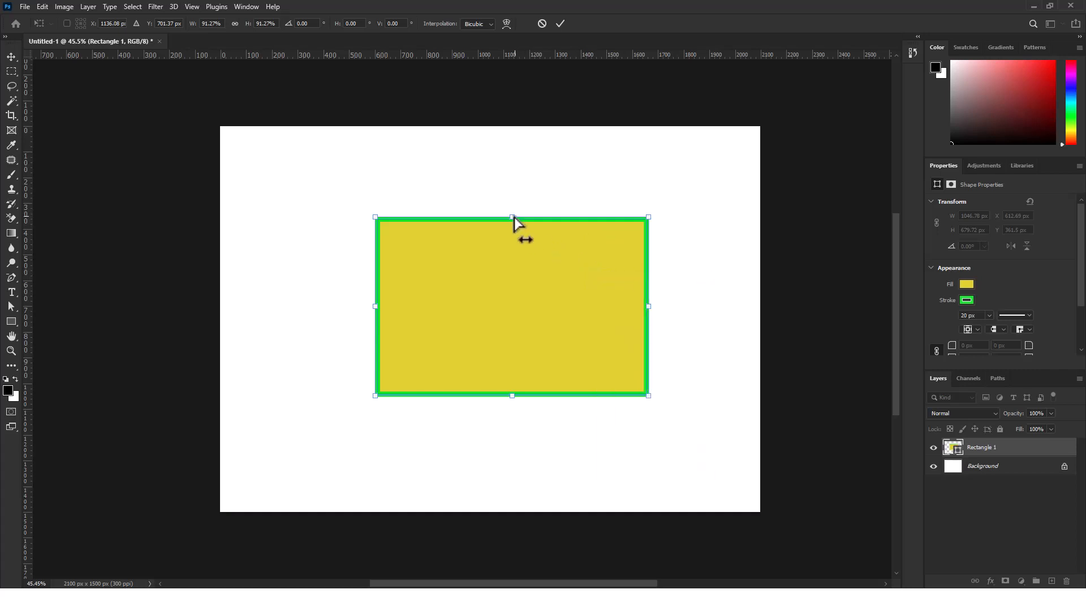
{"action": "left_click_drag", "start_coordinate": [513, 219], "coordinate": [521, 261]}
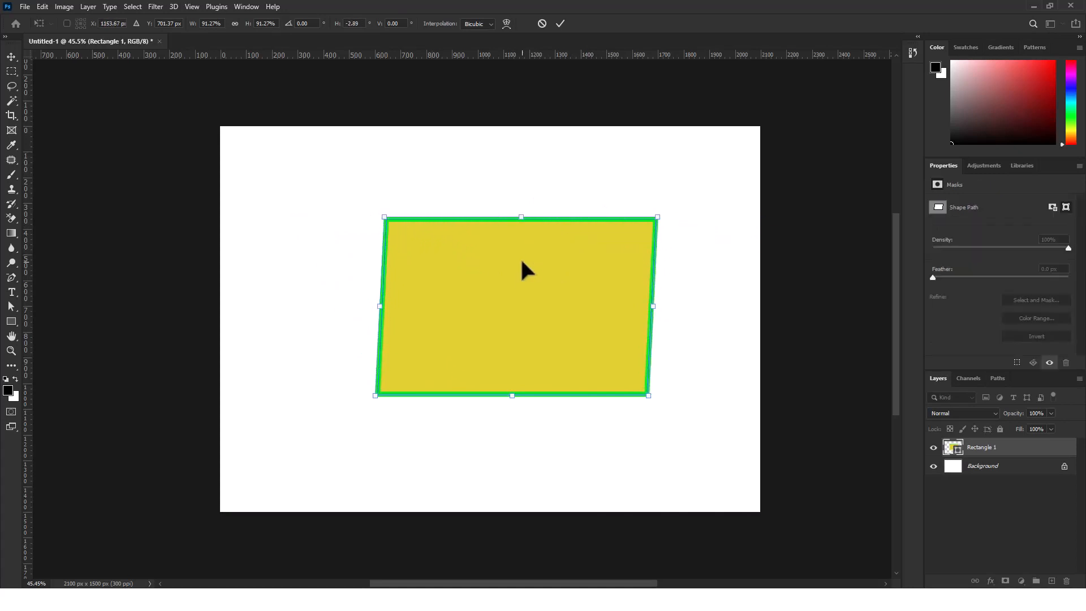
{"action": "key", "text": "ctrl+z"}
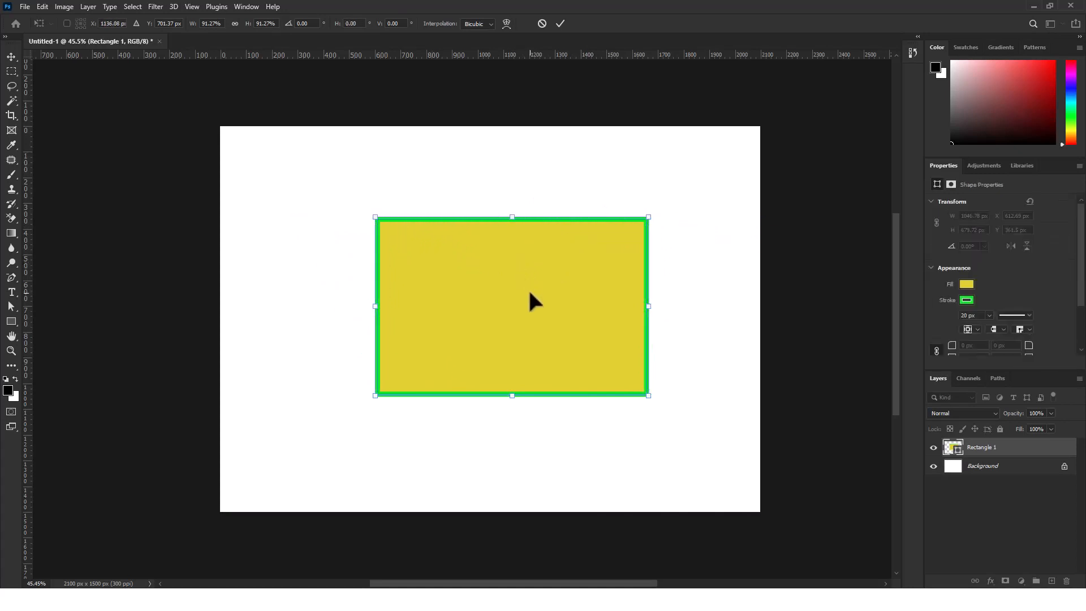
{"action": "right_click", "coordinate": [529, 293]}
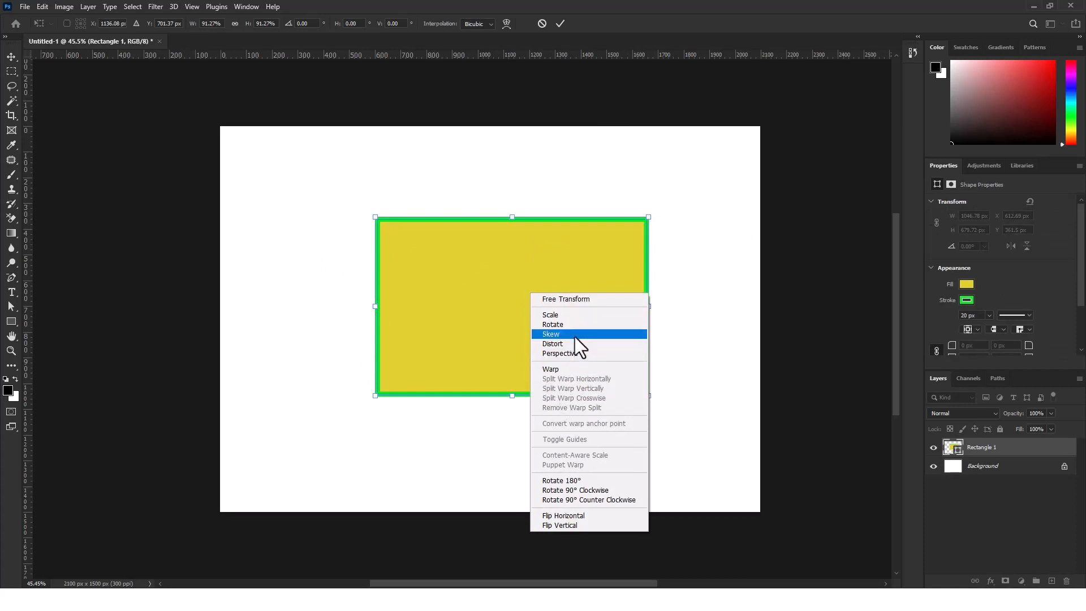
{"action": "left_click", "coordinate": [544, 353]}
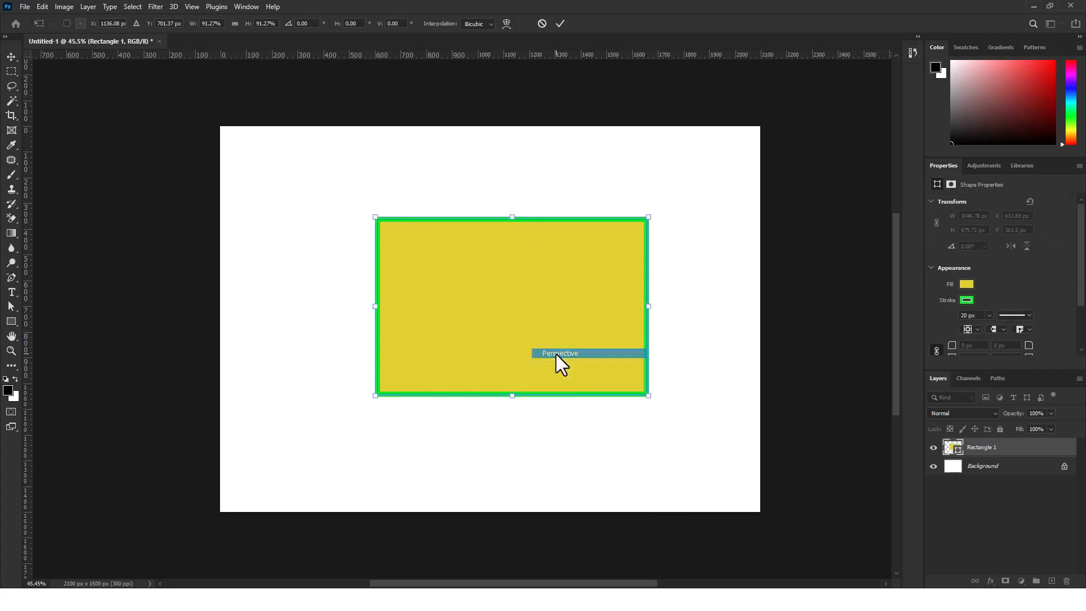
{"action": "left_click_drag", "start_coordinate": [513, 219], "coordinate": [546, 283]}
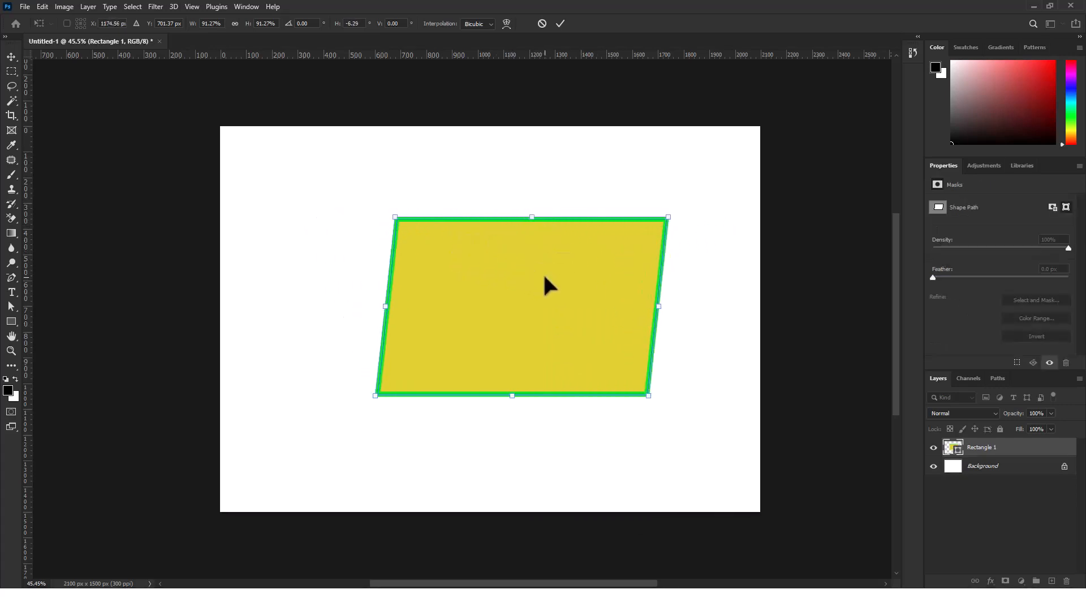
{"action": "key", "text": "ctrl+z"}
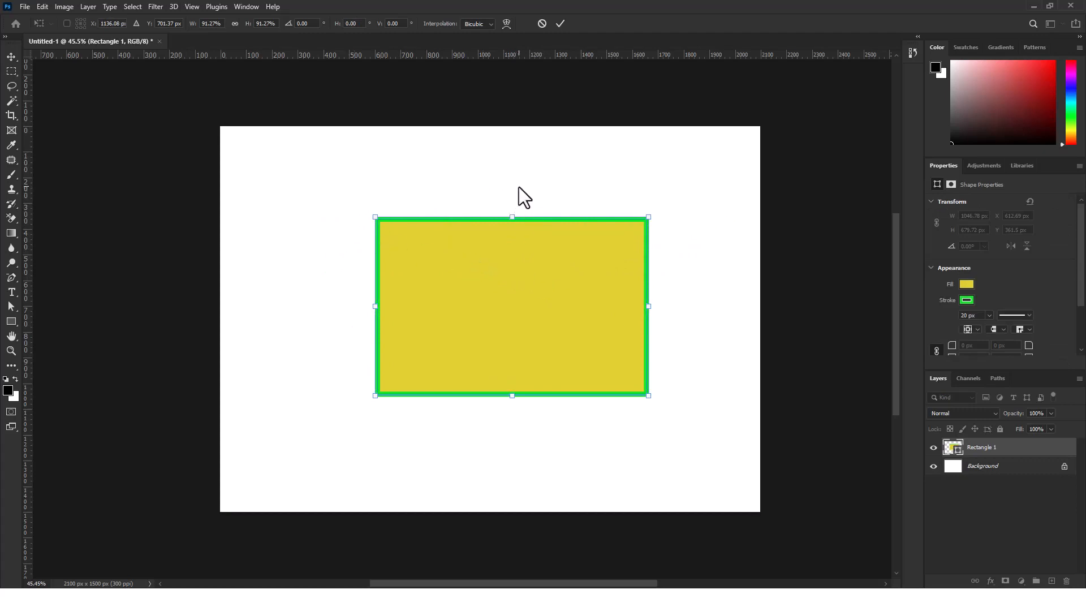
Apply the proportional scaling and move the rectangle toward the left side of the canvas
{"action": "left_click", "coordinate": [564, 23]}
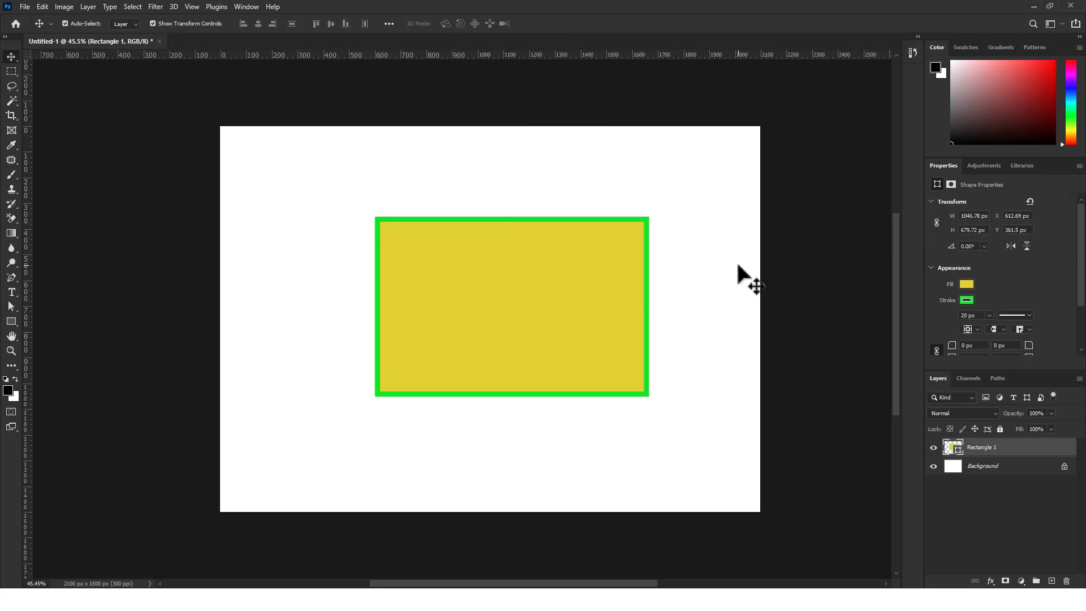
{"action": "left_click_drag", "start_coordinate": [582, 298], "coordinate": [562, 306]}
{"action": "left_click_drag", "start_coordinate": [520, 362], "coordinate": [477, 359]}
Enlarge the rectangle with Free Transform to about 1325 × 817 px, shift it to about X 349, Y 342 px, apply and deselect
{"action": "key", "text": "ctrl+t"}
{"action": "left_click_drag", "start_coordinate": [573, 215], "coordinate": [645, 179]}
{"action": "left_click_drag", "start_coordinate": [553, 266], "coordinate": [558, 298]}
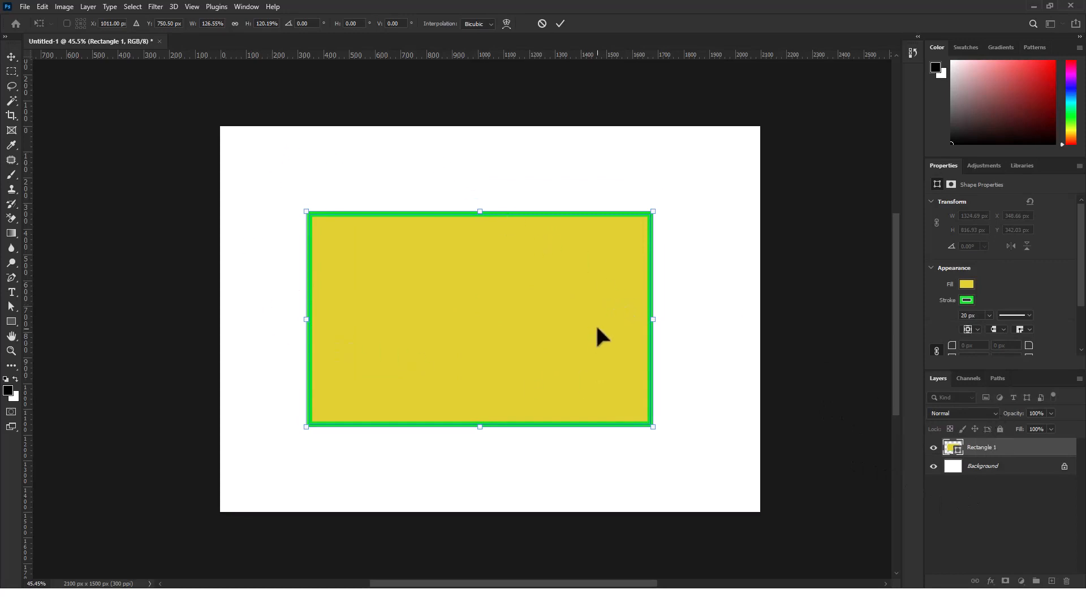
{"action": "key", "text": "Return"}
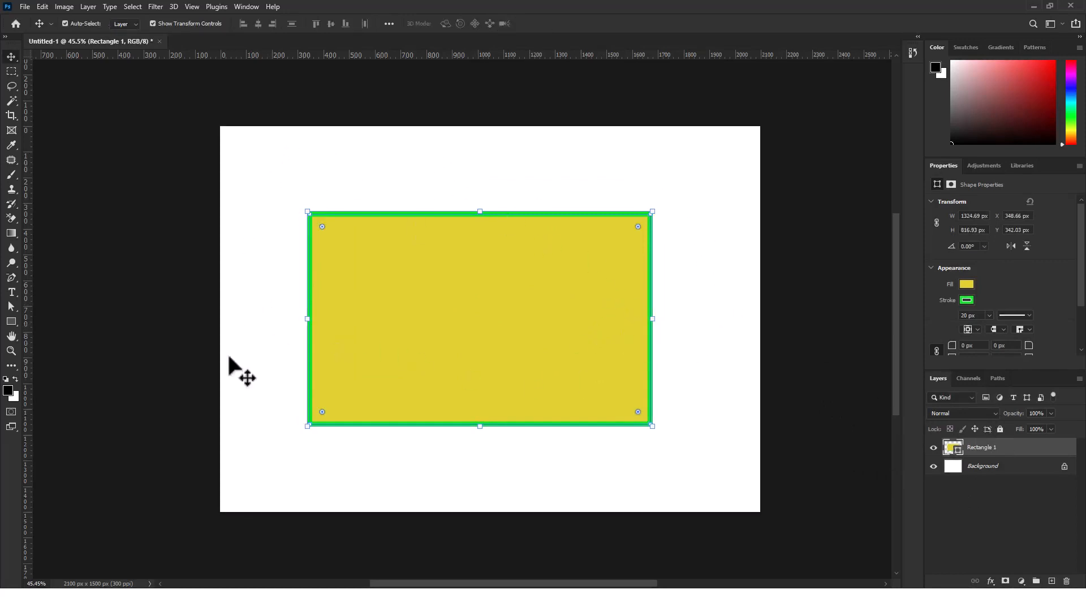
{"action": "left_click", "coordinate": [498, 195]}
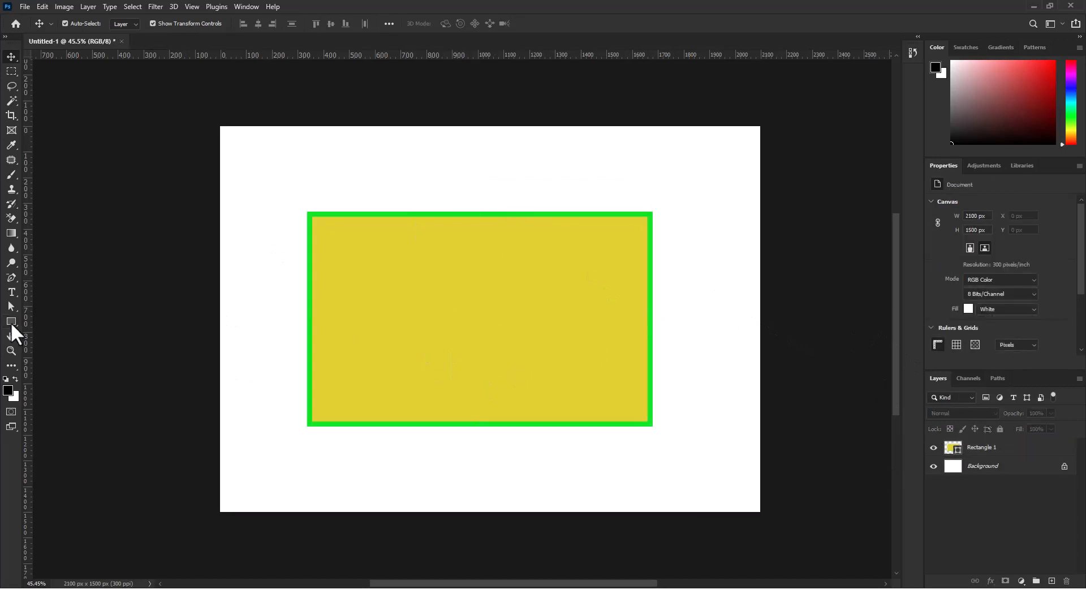
Try drawing an ellipse about 877 × 513 px over the rectangle with the Ellipse Tool, and undo it
{"action": "left_click", "coordinate": [10, 321]}
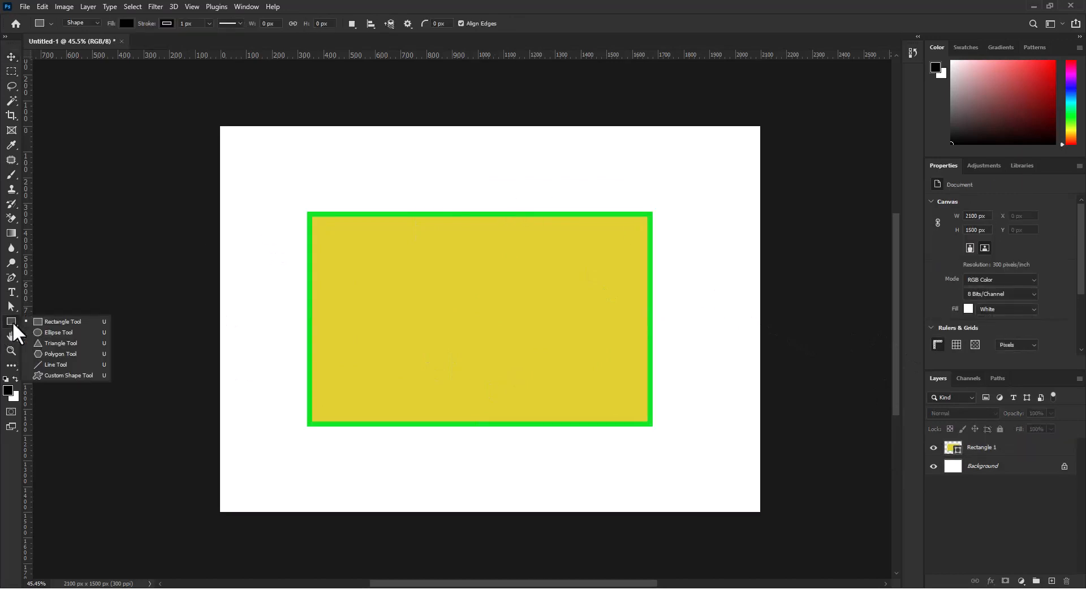
{"action": "left_click", "coordinate": [69, 332]}
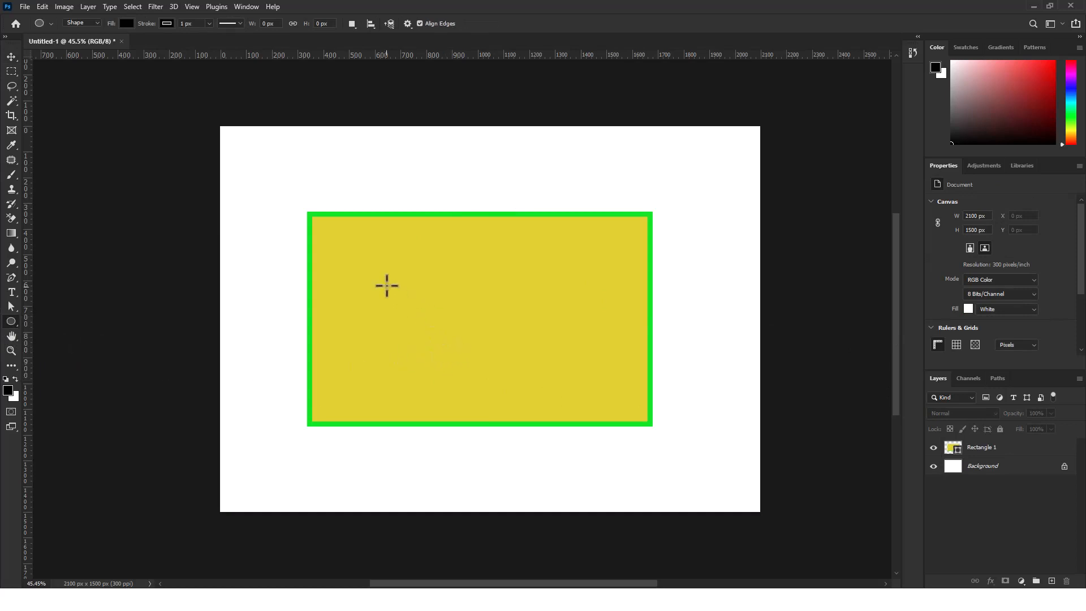
{"action": "left_click_drag", "start_coordinate": [388, 251], "coordinate": [615, 383]}
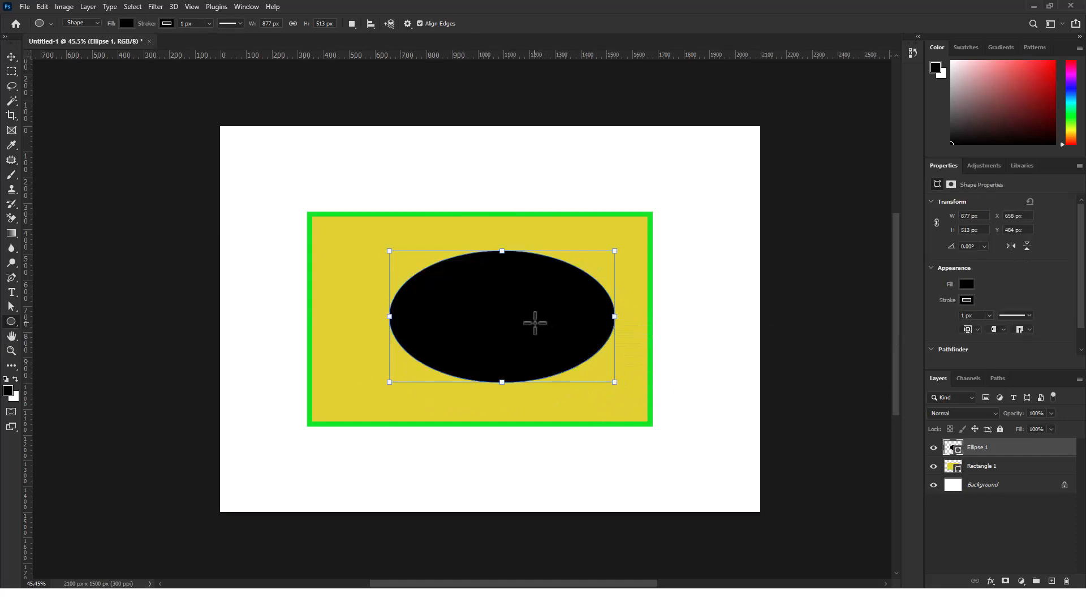
{"action": "key", "text": "ctrl+z"}
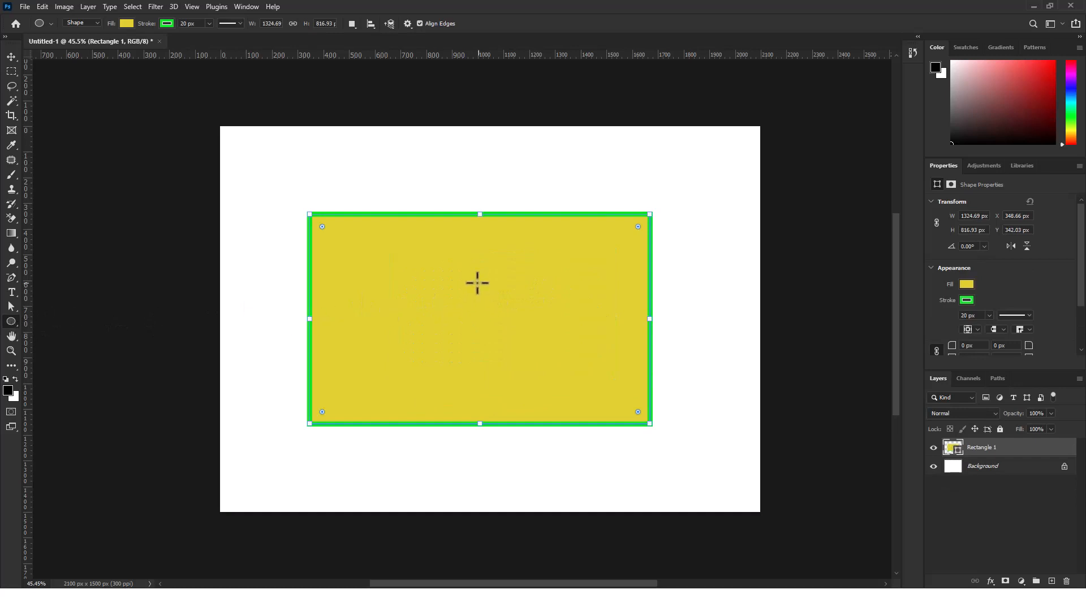
Try adding a circle about 906 px wide to the rectangle's own layer and moving the joined shape, undo everything and deselect
{"action": "mouse_move", "coordinate": [407, 260]}
{"action": "left_mouse_down"}
{"action": "mouse_move", "coordinate": [485, 351]}
{"action": "mouse_move", "coordinate": [586, 404]}
{"action": "mouse_move", "coordinate": [576, 408]}
{"action": "mouse_move", "coordinate": [478, 309]}
{"action": "mouse_move", "coordinate": [599, 422]}
{"action": "mouse_move", "coordinate": [510, 292]}
{"action": "mouse_move", "coordinate": [609, 391]}
{"action": "mouse_move", "coordinate": [689, 494]}
{"action": "left_mouse_up"}
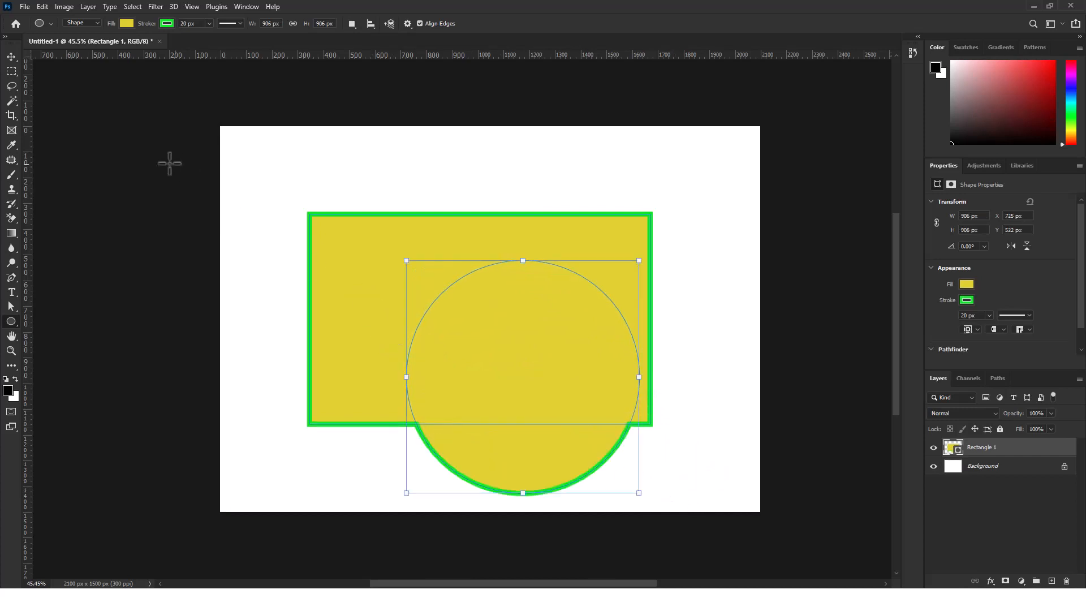
{"action": "left_click", "coordinate": [11, 56]}
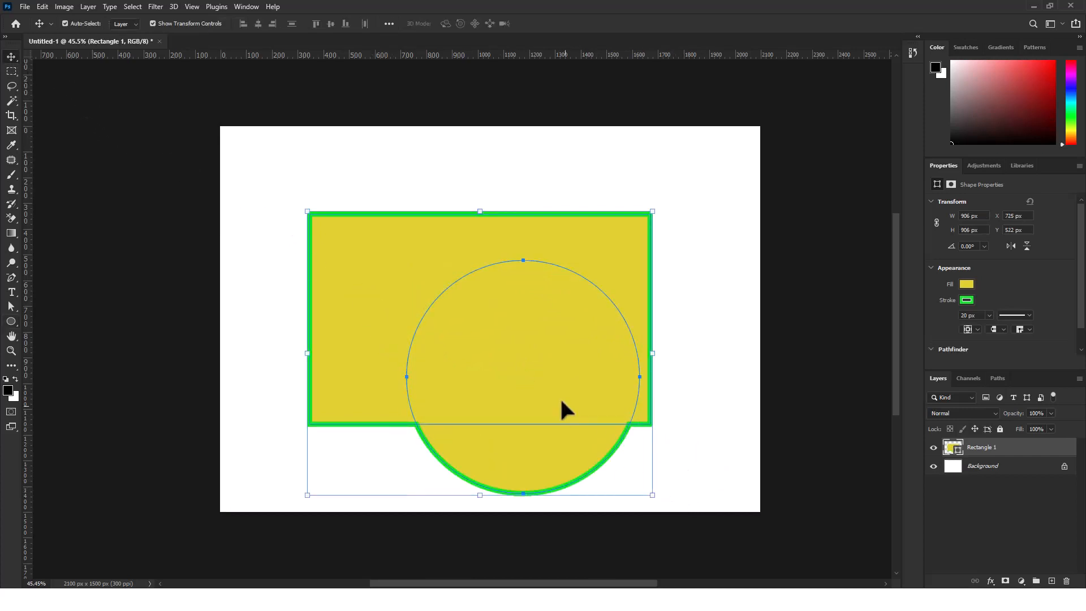
{"action": "left_click_drag", "start_coordinate": [560, 398], "coordinate": [613, 338]}
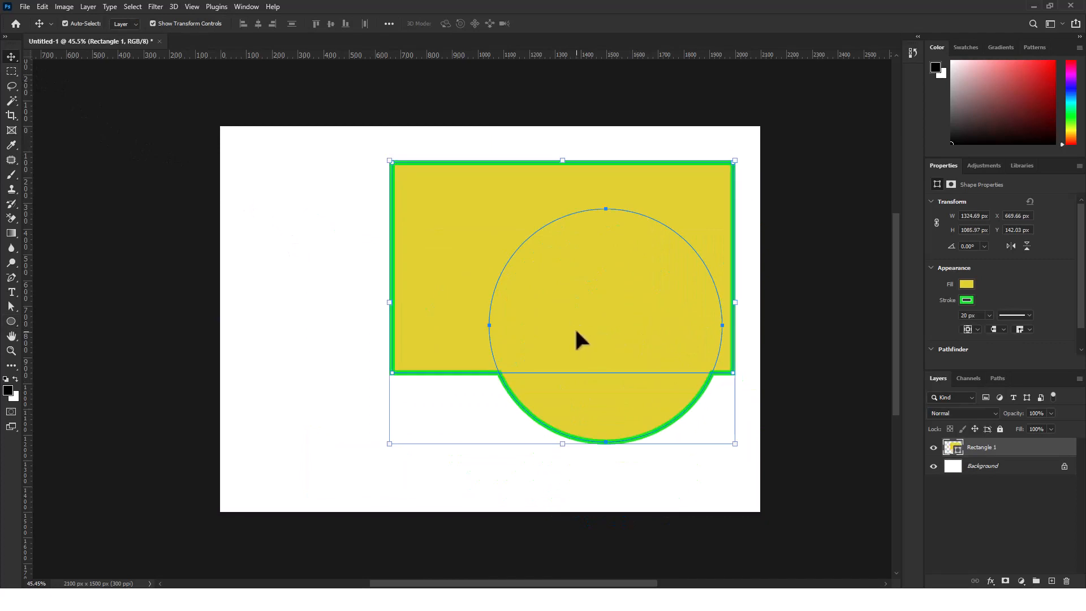
{"action": "key", "text": "ctrl+z"}
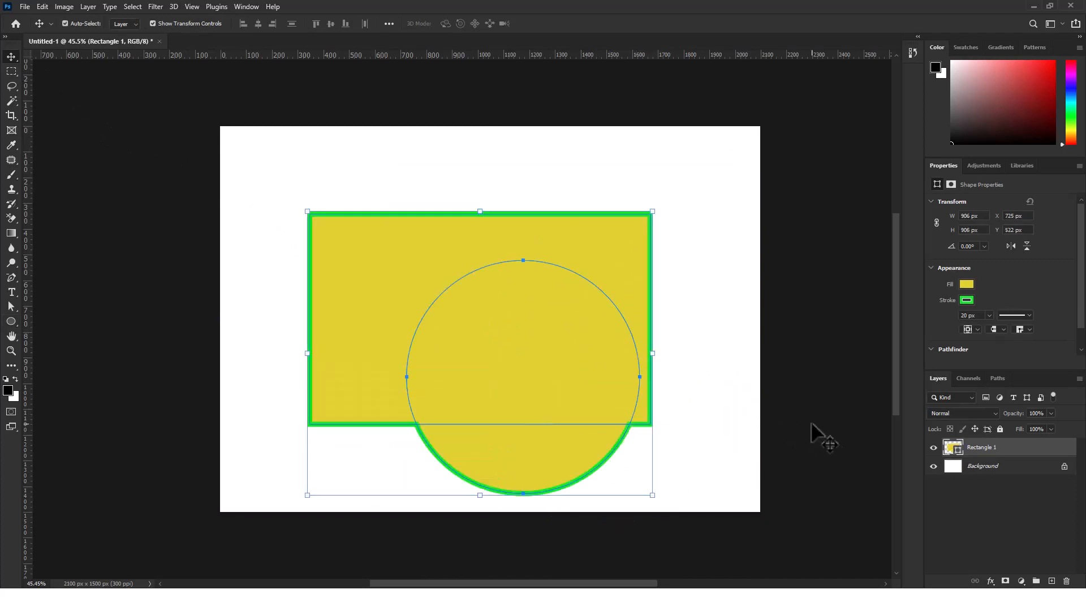
{"action": "key", "text": "ctrl+z"}
{"action": "key", "text": "ctrl+z"}
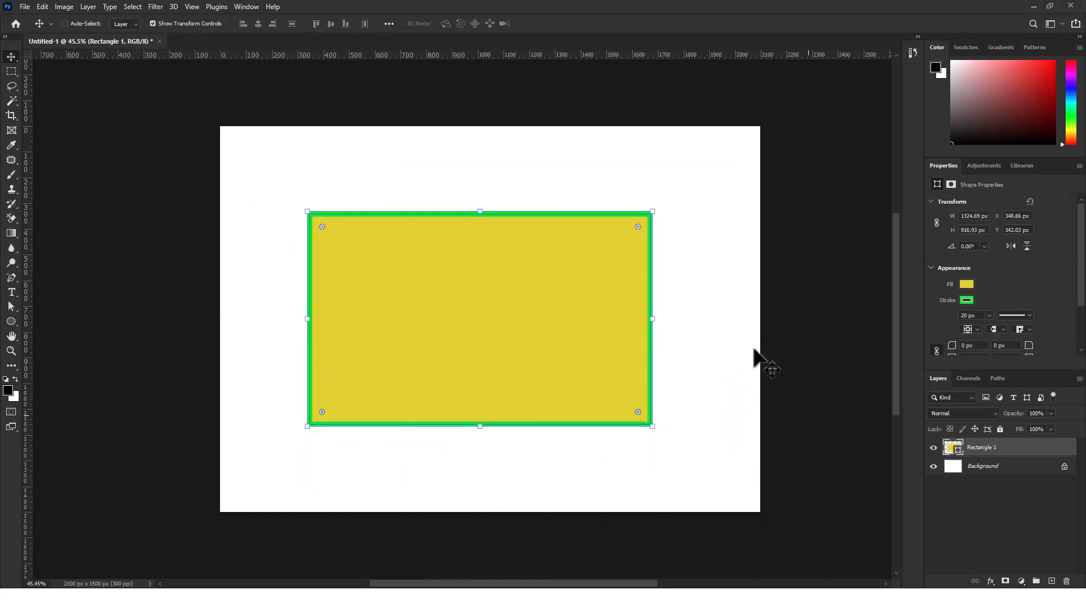
{"action": "left_click", "coordinate": [726, 327]}
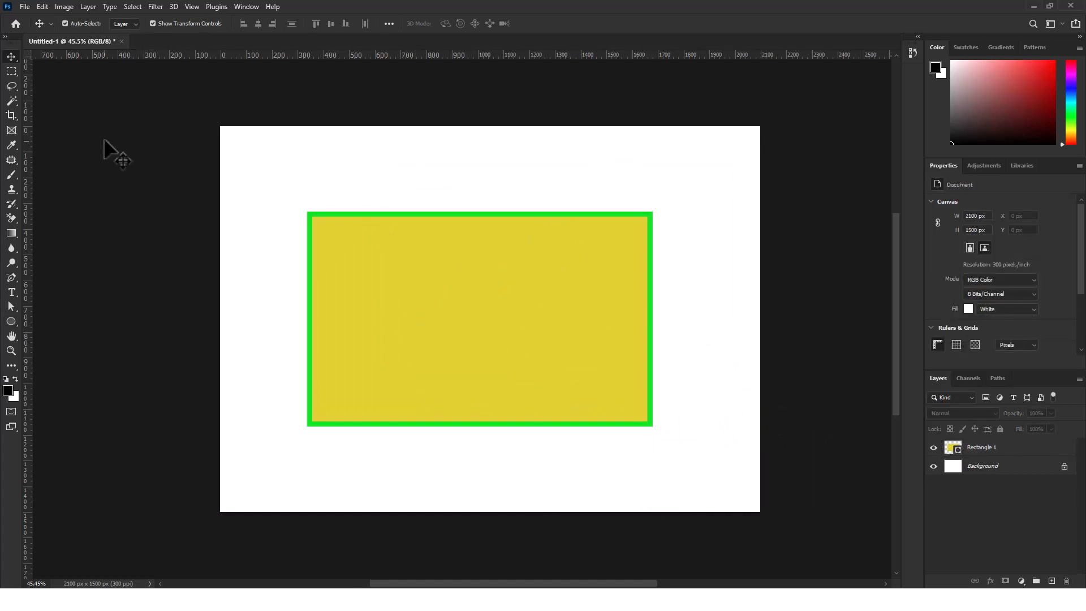
Draw a black circle about 878 px wide on its own layer, move it to about X 611, Y 311 px and deselect
{"action": "left_click", "coordinate": [11, 320]}
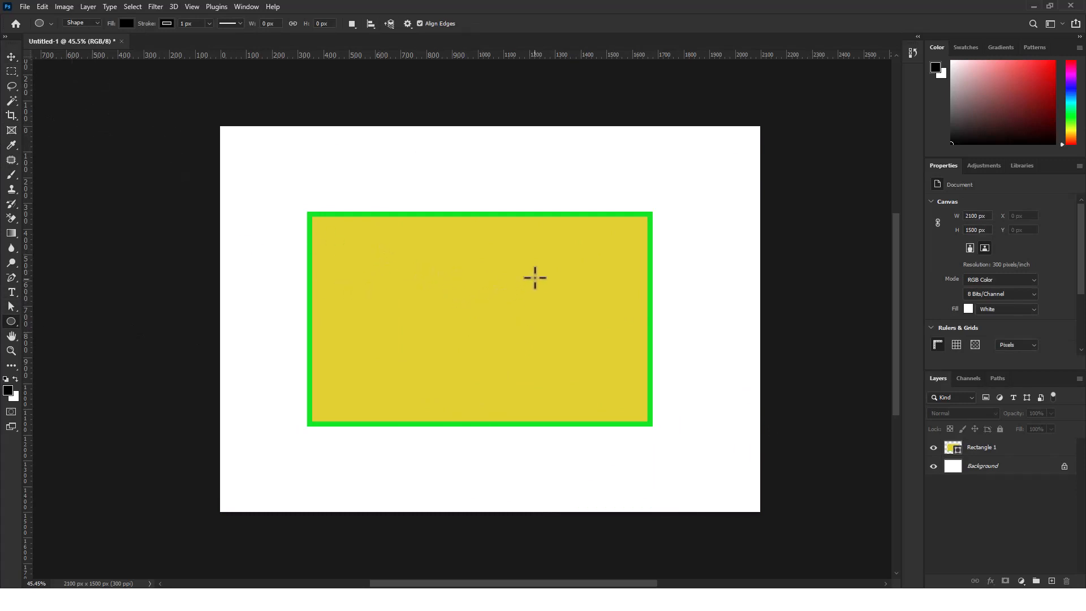
{"action": "left_click_drag", "start_coordinate": [498, 271], "coordinate": [747, 498]}
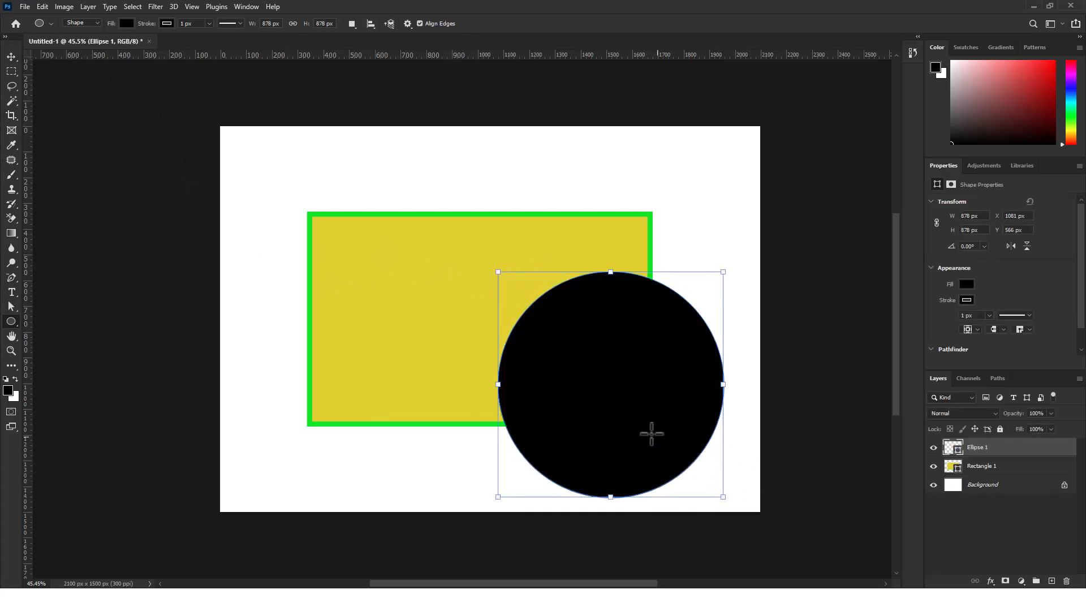
{"action": "key", "text": "v"}
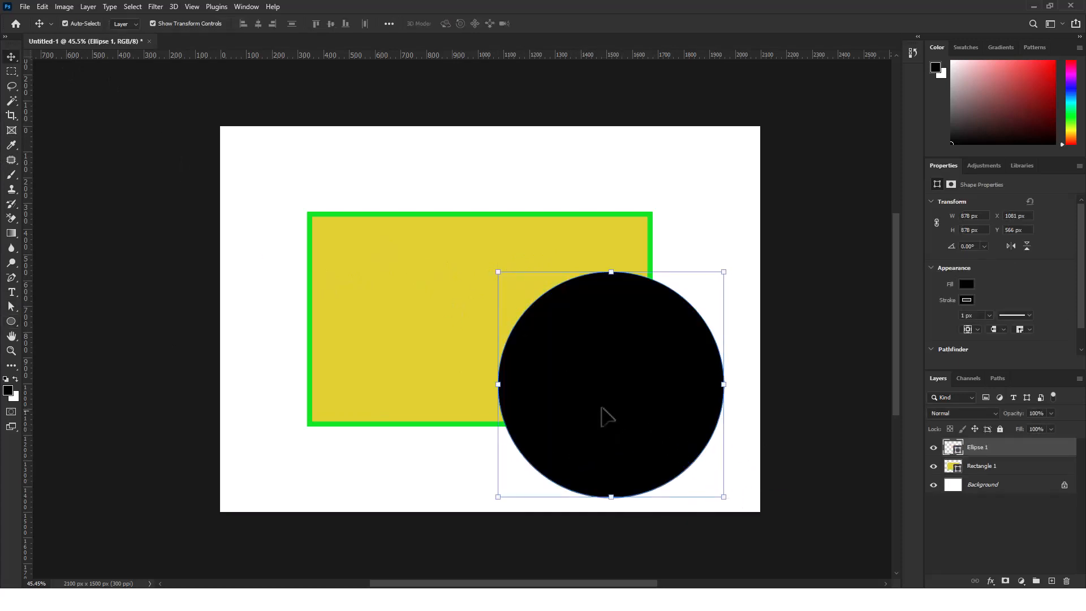
{"action": "left_click_drag", "start_coordinate": [638, 402], "coordinate": [515, 341]}
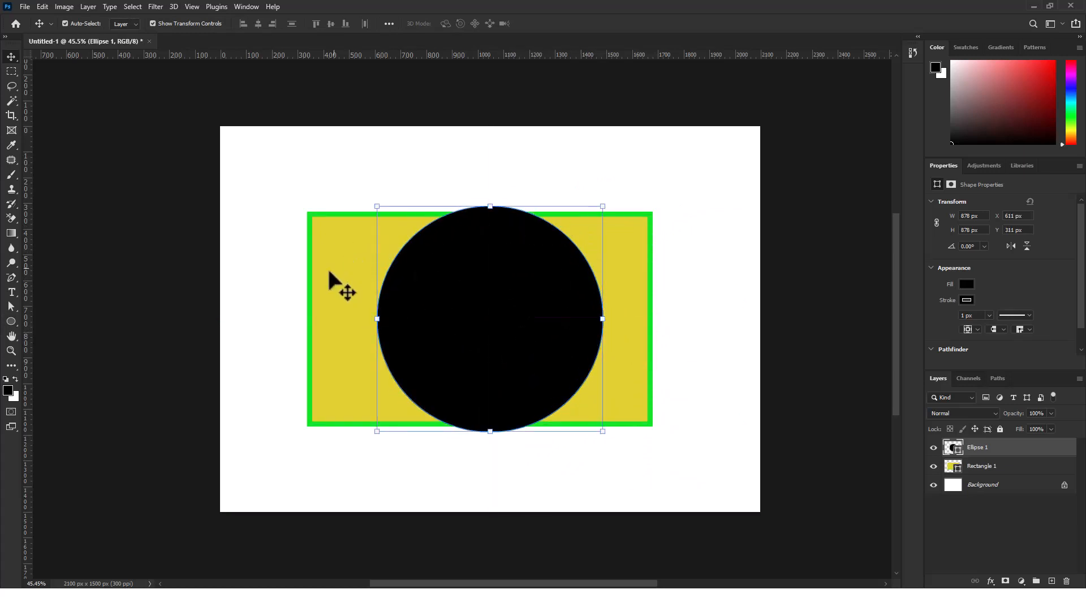
{"action": "left_click", "coordinate": [321, 299]}
{"action": "left_click", "coordinate": [719, 289]}
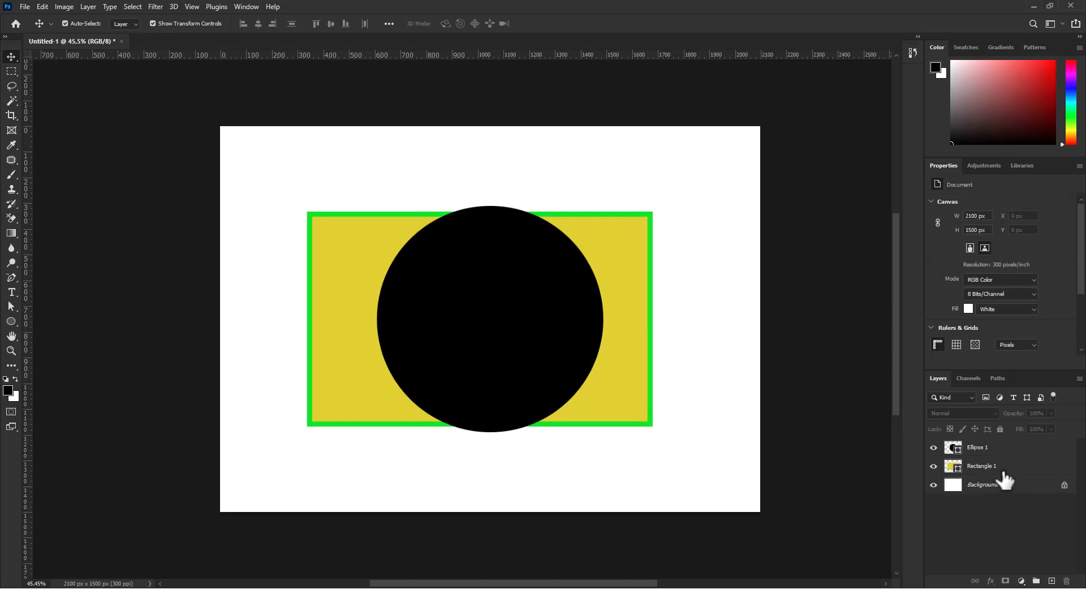
Move the Ellipse 1 layer below the Rectangle 1 layer and select the rectangle's layer
{"action": "left_click", "coordinate": [997, 469]}
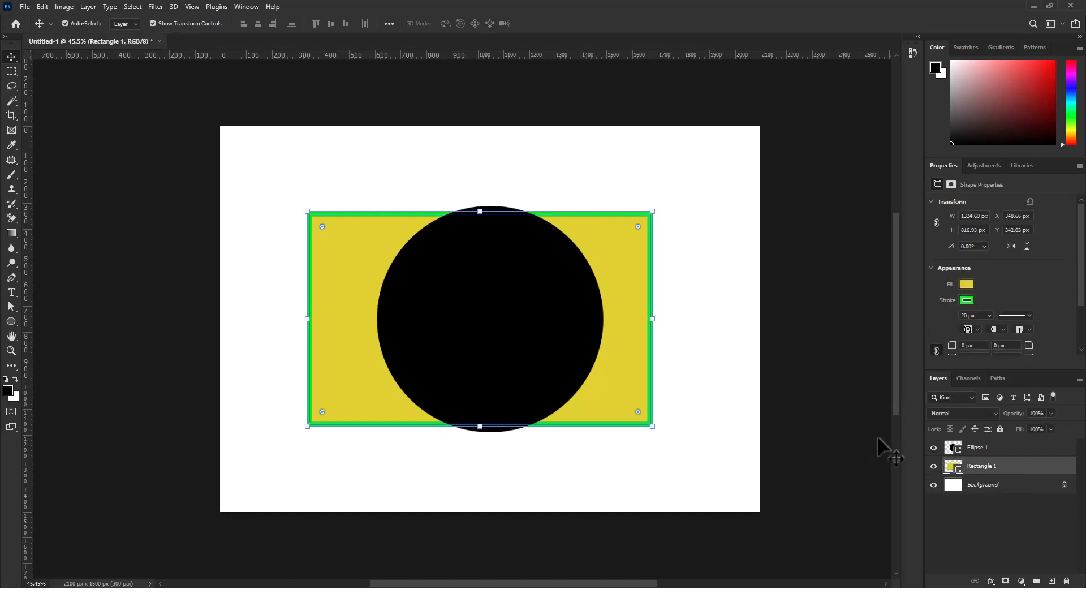
{"action": "left_click", "coordinate": [994, 451]}
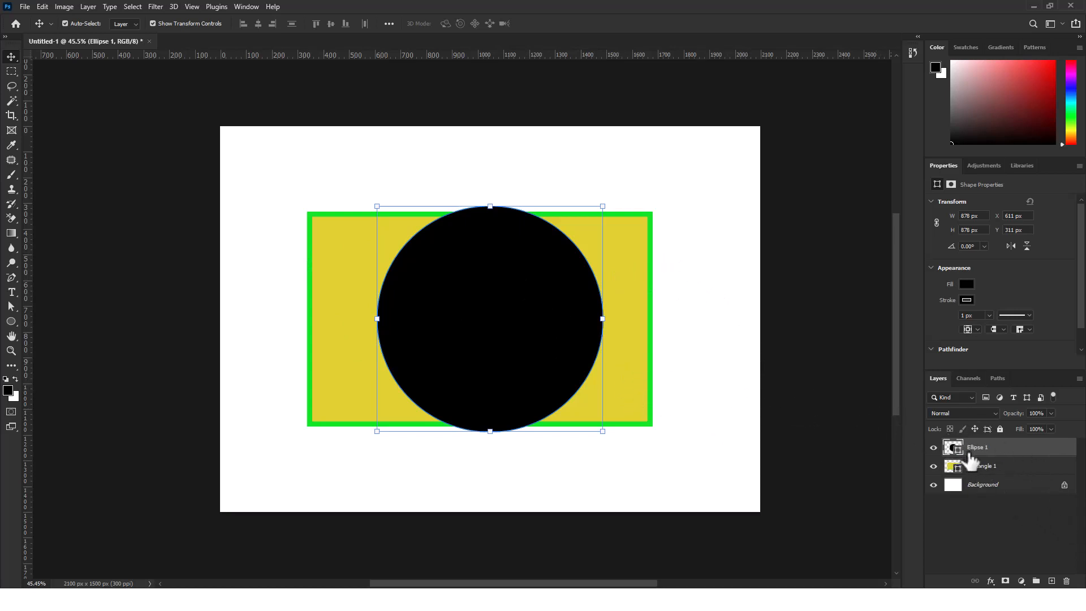
{"action": "left_click_drag", "start_coordinate": [1023, 457], "coordinate": [1021, 478]}
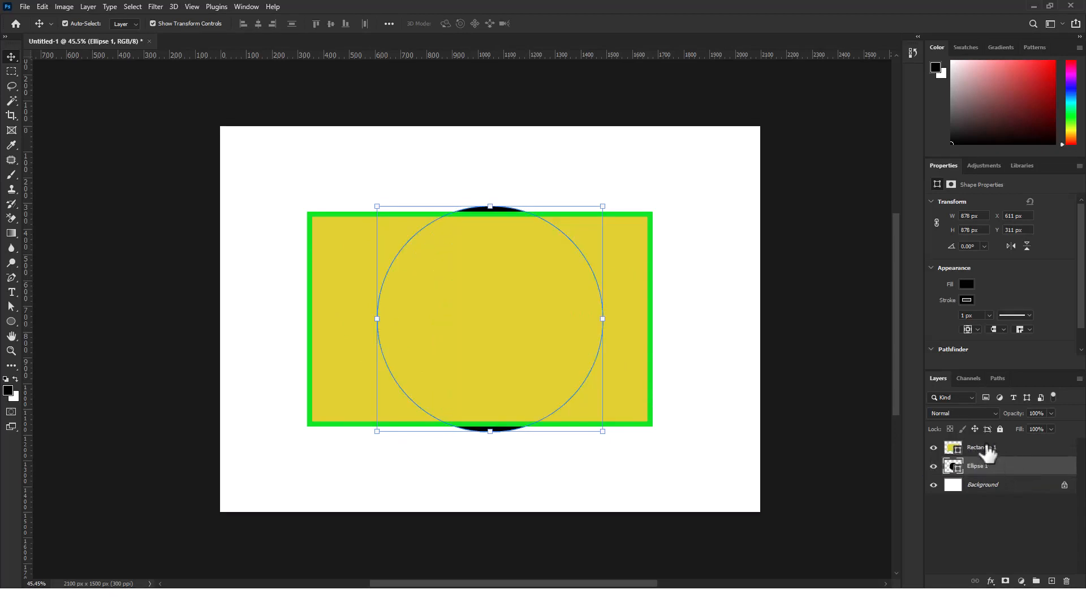
{"action": "left_click", "coordinate": [1029, 451]}
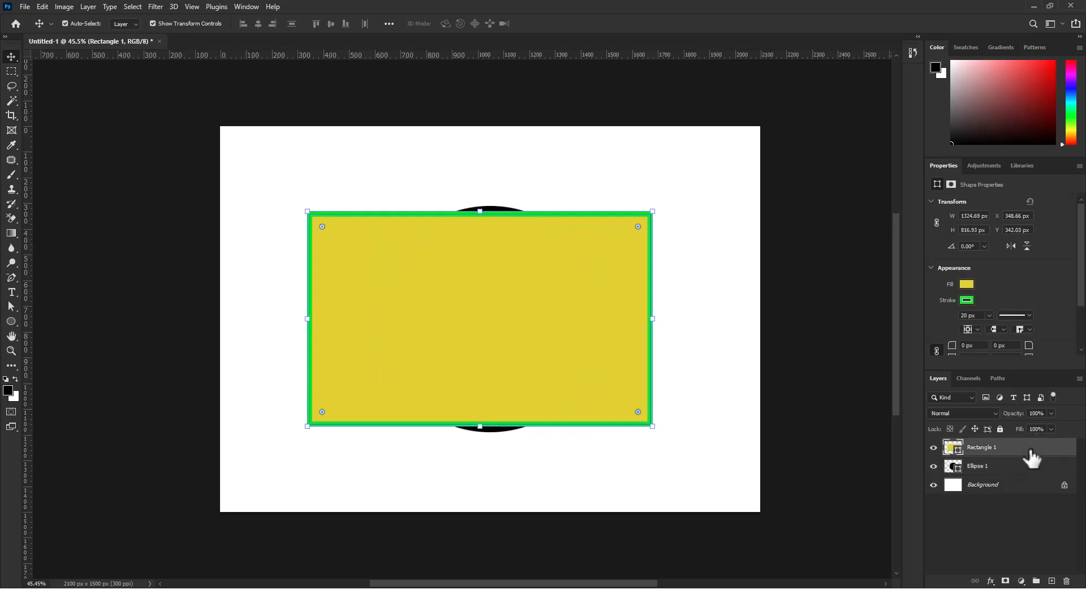
Rename the Ellipse 1 layer "circle" and the Rectangle 1 layer "Rectangle"
{"action": "left_click", "coordinate": [1010, 469]}
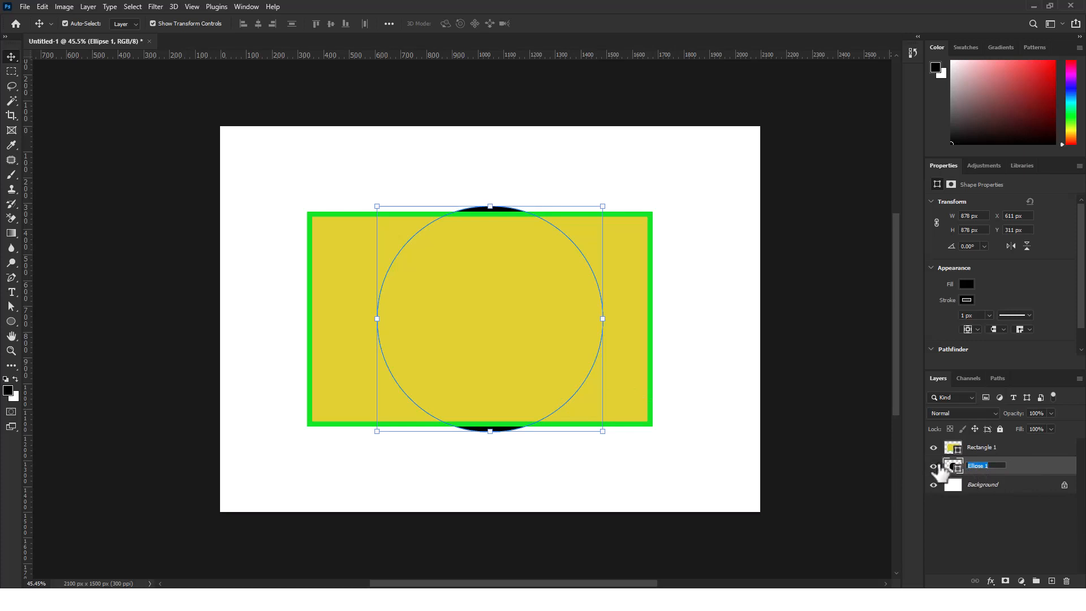
{"action": "left_click", "coordinate": [906, 447]}
{"action": "double_click", "coordinate": [986, 465]}
{"action": "key", "text": "Return"}
{"action": "left_click", "coordinate": [994, 453]}
{"action": "double_click", "coordinate": [1006, 448]}
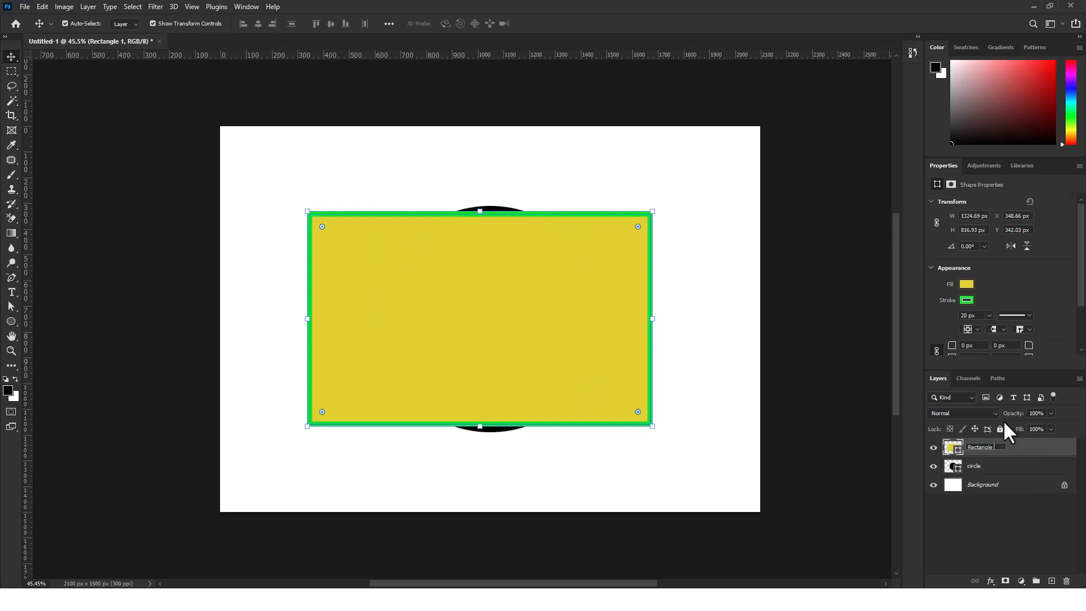
{"action": "left_click", "coordinate": [844, 433]}
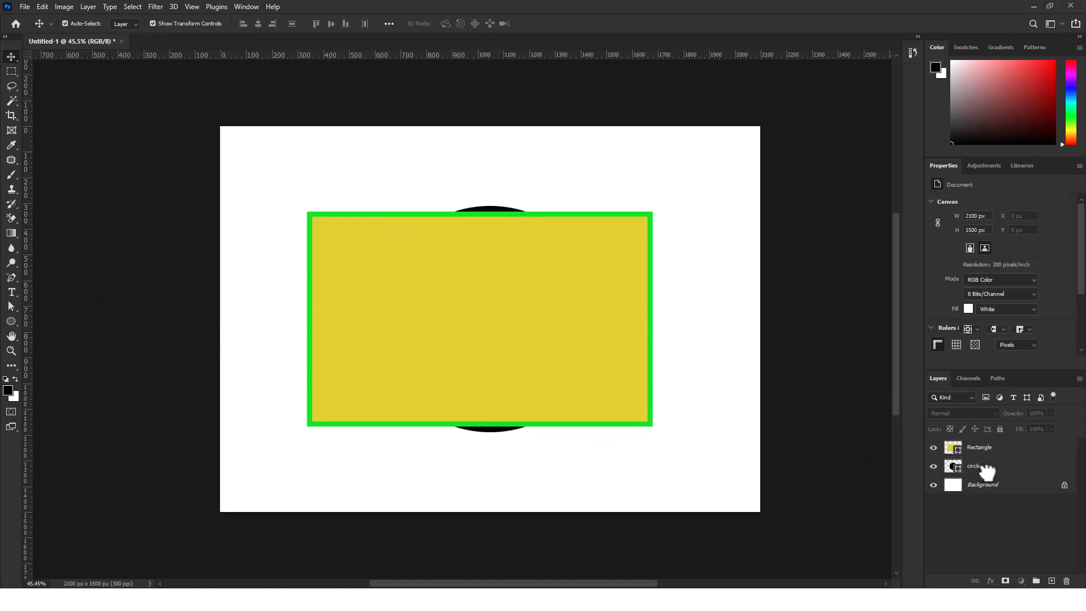
Move the circle layer above the Rectangle layer and fill the circle with blue #31a1e1
{"action": "left_click_drag", "start_coordinate": [986, 470], "coordinate": [1001, 431]}
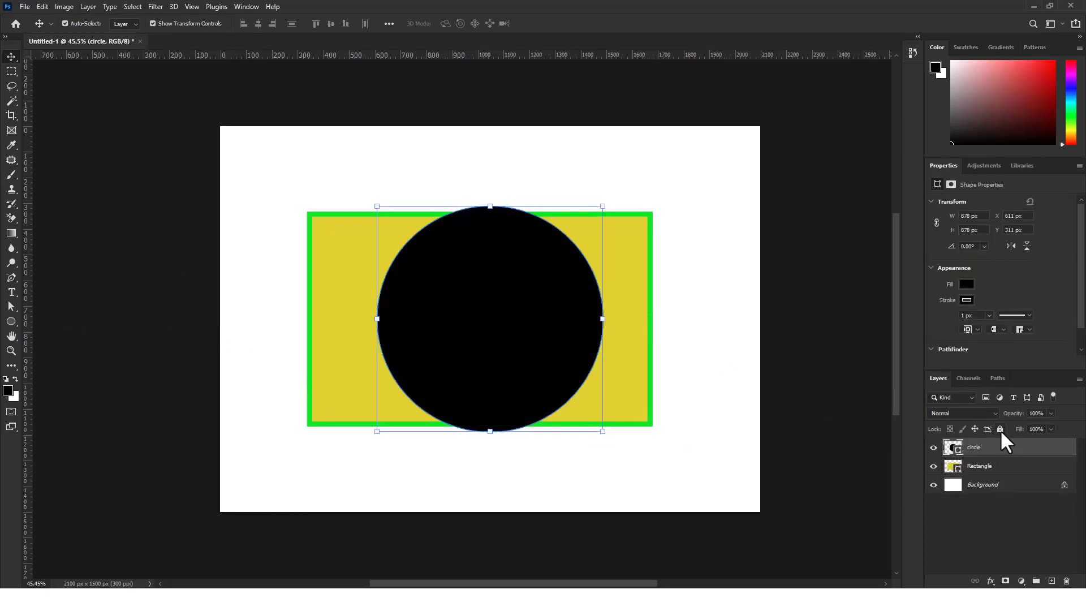
{"action": "left_click", "coordinate": [968, 285]}
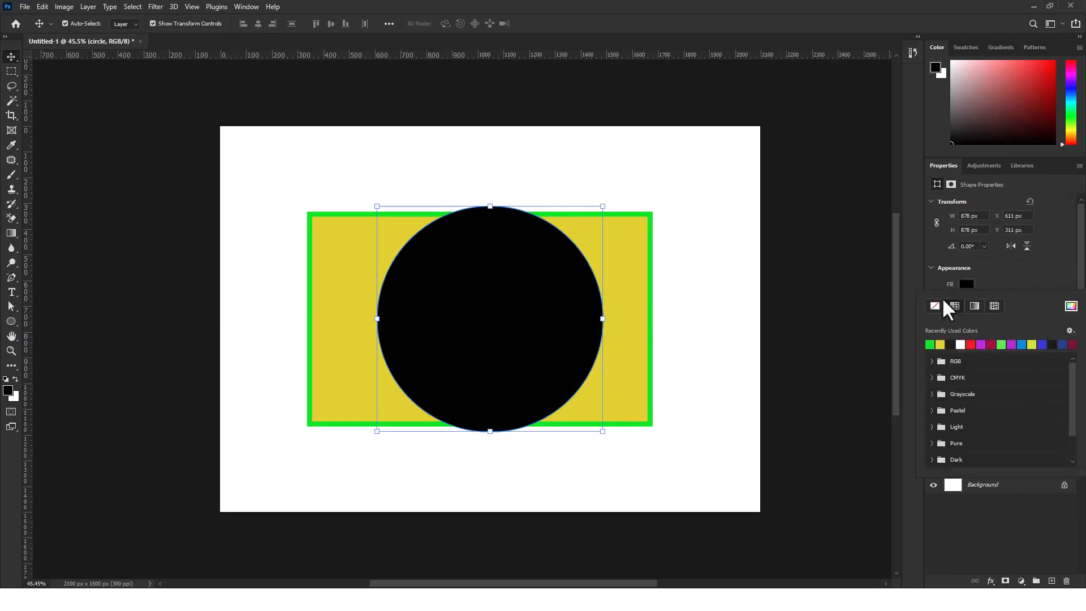
{"action": "left_click", "coordinate": [1035, 337]}
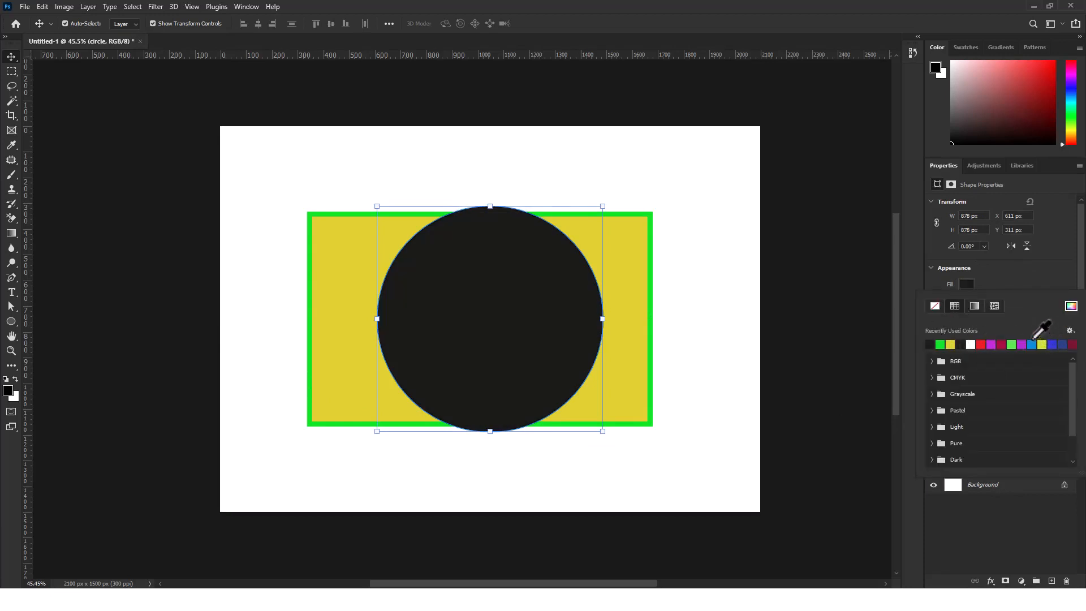
{"action": "left_click", "coordinate": [1070, 306]}
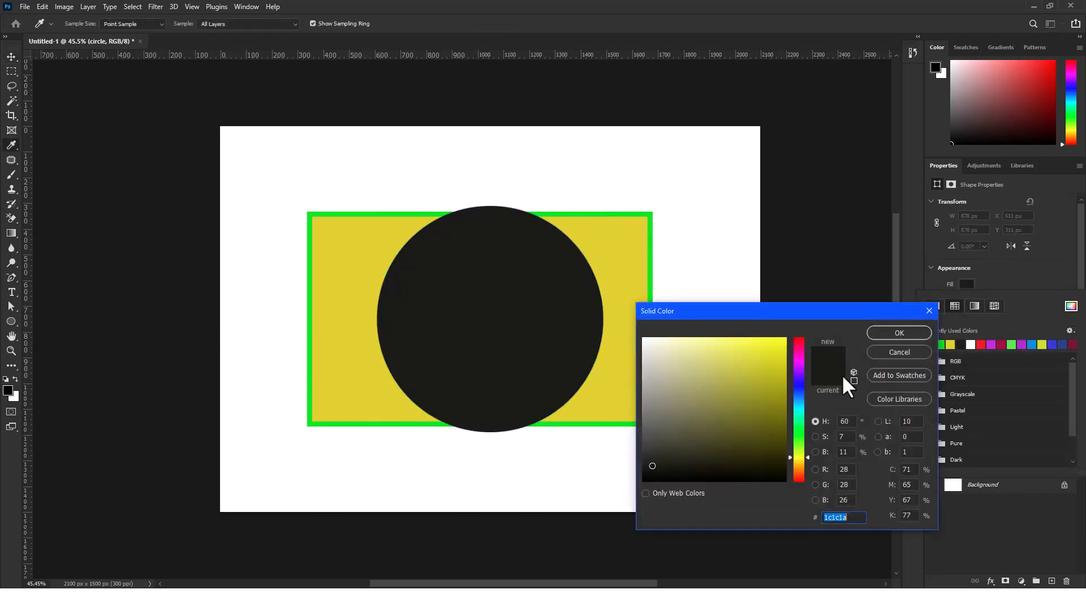
{"action": "left_click", "coordinate": [800, 400]}
{"action": "mouse_move", "coordinate": [775, 348]}
{"action": "left_mouse_down"}
{"action": "mouse_move", "coordinate": [752, 388]}
{"action": "mouse_move", "coordinate": [736, 359]}
{"action": "mouse_move", "coordinate": [755, 354]}
{"action": "left_mouse_up"}
{"action": "left_click", "coordinate": [900, 332]}
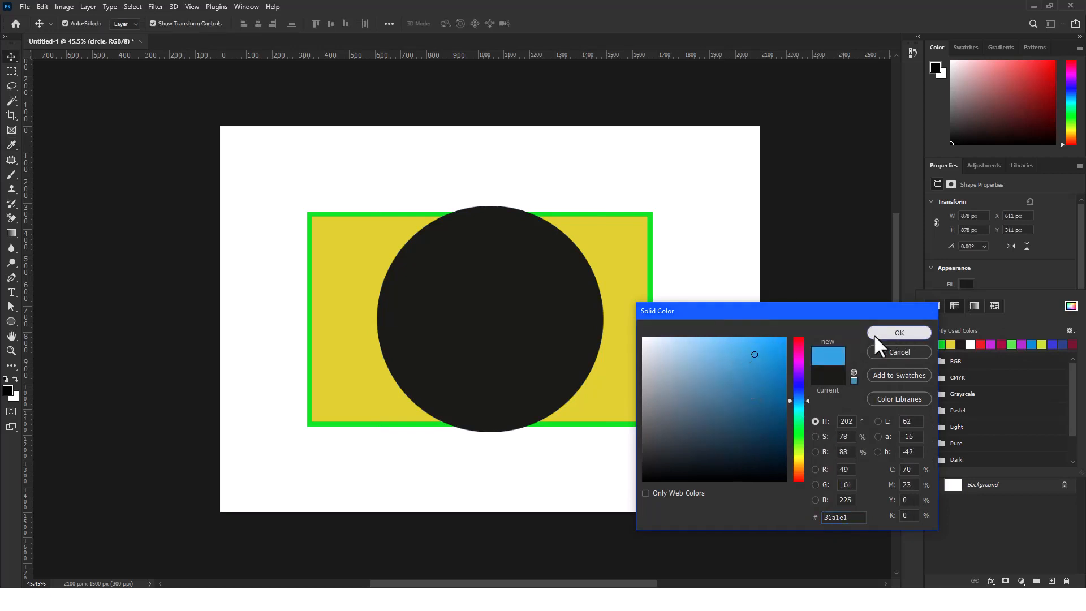
Remove the circle's outline by setting its stroke to no color, and deselect it
{"action": "scroll", "coordinate": [1070, 253], "scroll_direction": "down", "scroll_amount": 2}
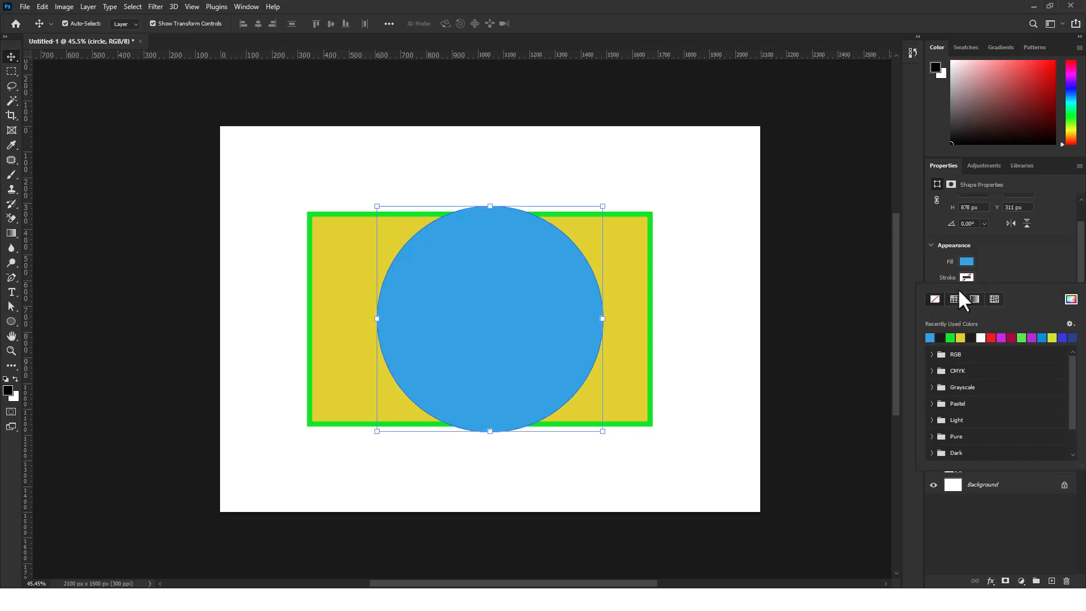
{"action": "left_click", "coordinate": [1006, 270]}
{"action": "left_click", "coordinate": [720, 290]}
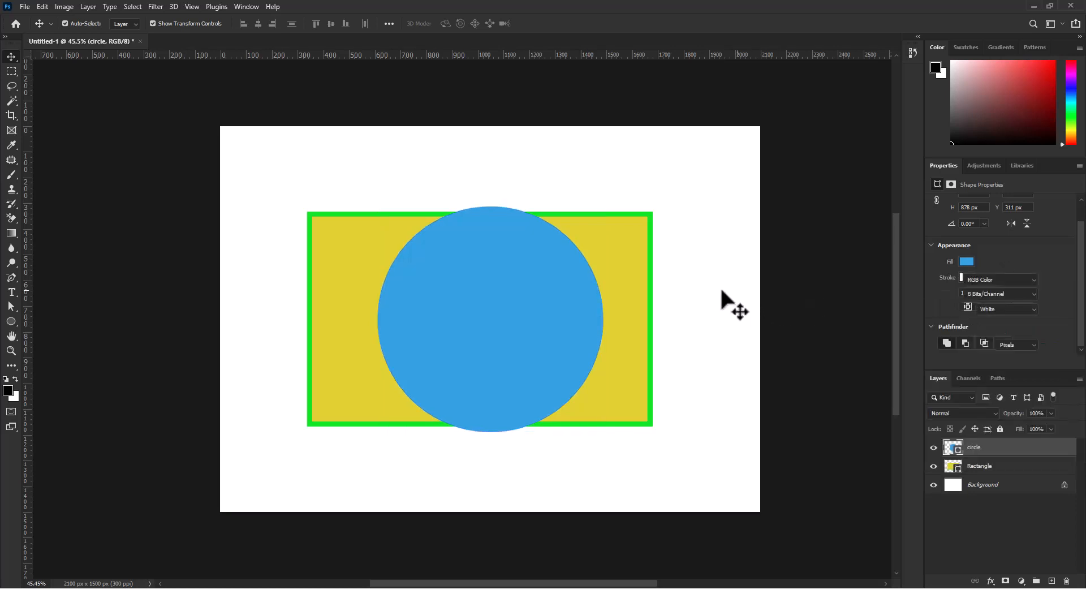
Set the yellow rectangle's stroke to no color and deselect it
{"action": "left_click", "coordinate": [650, 250]}
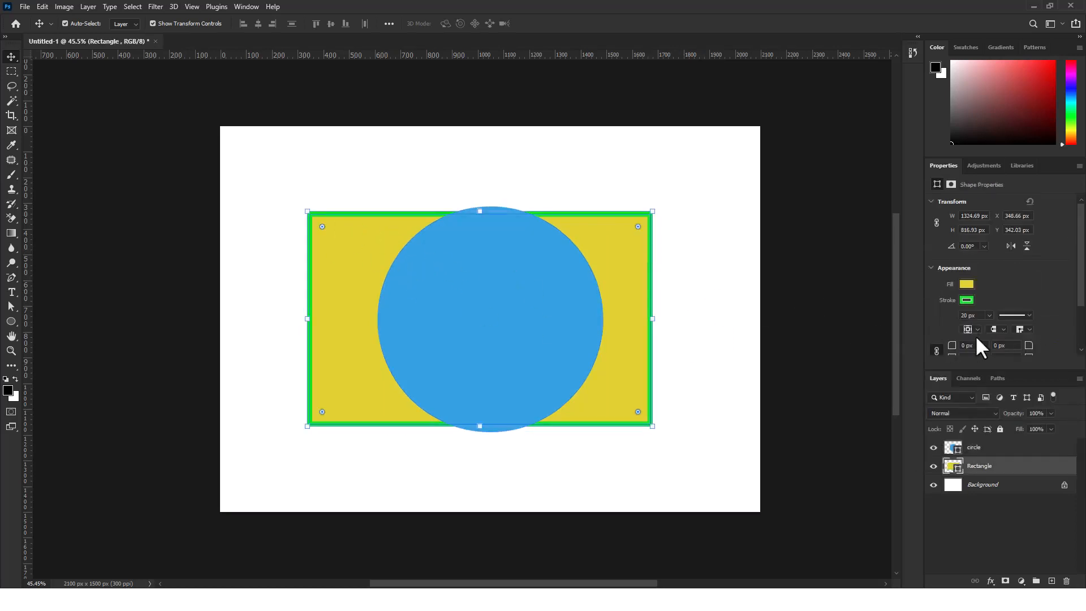
{"action": "left_click", "coordinate": [967, 299]}
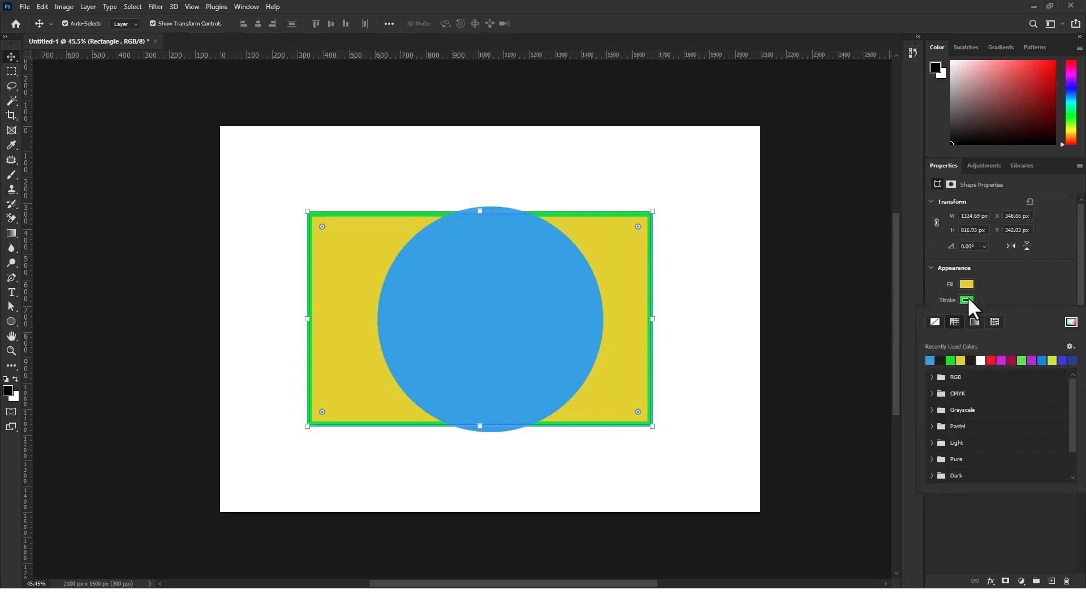
{"action": "left_click", "coordinate": [934, 322]}
{"action": "left_click", "coordinate": [737, 303]}
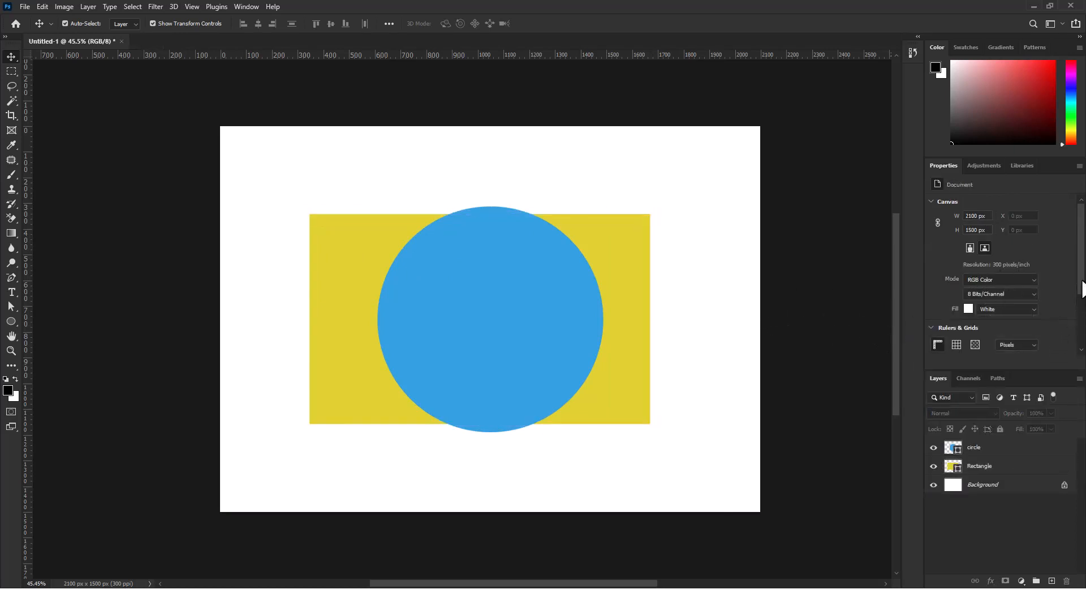
Review the stroke color options of the Rectangle layer and deselect the layer
{"action": "left_click_drag", "start_coordinate": [1082, 289], "coordinate": [1081, 351]}
{"action": "left_click", "coordinate": [1003, 464]}
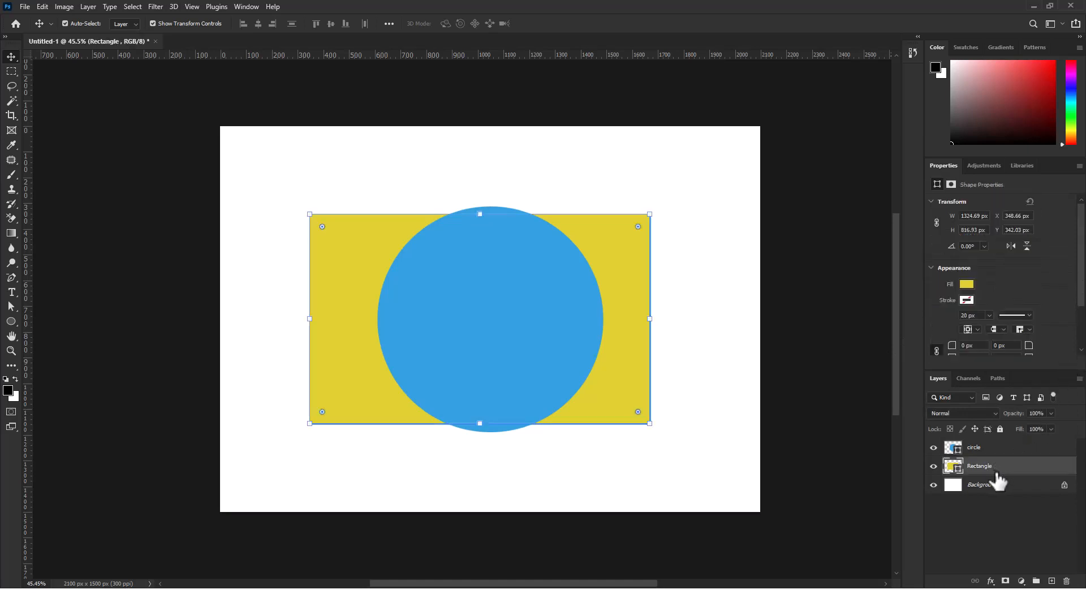
{"action": "left_click", "coordinate": [966, 300]}
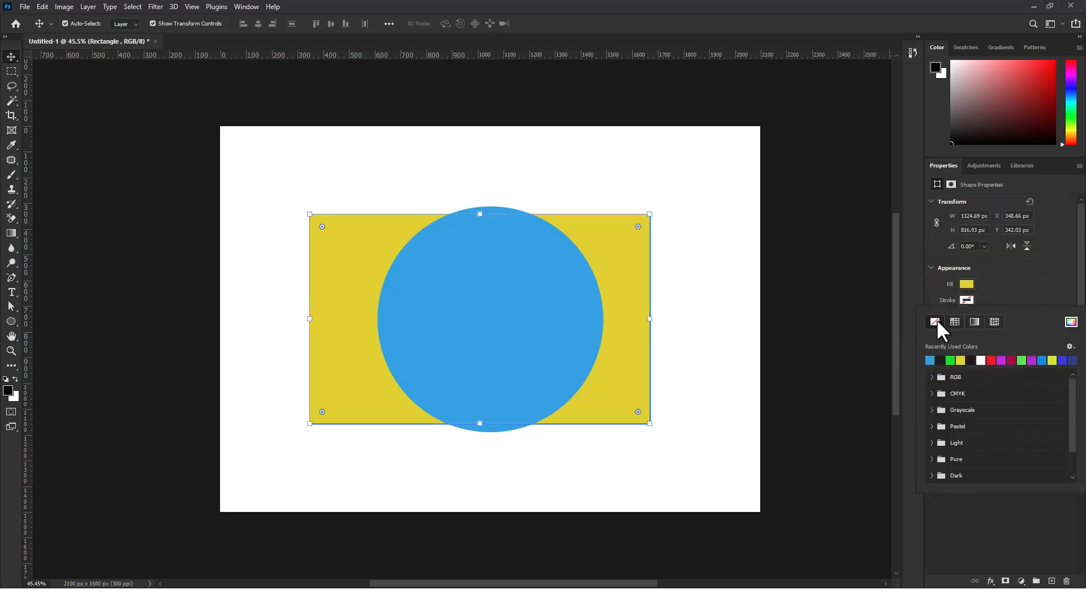
{"action": "left_click", "coordinate": [732, 342]}
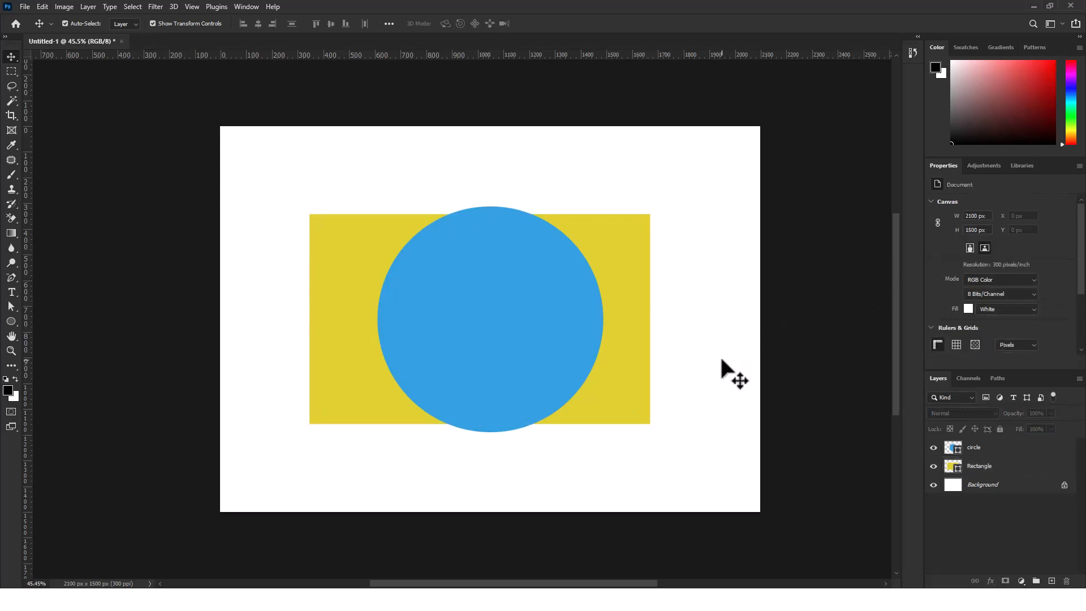
Shift the blue circle slightly left to center it over the yellow rectangle, and deselect it
{"action": "mouse_move", "coordinate": [502, 328]}
{"action": "left_mouse_down"}
{"action": "mouse_move", "coordinate": [483, 321]}
{"action": "mouse_move", "coordinate": [490, 335]}
{"action": "left_mouse_up"}
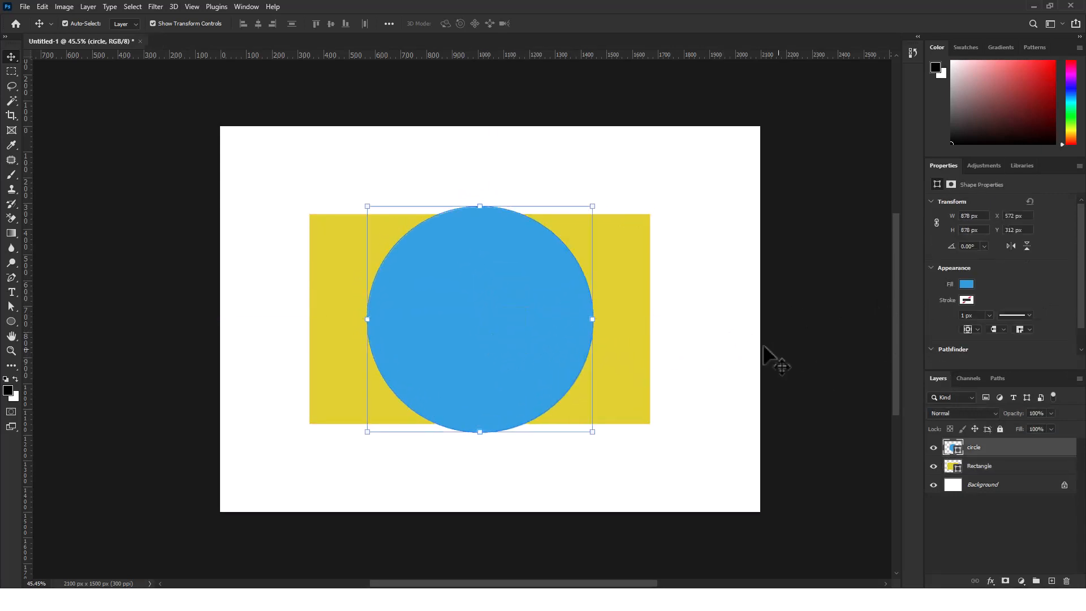
{"action": "left_click", "coordinate": [727, 335]}
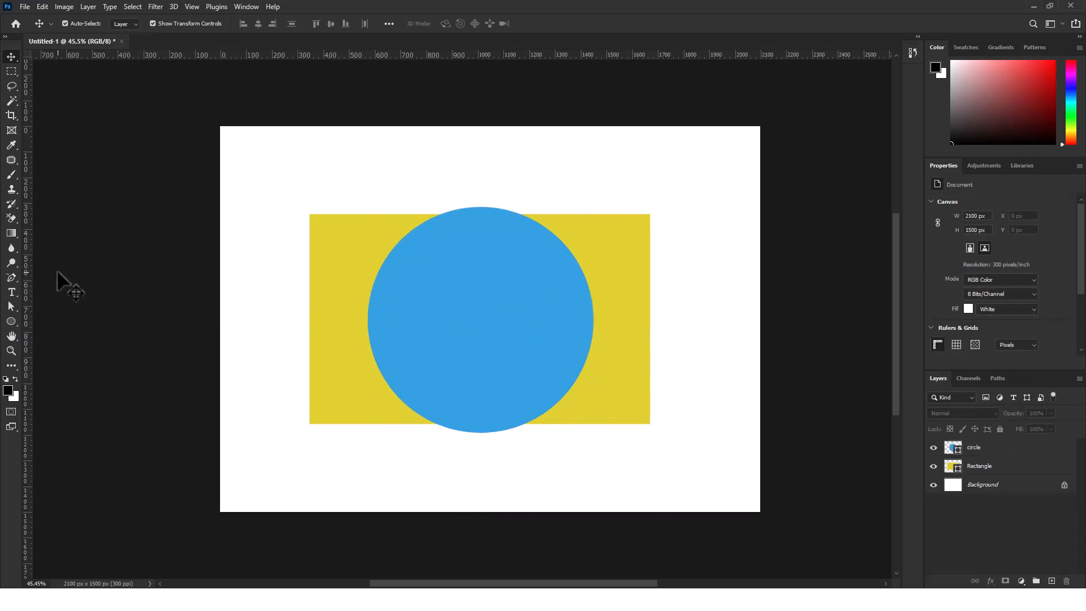
Draw a black triangle about 581 by 505 px over the blue circle with the Triangle tool
{"action": "right_click", "coordinate": [9, 319]}
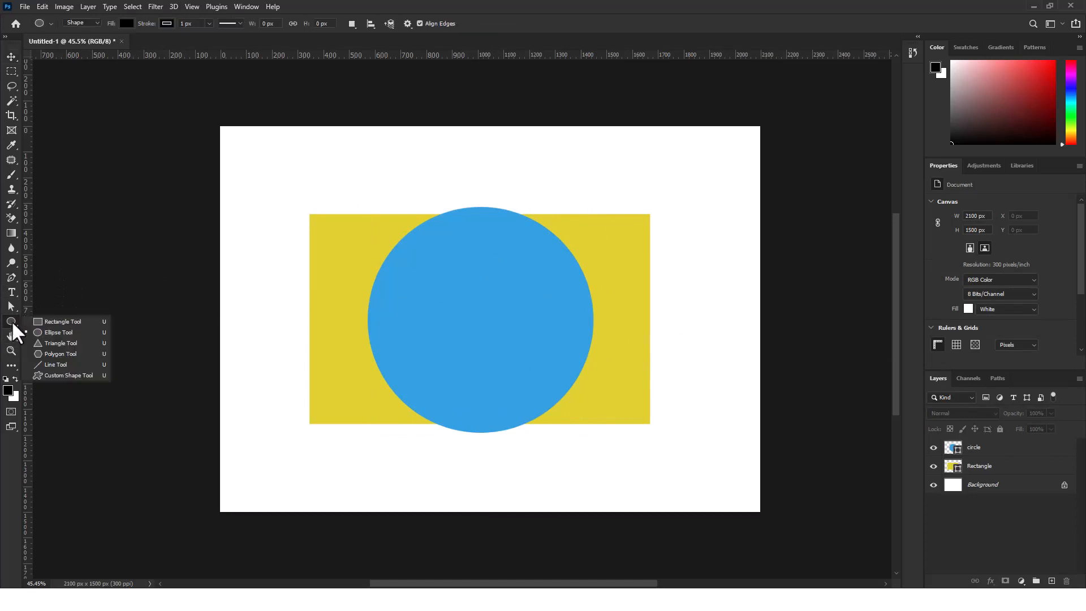
{"action": "left_click", "coordinate": [50, 343]}
{"action": "key", "text": "shift+u"}
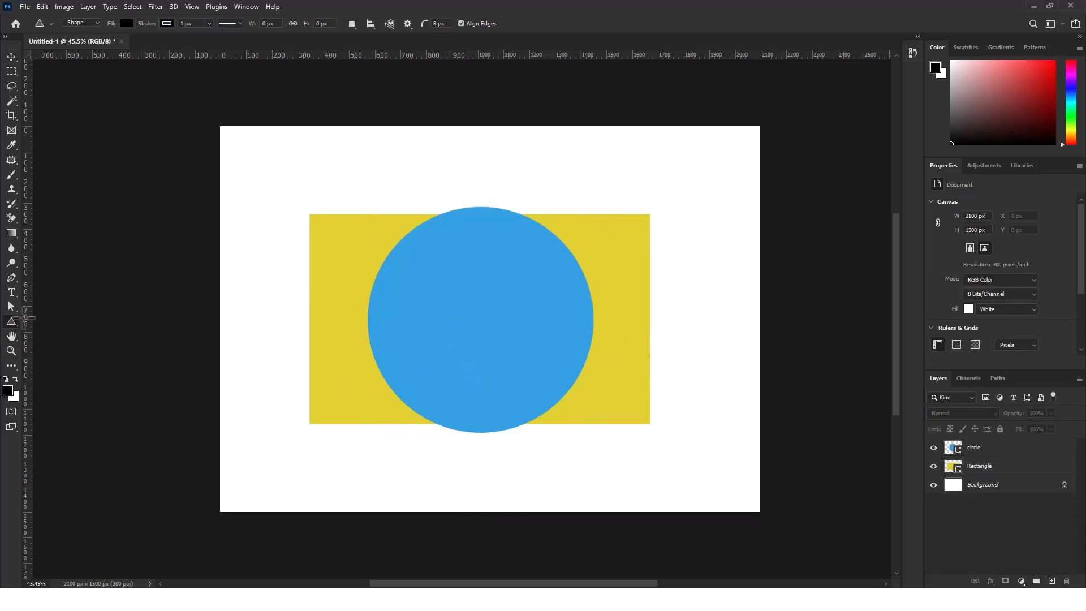
{"action": "right_click", "coordinate": [4, 319]}
{"action": "left_click", "coordinate": [71, 344]}
{"action": "left_click_drag", "start_coordinate": [454, 257], "coordinate": [622, 429]}
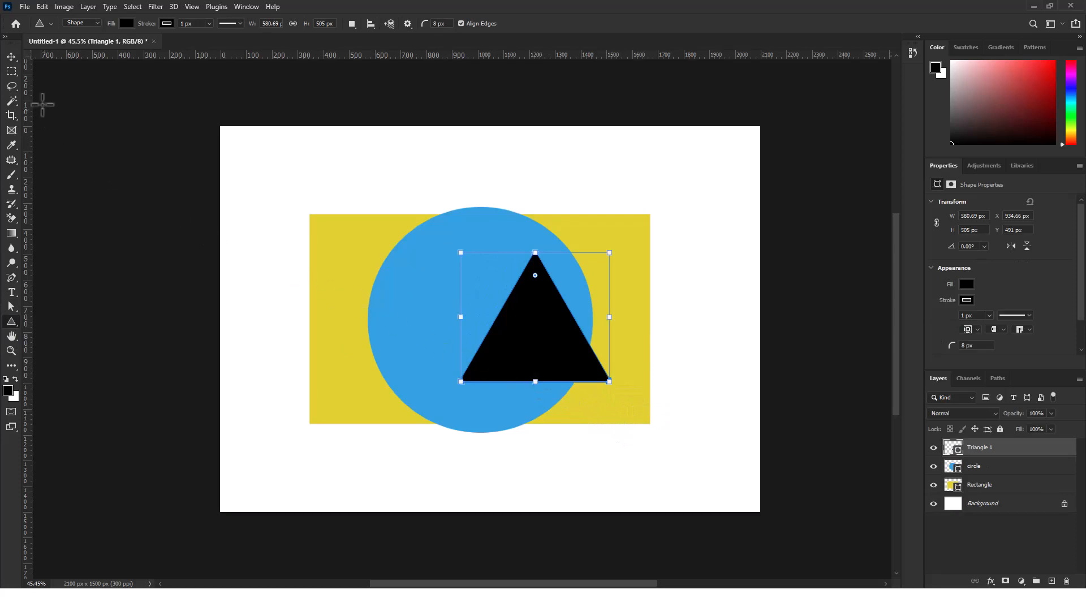
Move the black triangle up and left so it sits inside the blue circle, and deselect it
{"action": "left_click", "coordinate": [17, 59]}
{"action": "left_click_drag", "start_coordinate": [515, 306], "coordinate": [470, 290]}
{"action": "left_click", "coordinate": [784, 249]}
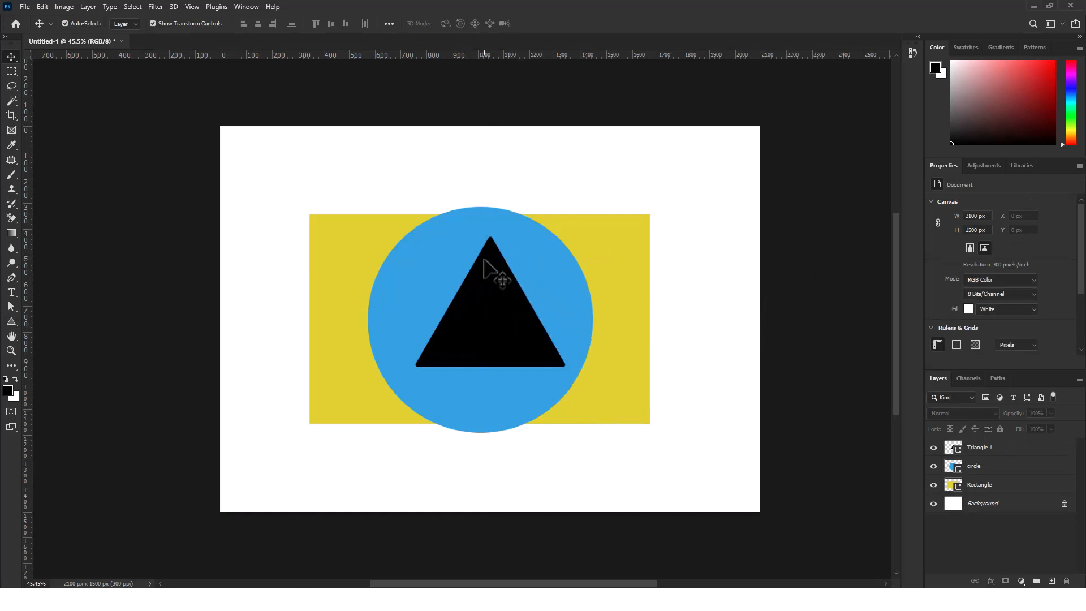
Set the triangle's corner radius to 0 px to make its corners sharp
{"action": "key", "text": "ctrl+plus"}
{"action": "key", "text": "ctrl+plus"}
{"action": "key", "text": "ctrl+plus"}
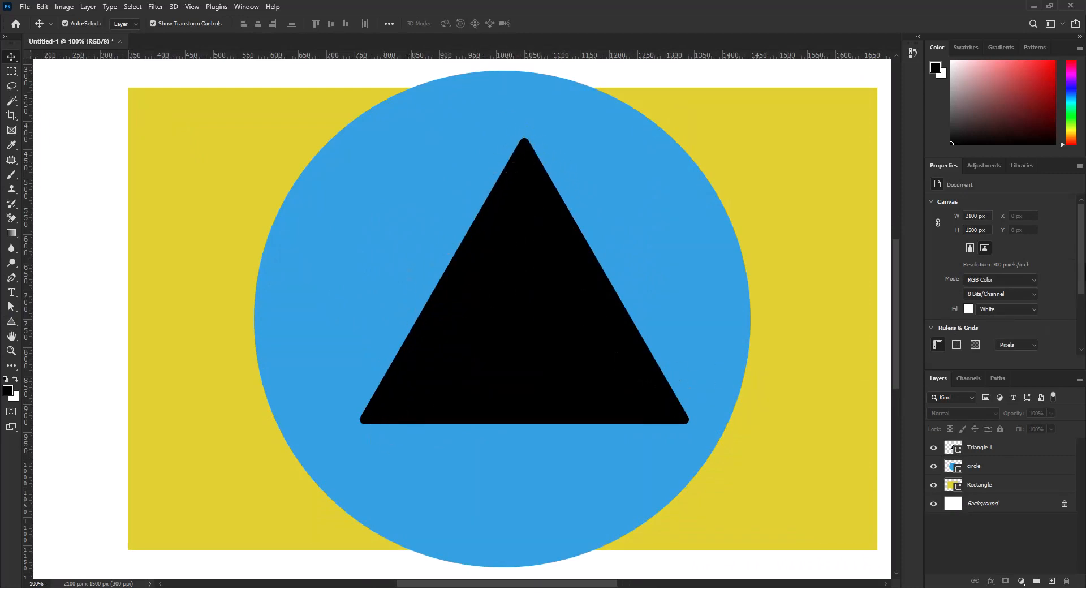
{"action": "scroll", "coordinate": [1079, 323], "scroll_direction": "down", "scroll_amount": 5}
{"action": "scroll", "coordinate": [1079, 322], "scroll_direction": "up", "scroll_amount": 3}
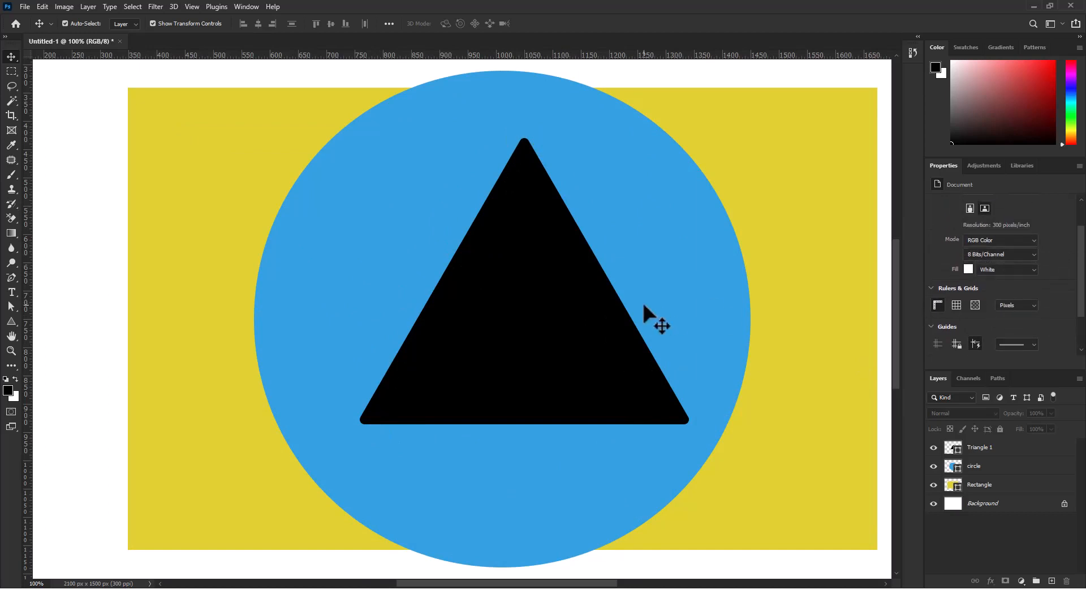
{"action": "left_click", "coordinate": [540, 322]}
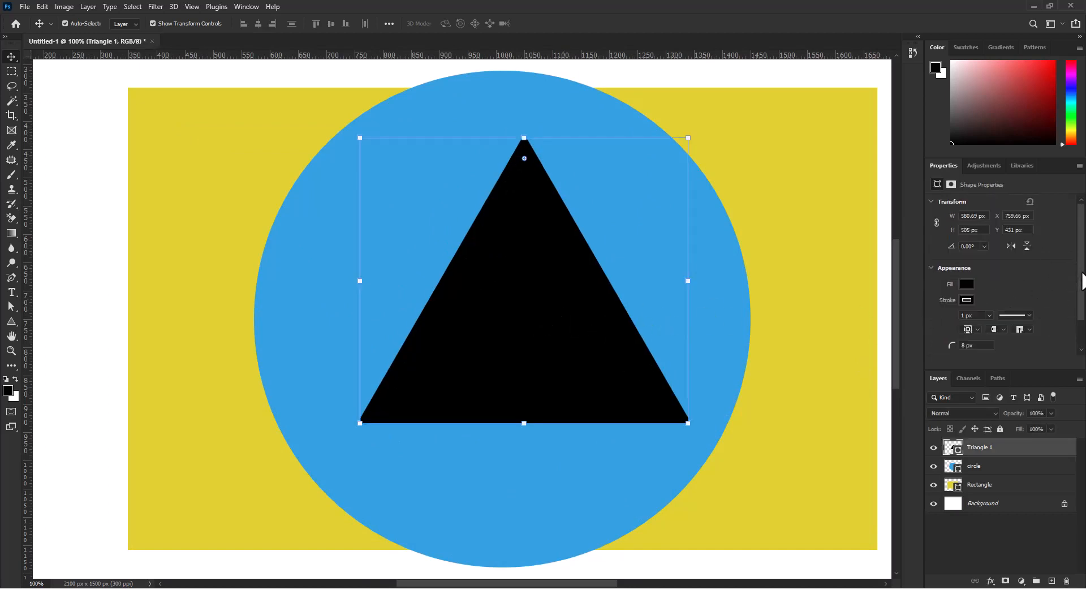
{"action": "scroll", "coordinate": [1082, 294], "scroll_direction": "down", "scroll_amount": 2}
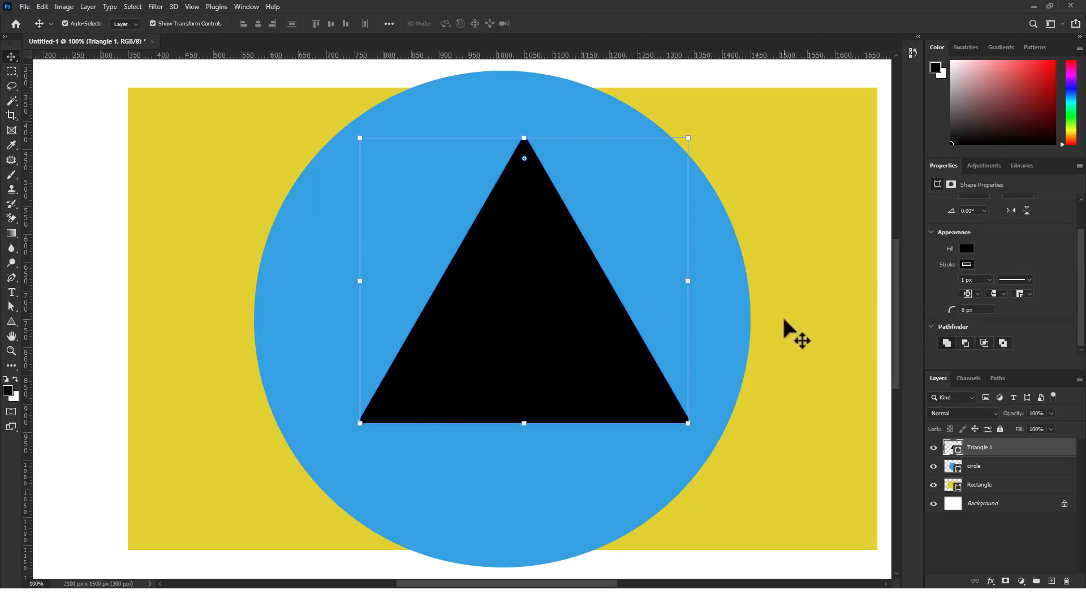
{"action": "left_click", "coordinate": [769, 175]}
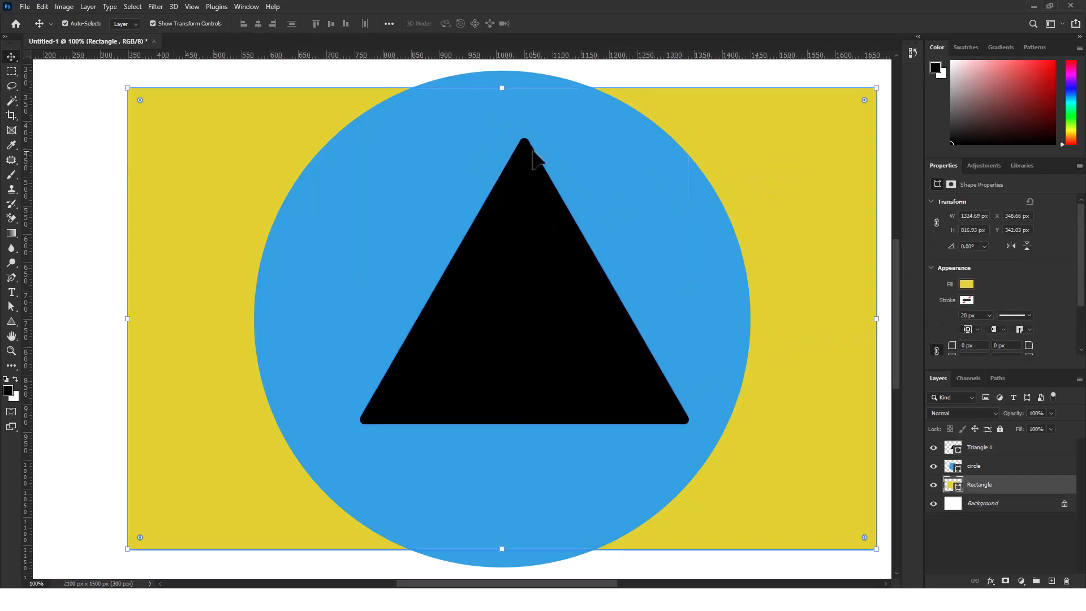
{"action": "left_click", "coordinate": [486, 292]}
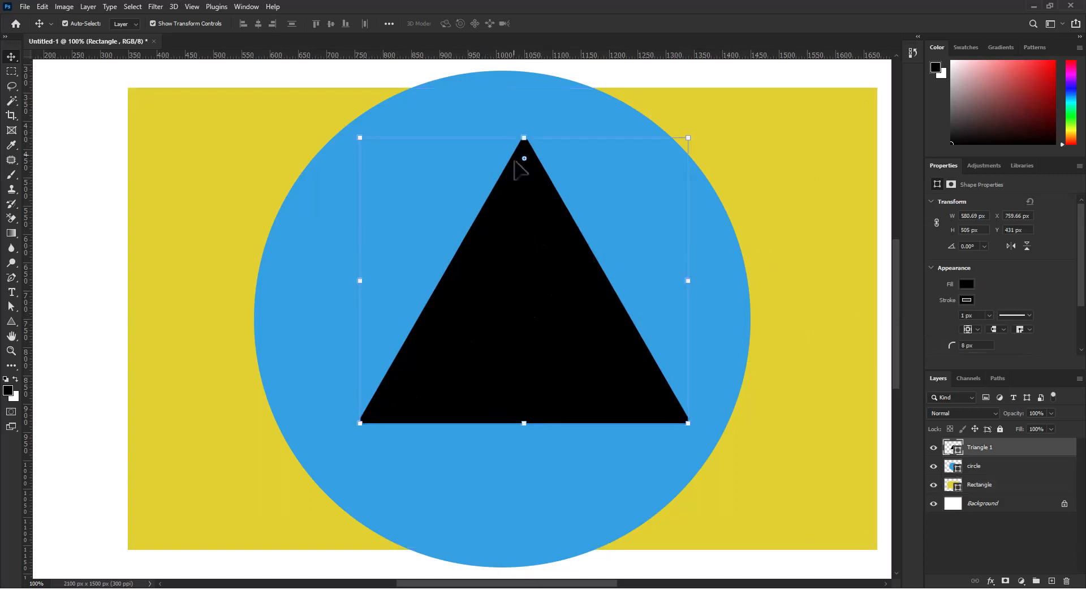
{"action": "left_click", "coordinate": [975, 345]}
{"action": "type", "text": "0"}
{"action": "key", "text": "Return"}
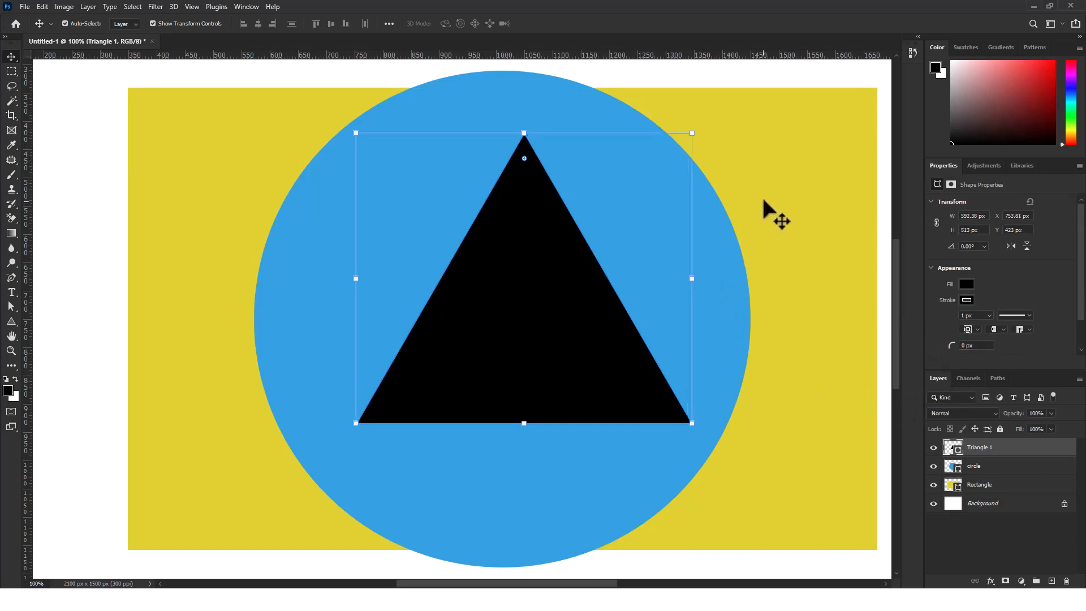
{"action": "left_click", "coordinate": [763, 201]}
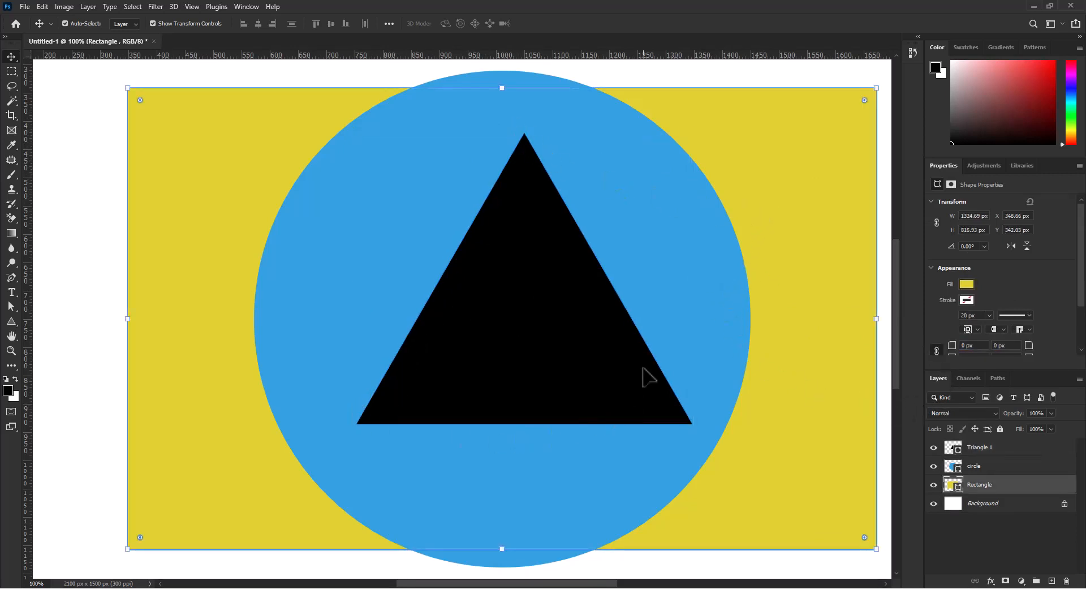
Round the triangle's corners on the canvas to about 106 px, and reduce the radius to about 46 px
{"action": "left_click", "coordinate": [559, 333]}
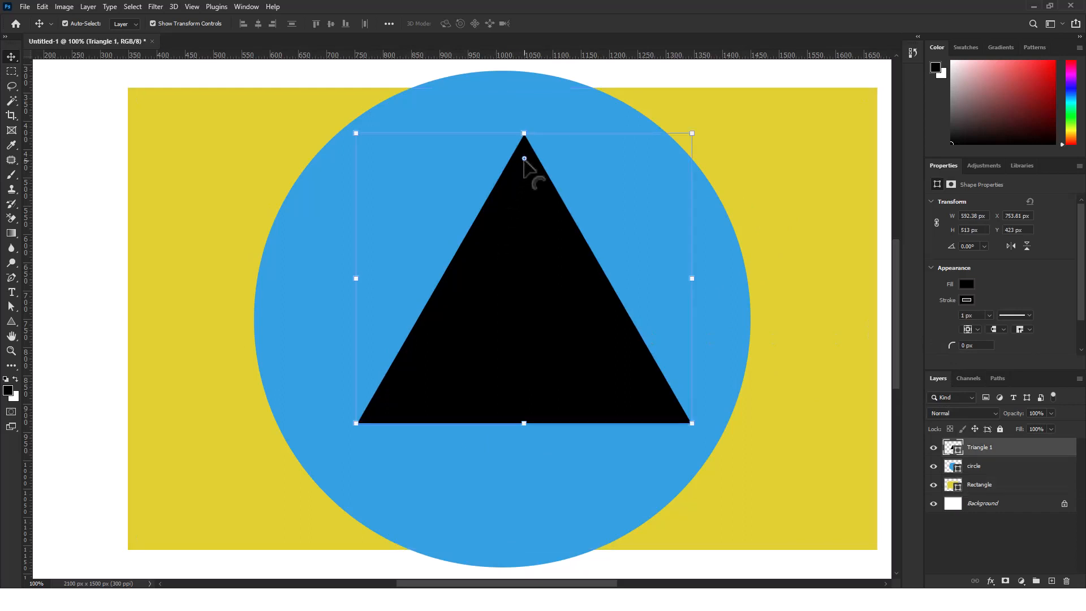
{"action": "left_click_drag", "start_coordinate": [524, 159], "coordinate": [551, 308]}
{"action": "left_click", "coordinate": [812, 282]}
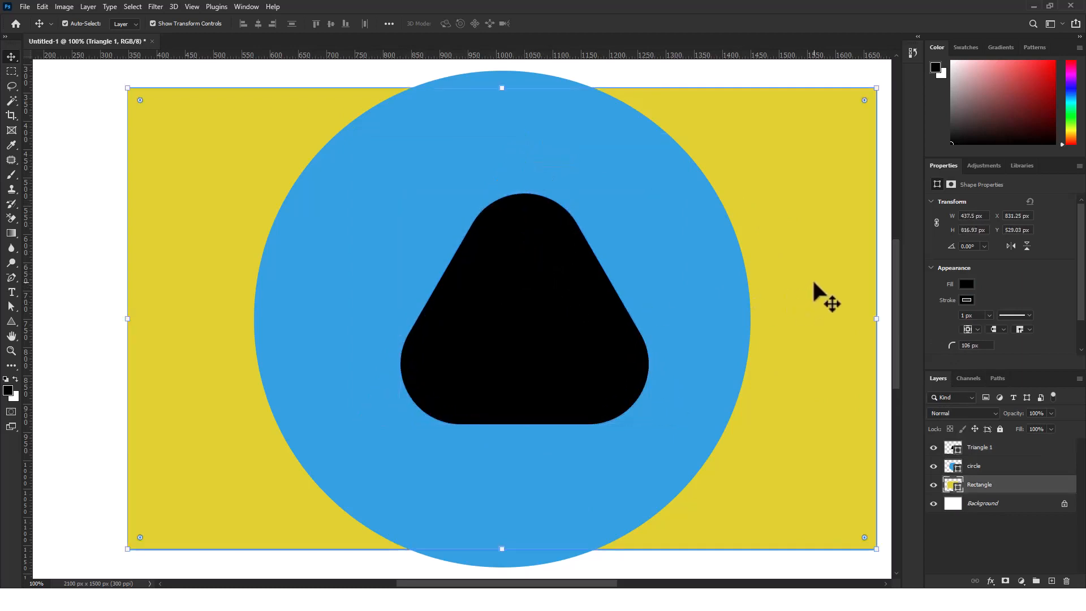
{"action": "left_click", "coordinate": [527, 277]}
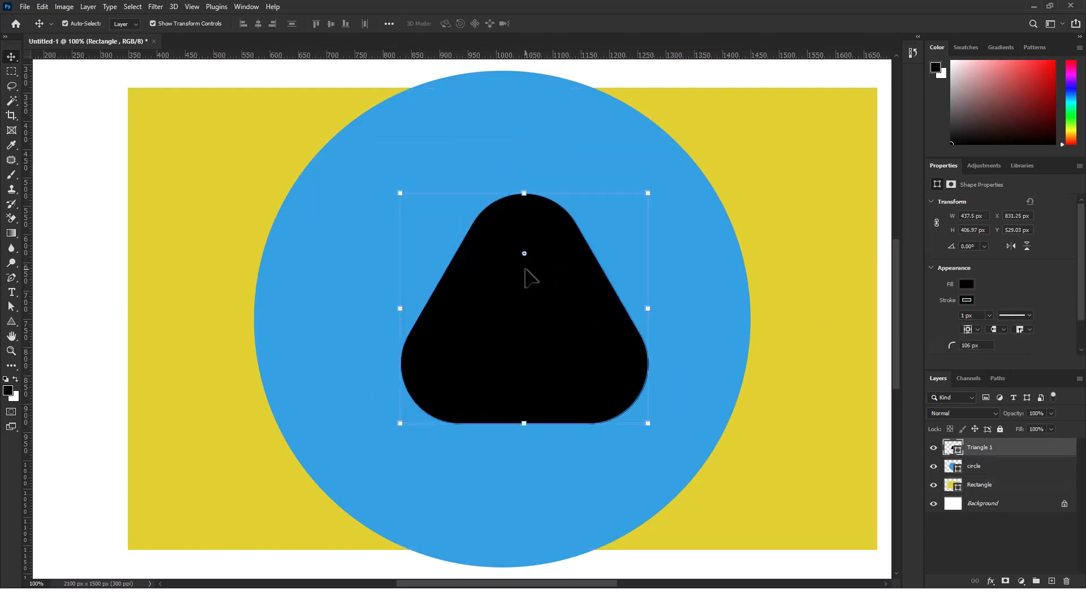
{"action": "left_click_drag", "start_coordinate": [524, 254], "coordinate": [541, 187]}
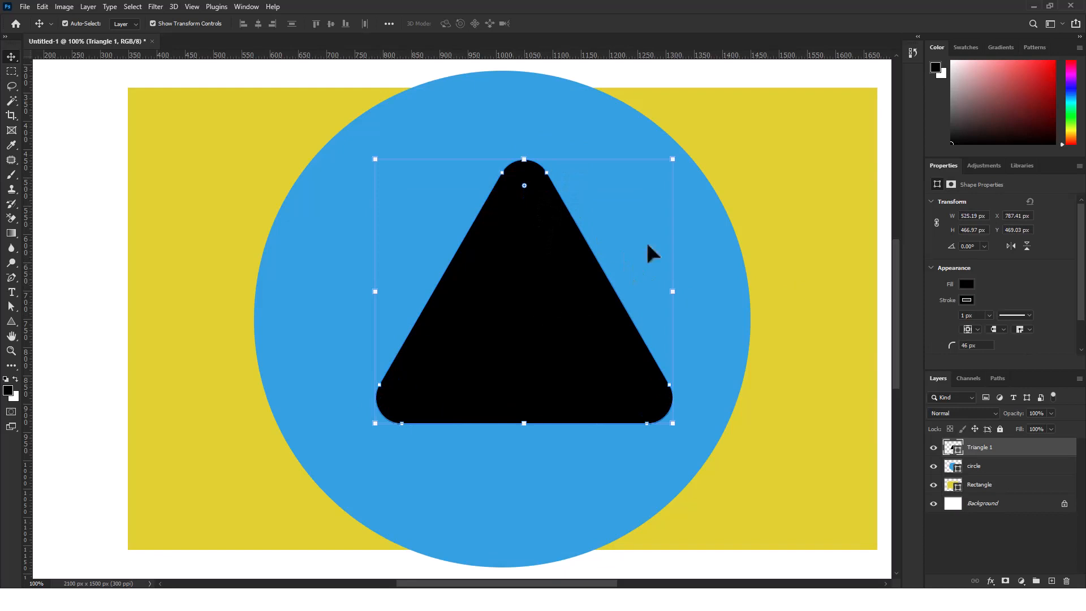
Rotate the triangle 90° clockwise, position it as a play symbol within the blue circle, and deselect it
{"action": "left_click_drag", "start_coordinate": [685, 160], "coordinate": [642, 413]}
{"action": "left_click_drag", "start_coordinate": [508, 320], "coordinate": [522, 334]}
{"action": "key", "text": "Return"}
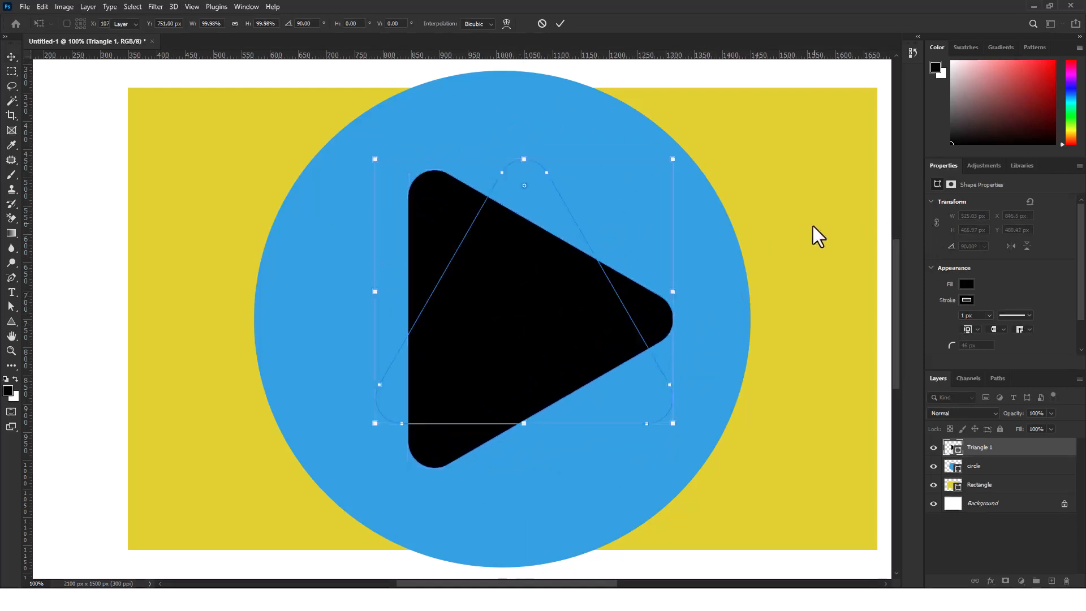
{"action": "key", "text": "ctrl+0"}
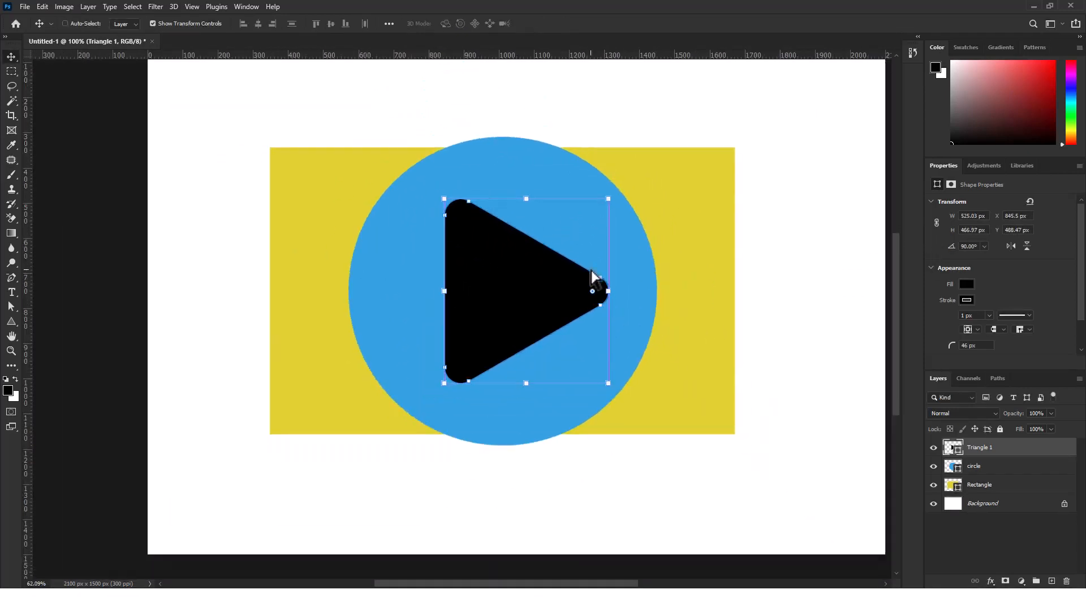
{"action": "left_click", "coordinate": [843, 279], "text": "ctrl"}
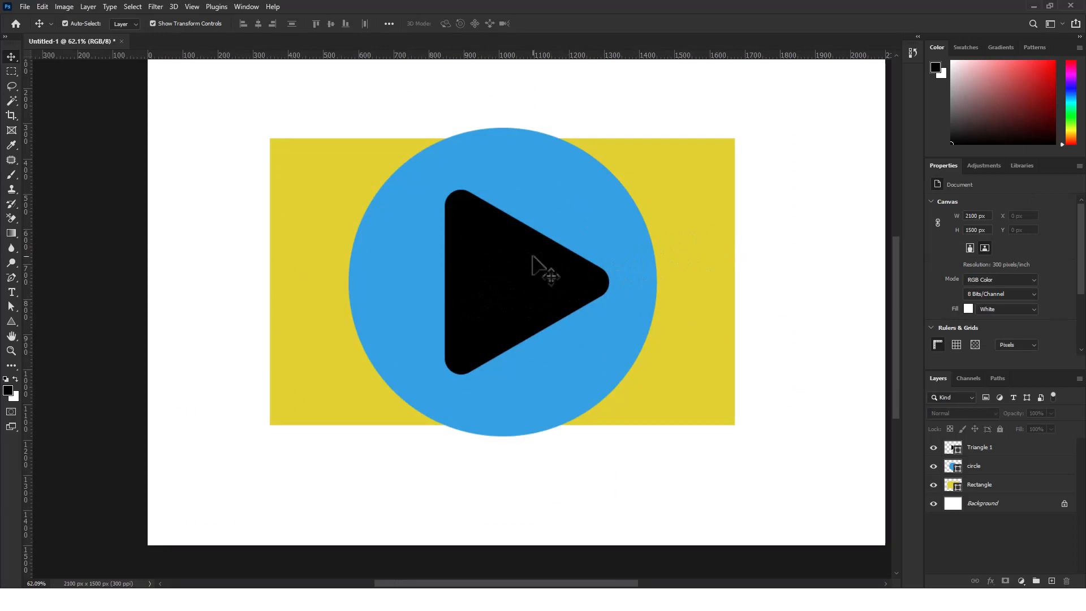
{"action": "left_click", "coordinate": [558, 295]}
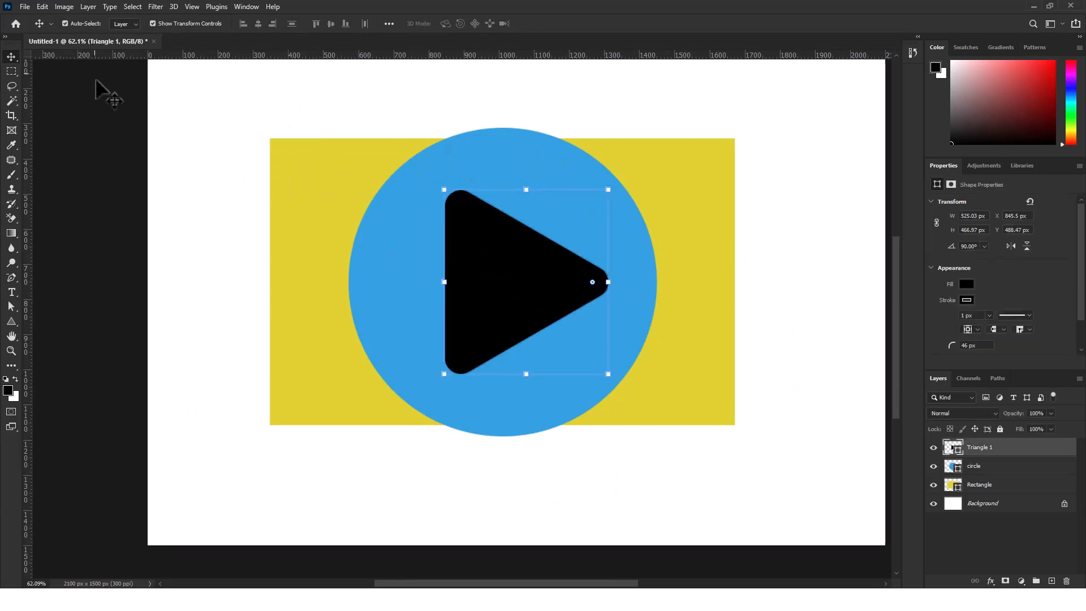
{"action": "left_click", "coordinate": [761, 170]}
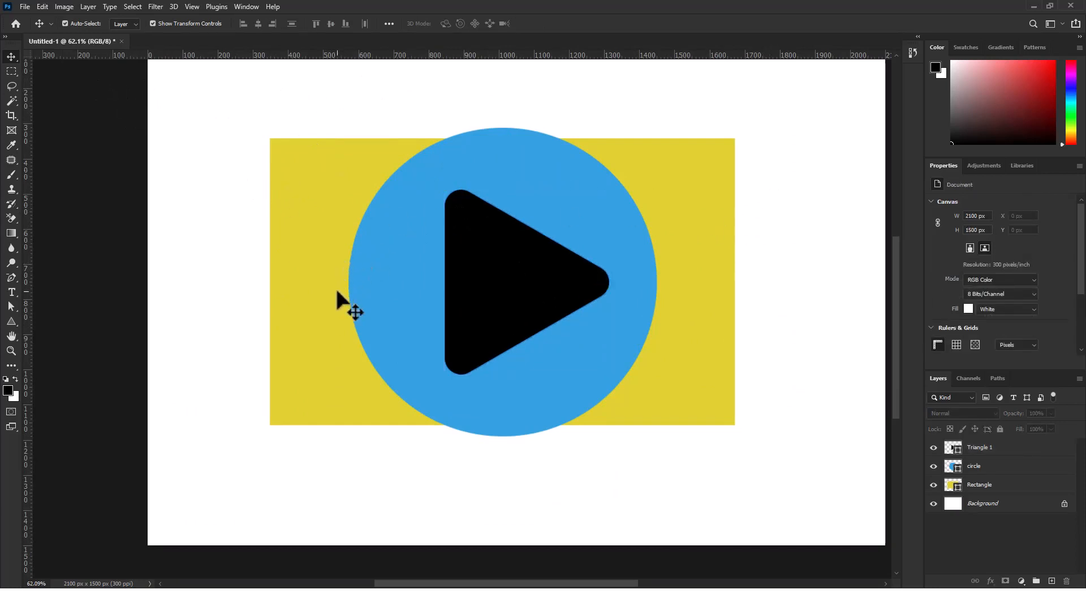
{"action": "scroll", "coordinate": [335, 286], "scroll_direction": "up", "scroll_amount": 1}
{"action": "scroll", "coordinate": [344, 289], "scroll_direction": "right", "scroll_amount": 1}
{"action": "scroll", "coordinate": [344, 290], "scroll_direction": "down", "scroll_amount": 1}
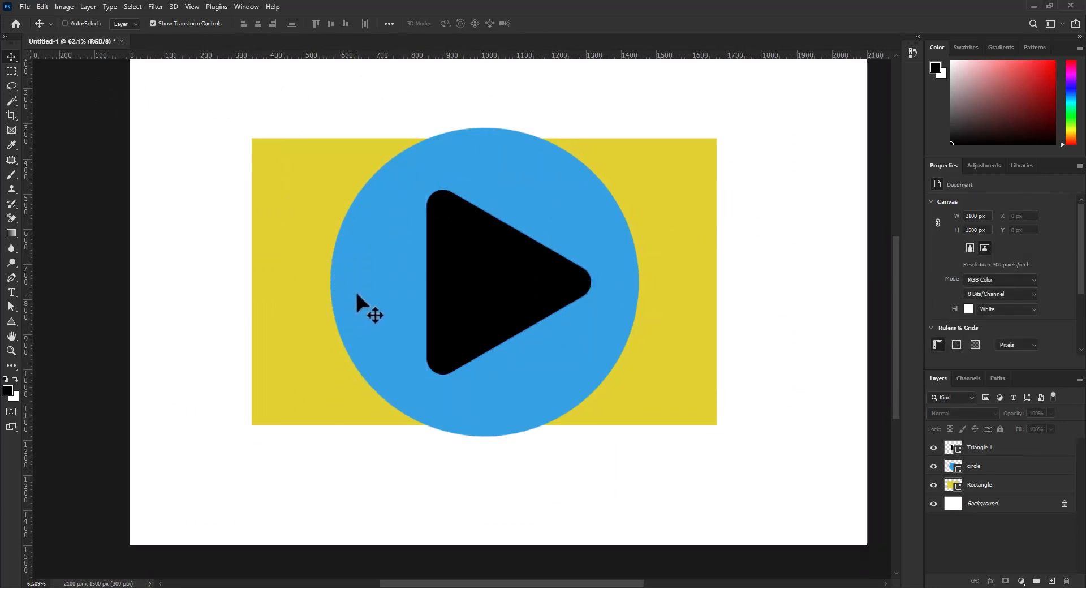
{"action": "scroll", "coordinate": [357, 294], "scroll_direction": "right", "scroll_amount": 1}
{"action": "scroll", "coordinate": [445, 315], "scroll_direction": "down", "scroll_amount": 3}
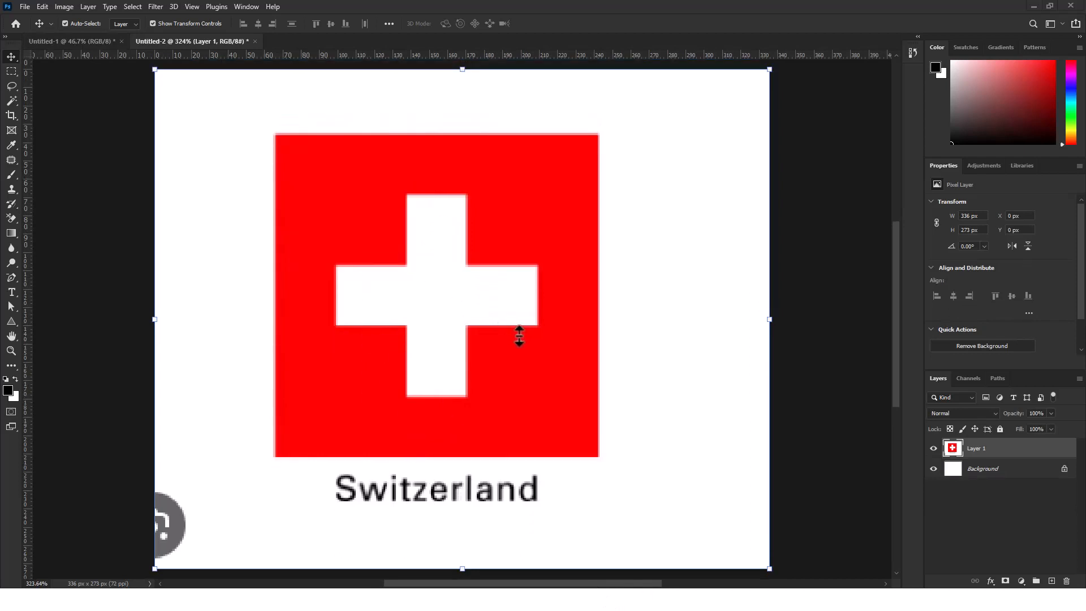
Examine the shapes that make up the Swiss flag reference image in the Untitled-2 document
{"action": "scroll", "coordinate": [512, 335], "scroll_direction": "down", "scroll_amount": 1}
{"action": "scroll", "coordinate": [511, 335], "scroll_direction": "right", "scroll_amount": 1}
{"action": "scroll", "coordinate": [509, 335], "scroll_direction": "down", "scroll_amount": 1}
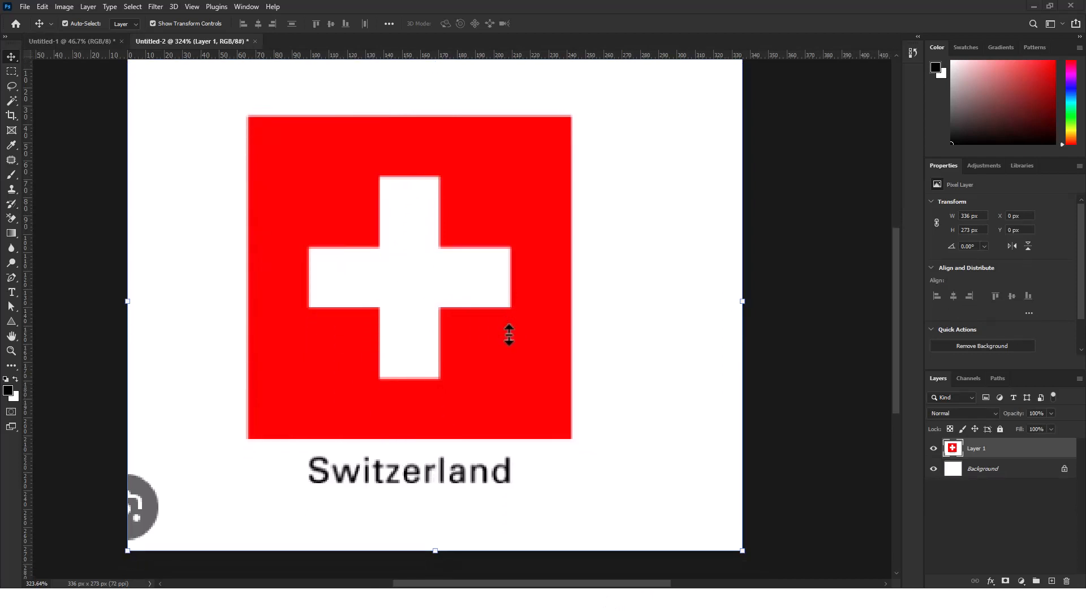
{"action": "scroll", "coordinate": [509, 335], "scroll_direction": "down", "scroll_amount": 1}
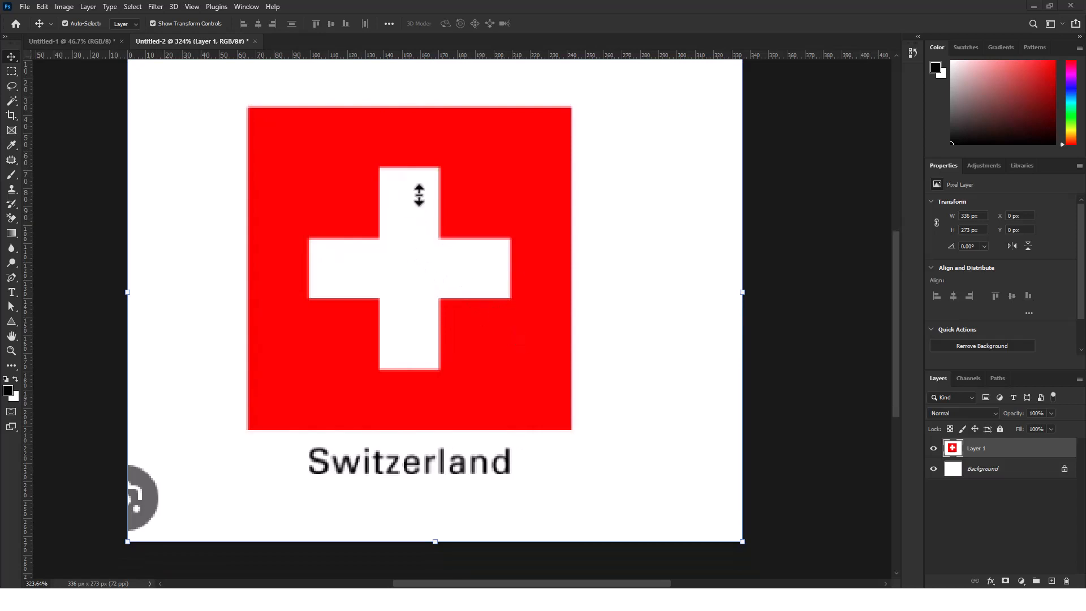
Delete the triangle, circle and rectangle layers together from the Untitled-1 document
{"action": "left_click", "coordinate": [46, 41]}
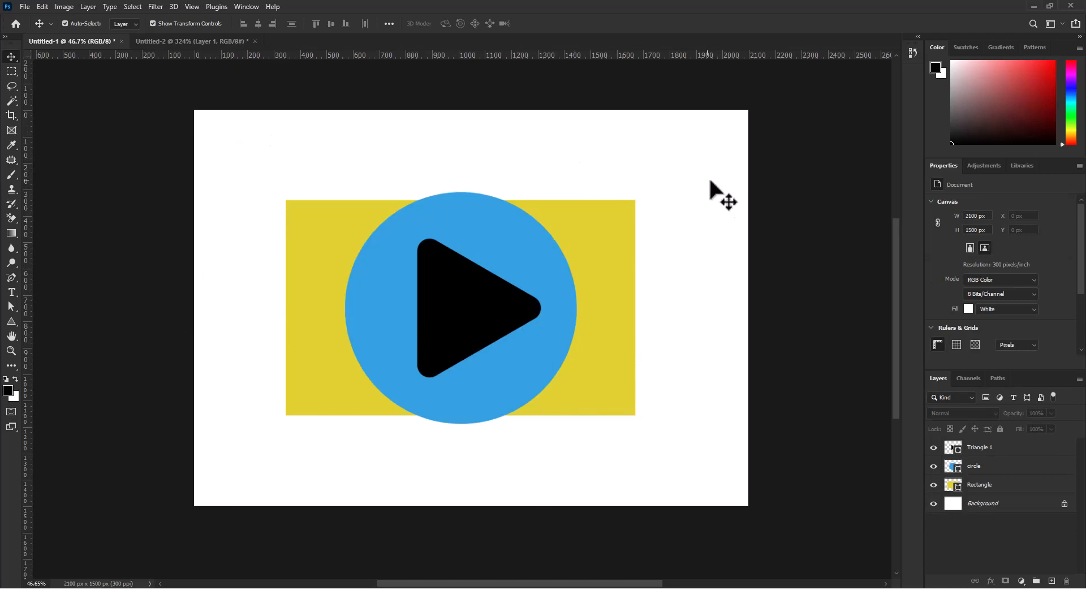
{"action": "left_click_drag", "start_coordinate": [210, 145], "coordinate": [741, 484]}
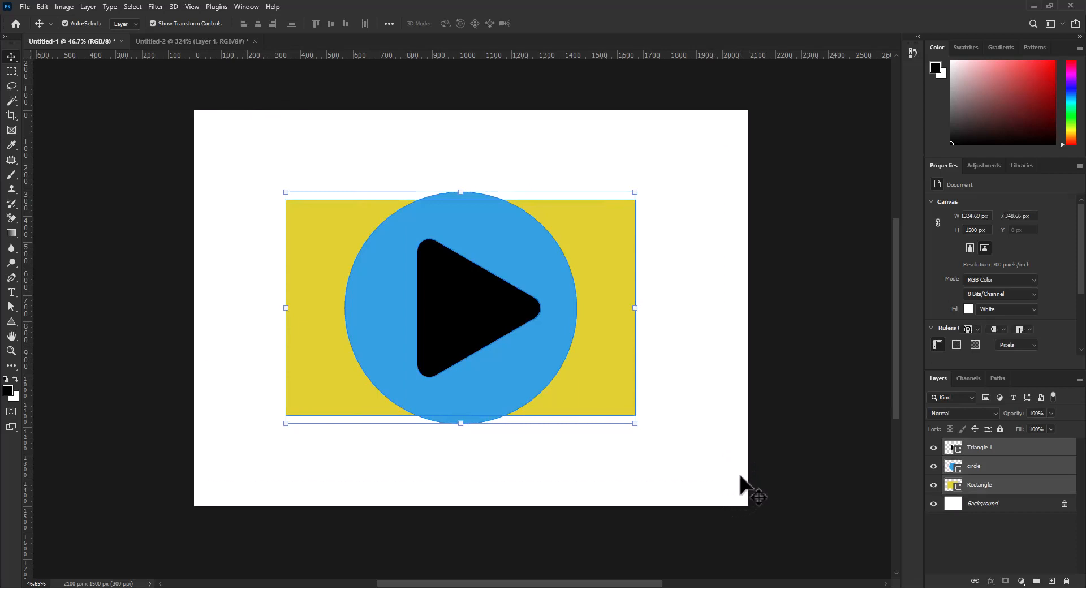
{"action": "key", "text": "Delete"}
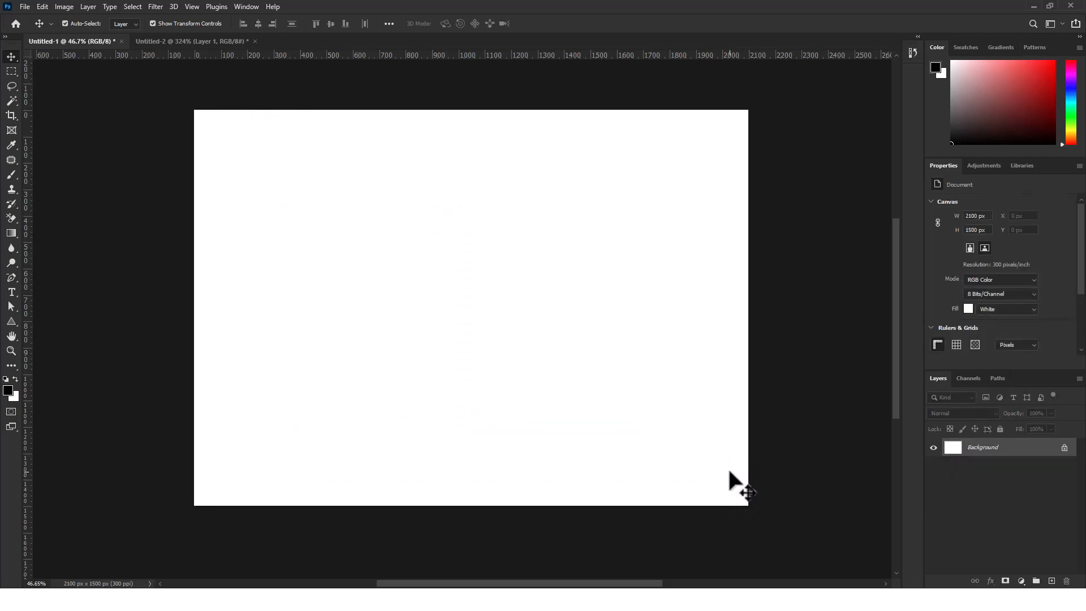
Review the Swiss flag reference in Untitled-2 again and return to the empty Untitled-1 canvas
{"action": "left_click", "coordinate": [167, 42]}
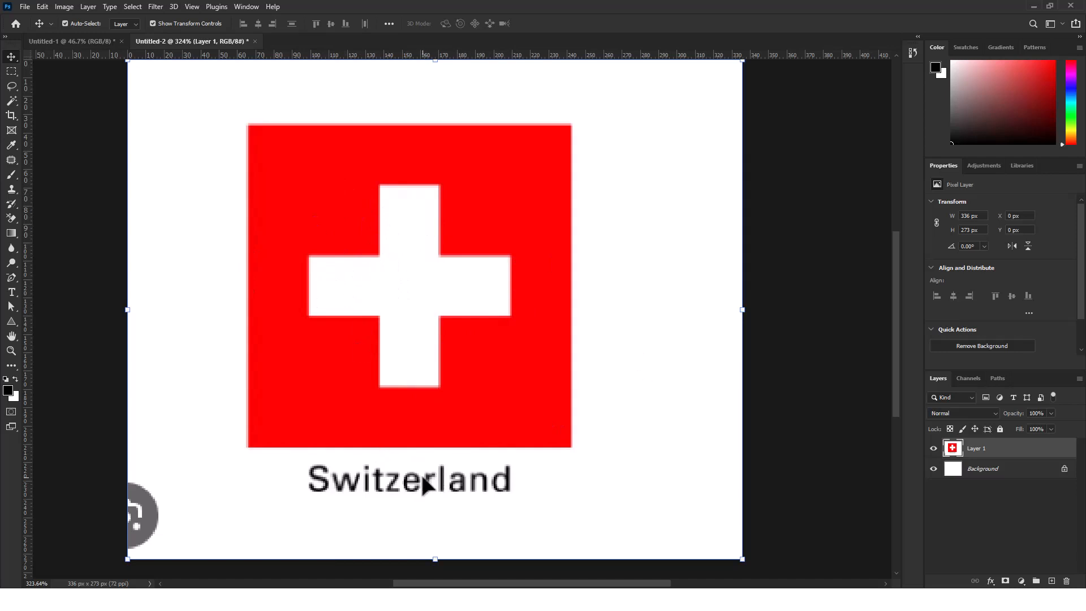
{"action": "left_click", "coordinate": [93, 41]}
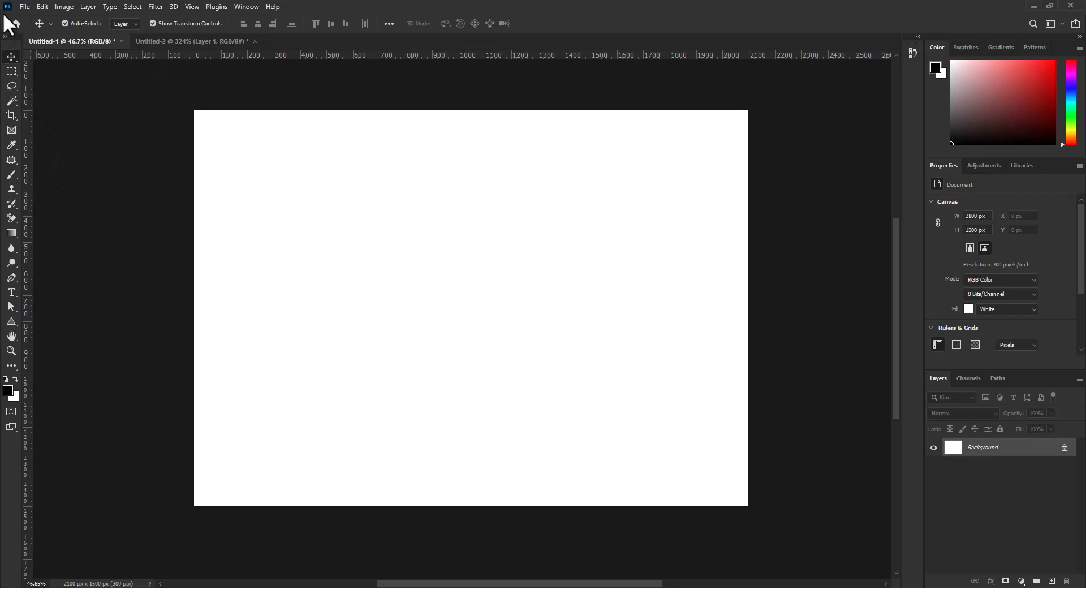
{"action": "left_click", "coordinate": [44, 2]}
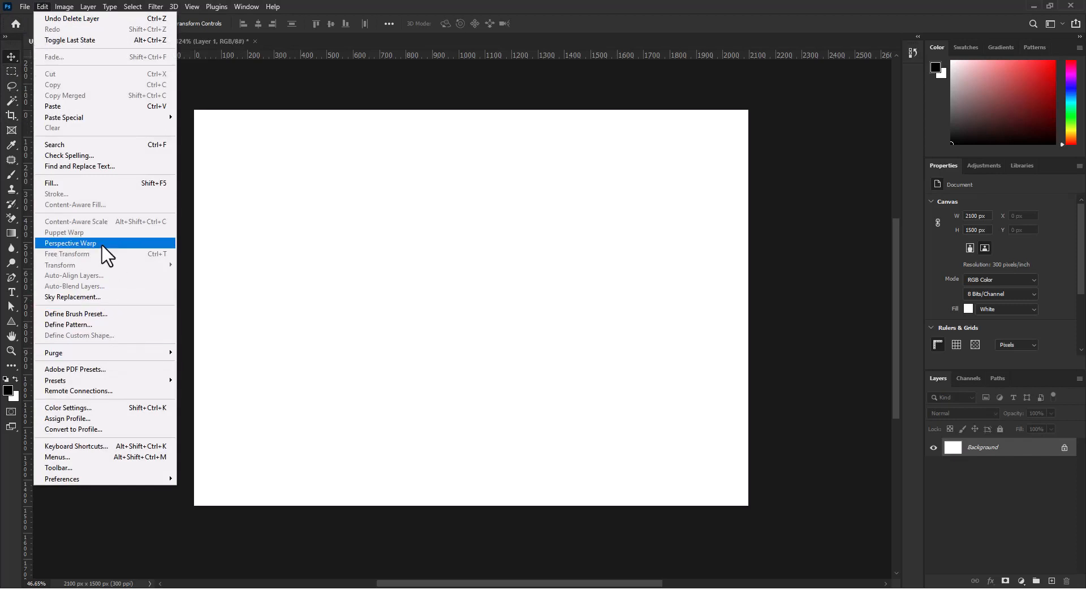
{"action": "left_click", "coordinate": [467, 337]}
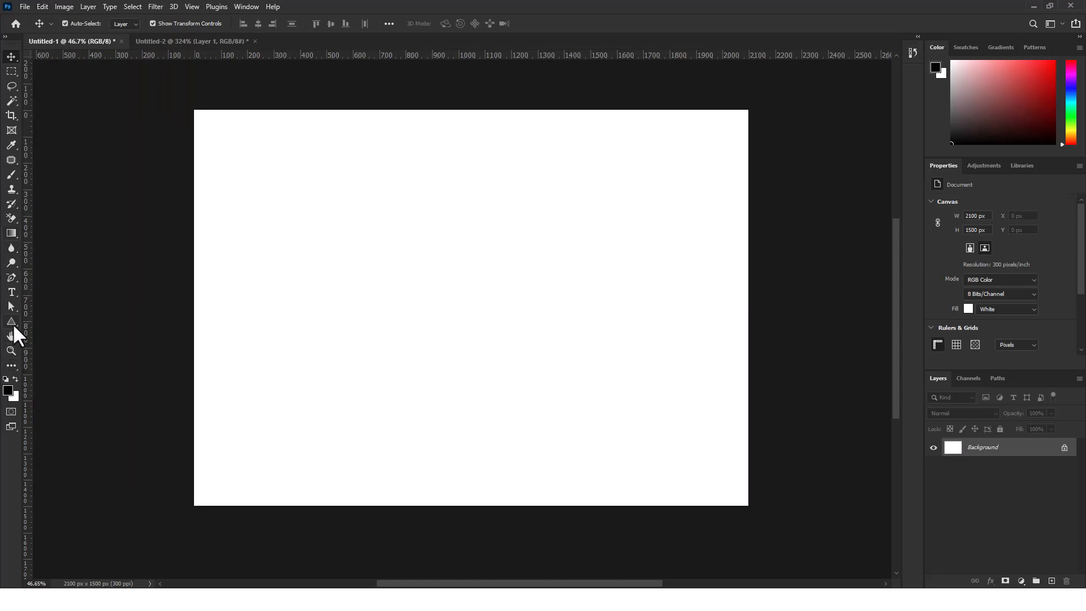
Draw a black square about 634 by 634 px near the canvas center with the Rectangle tool
{"action": "left_click", "coordinate": [13, 324]}
{"action": "left_click", "coordinate": [30, 319]}
{"action": "left_click_drag", "start_coordinate": [409, 236], "coordinate": [622, 403]}
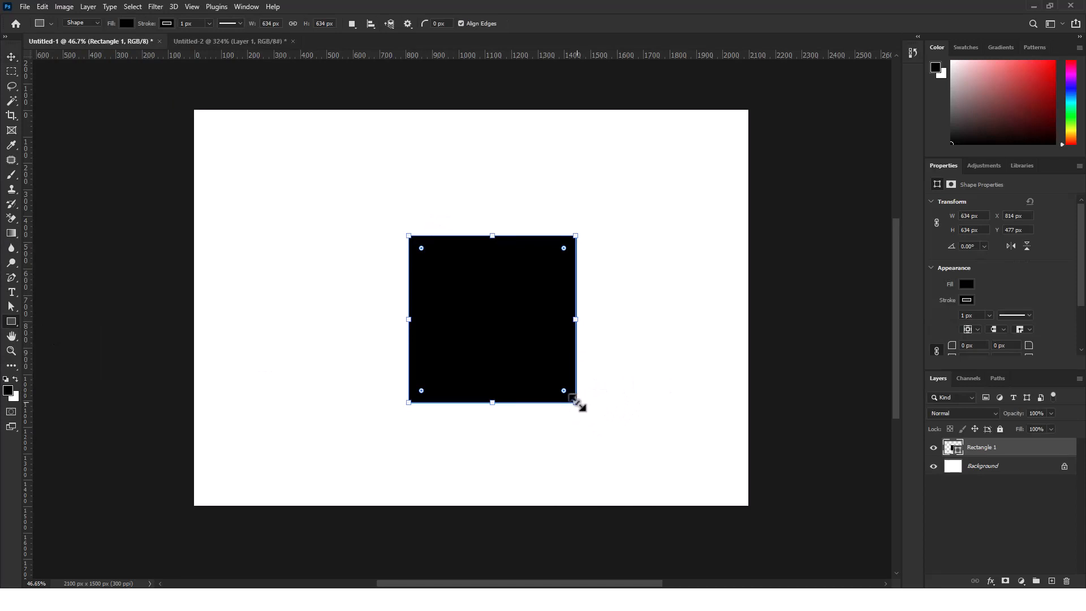
Shrink the black square to about 578 by 578 px and check the Use Legacy Free Transform option in the General preferences
{"action": "mouse_move", "coordinate": [577, 403]}
{"action": "left_mouse_down"}
{"action": "mouse_move", "coordinate": [493, 297]}
{"action": "mouse_move", "coordinate": [591, 429]}
{"action": "mouse_move", "coordinate": [509, 332]}
{"action": "mouse_move", "coordinate": [622, 440]}
{"action": "mouse_move", "coordinate": [602, 391]}
{"action": "mouse_move", "coordinate": [624, 429]}
{"action": "mouse_move", "coordinate": [505, 342]}
{"action": "mouse_move", "coordinate": [563, 398]}
{"action": "left_mouse_up"}
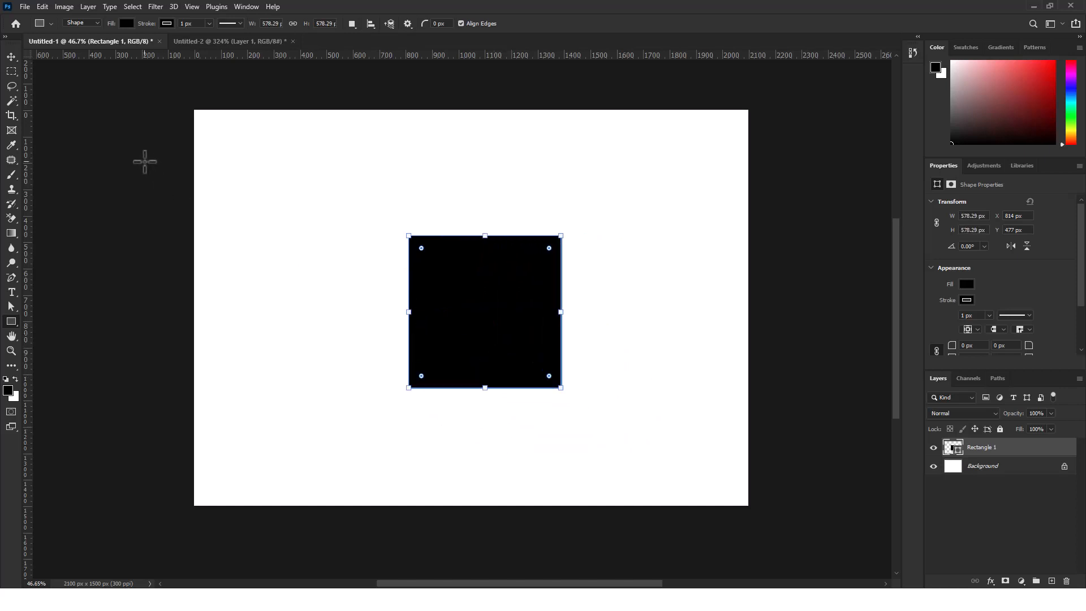
{"action": "left_click", "coordinate": [43, 7]}
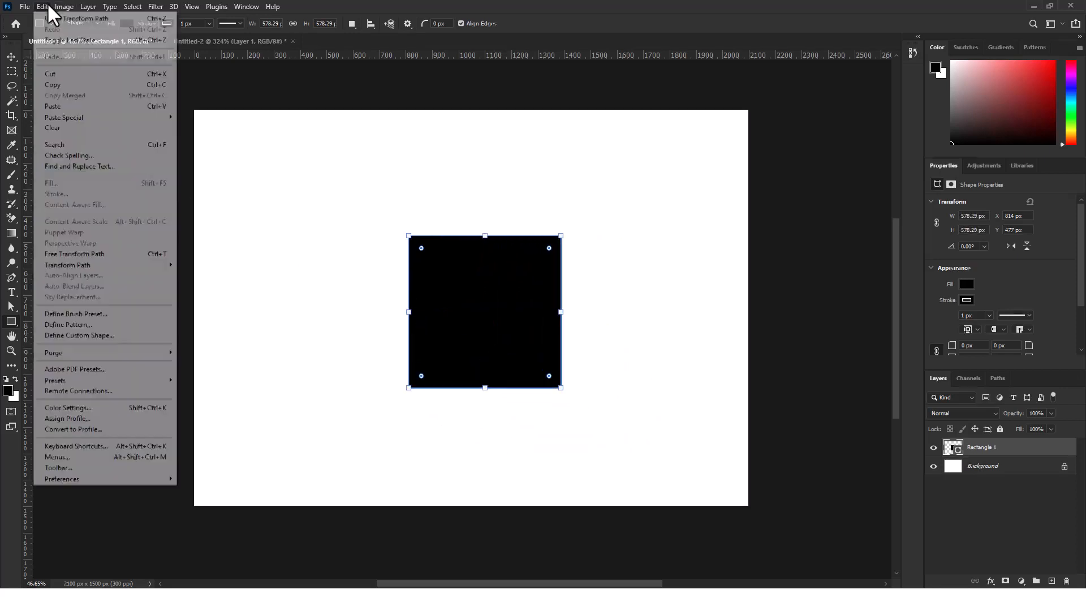
{"action": "mouse_move", "coordinate": [121, 476]}
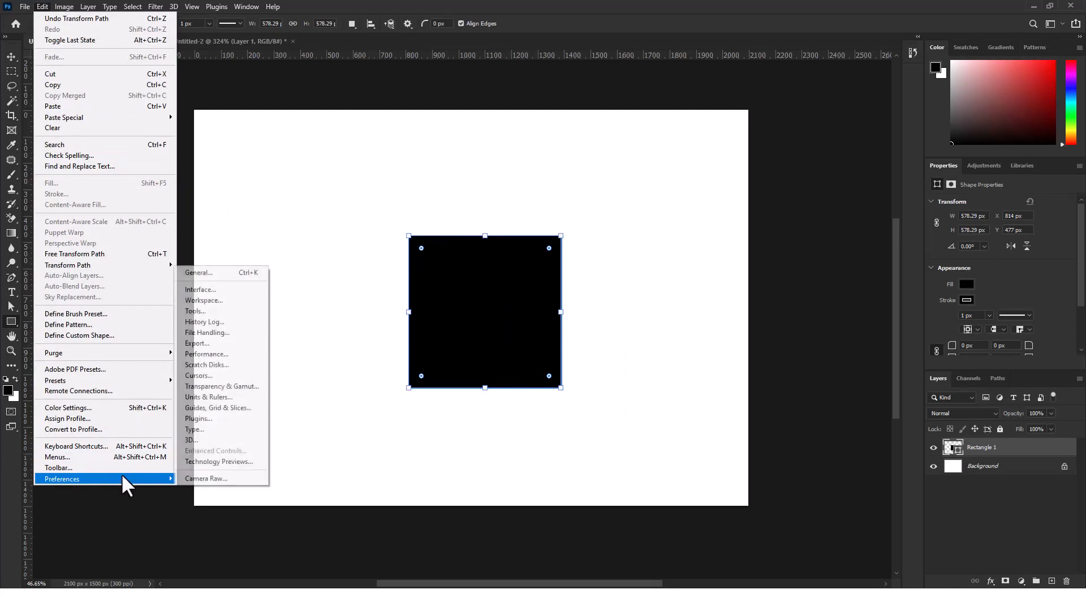
{"action": "left_click", "coordinate": [196, 273]}
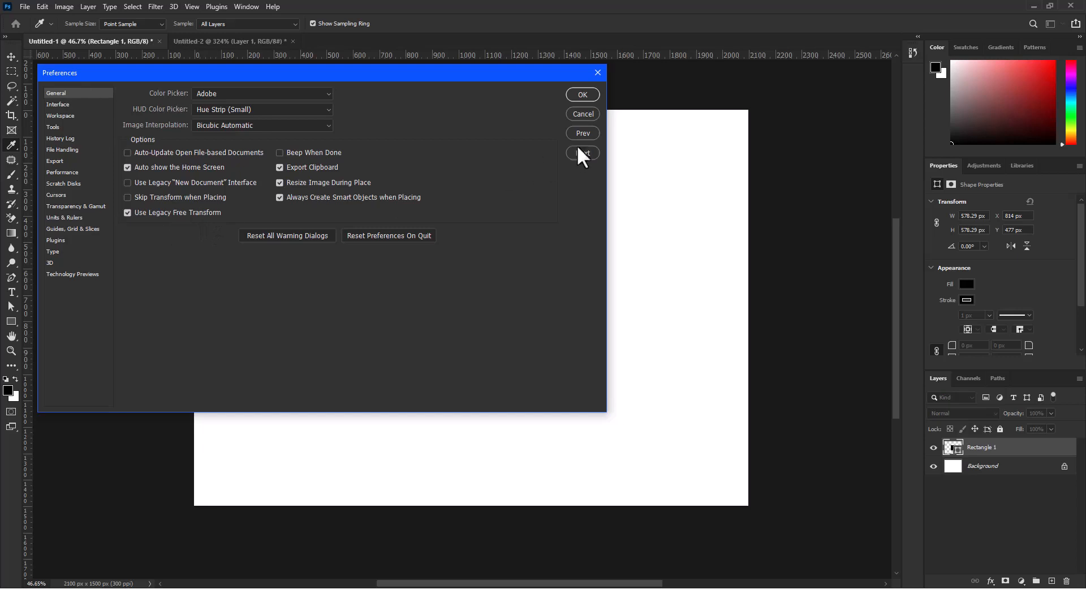
{"action": "left_click", "coordinate": [590, 94]}
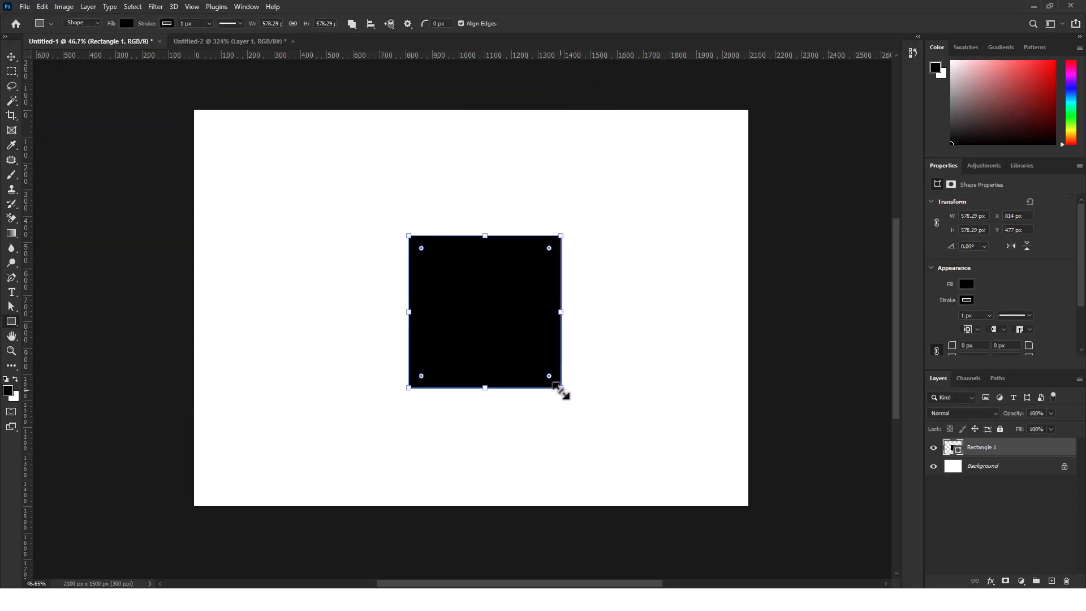
Shrink the black square to about 266 by 266 px and delete it from the canvas
{"action": "left_click_drag", "start_coordinate": [561, 389], "coordinate": [479, 305]}
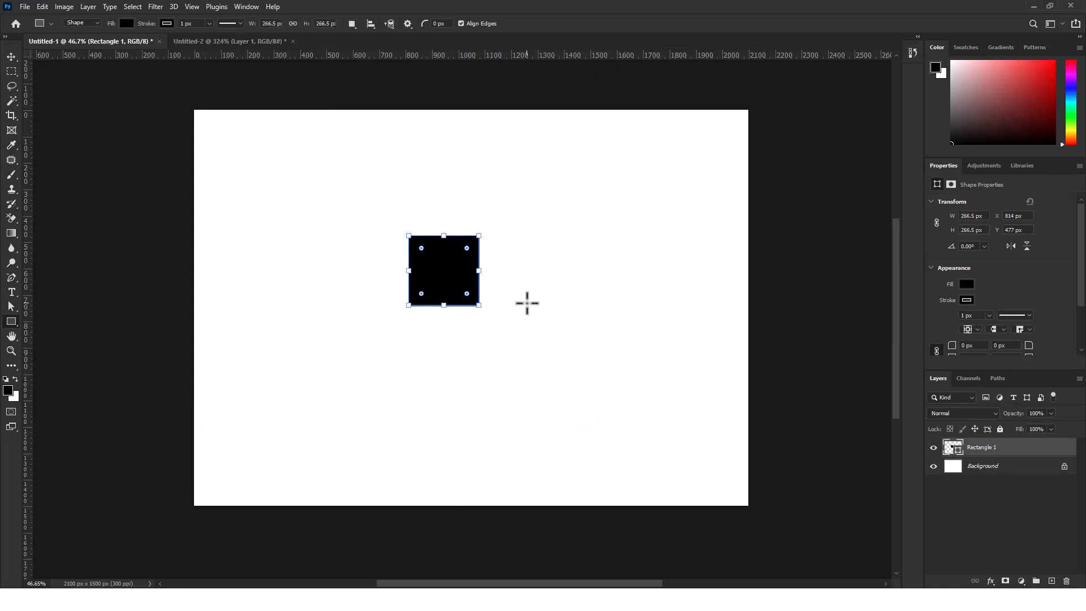
{"action": "key", "text": "Return"}
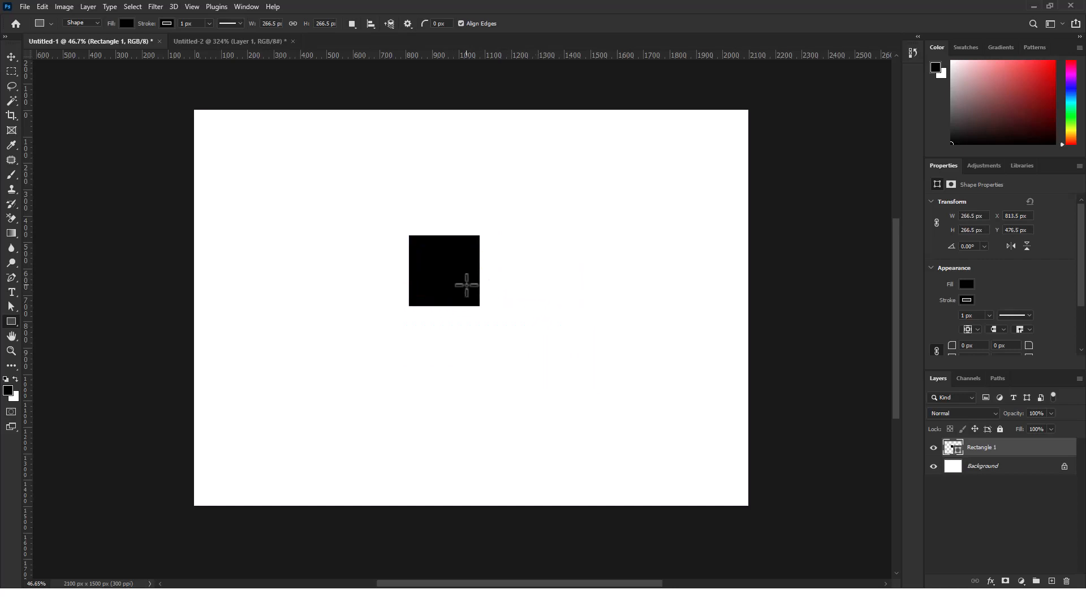
{"action": "key", "text": "v"}
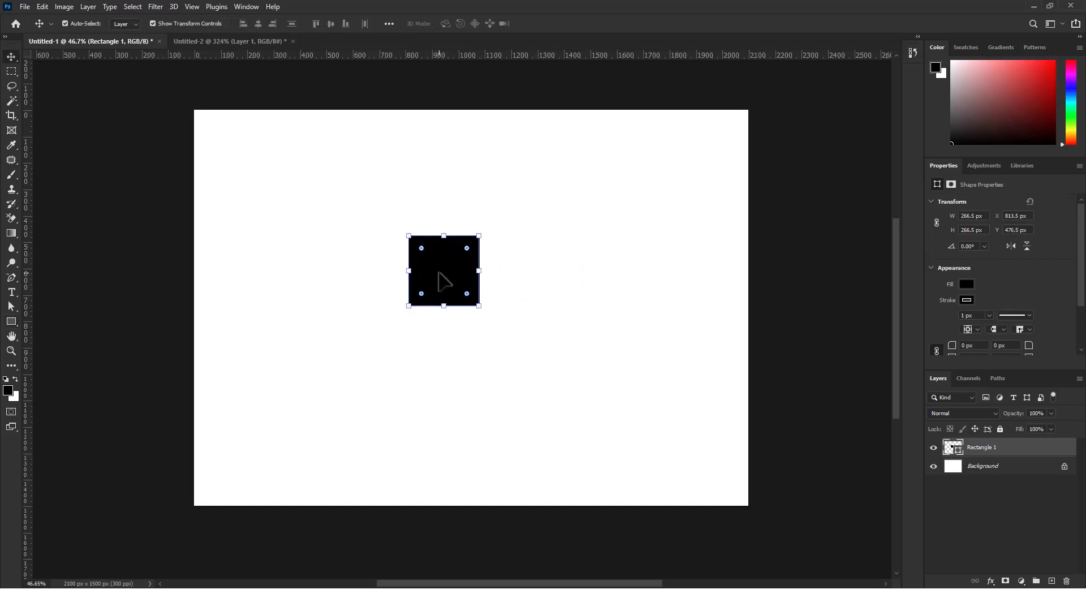
{"action": "key", "text": "Delete"}
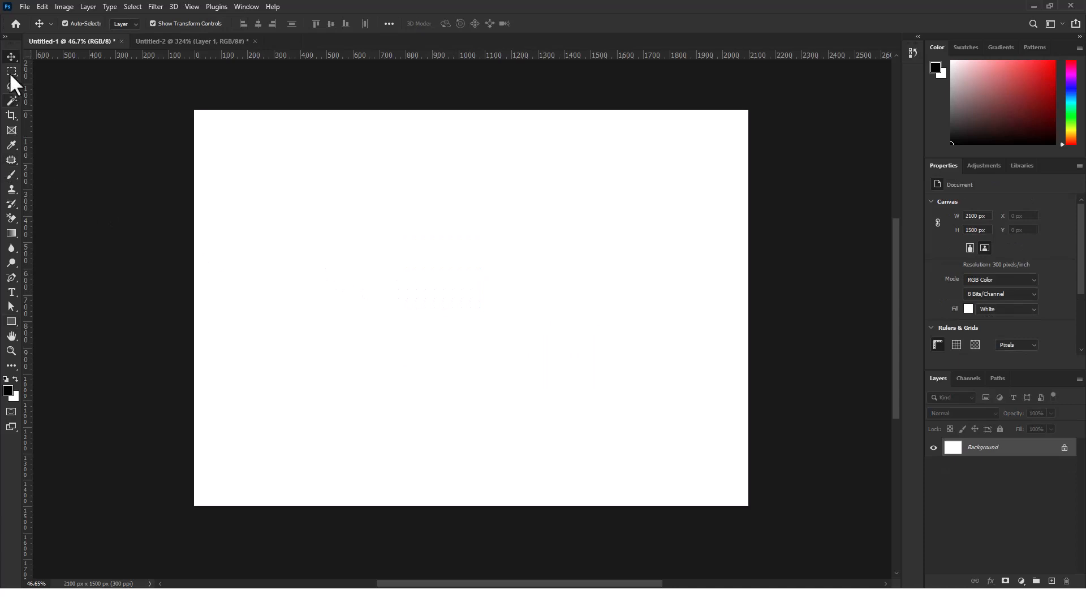
Draw a black square about 793 by 793 px with the Rectangle tool and move it near the canvas center
{"action": "left_click", "coordinate": [12, 322]}
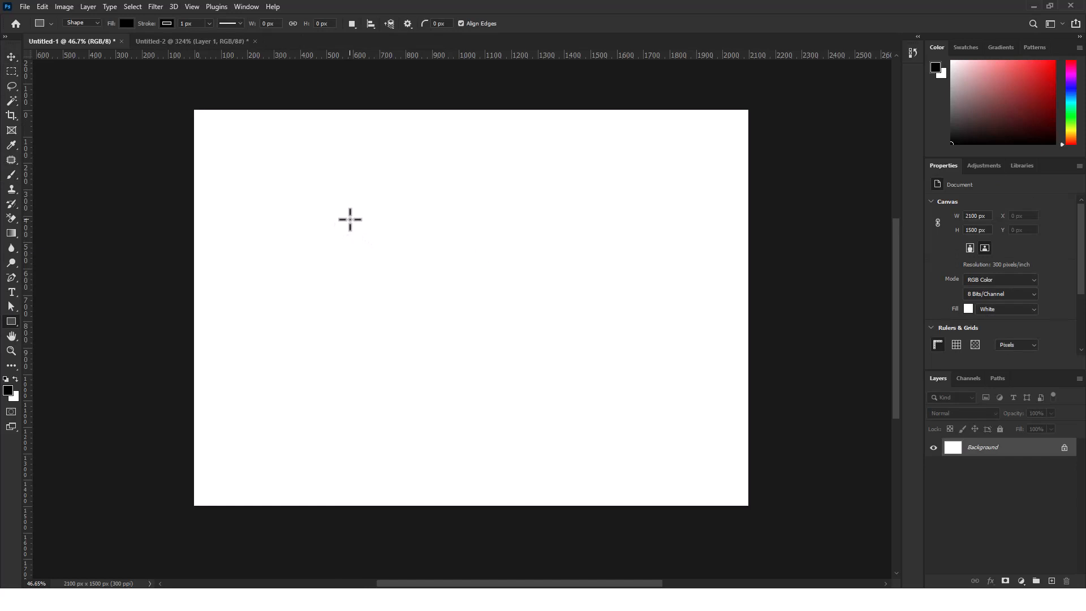
{"action": "left_click_drag", "start_coordinate": [350, 219], "coordinate": [589, 427]}
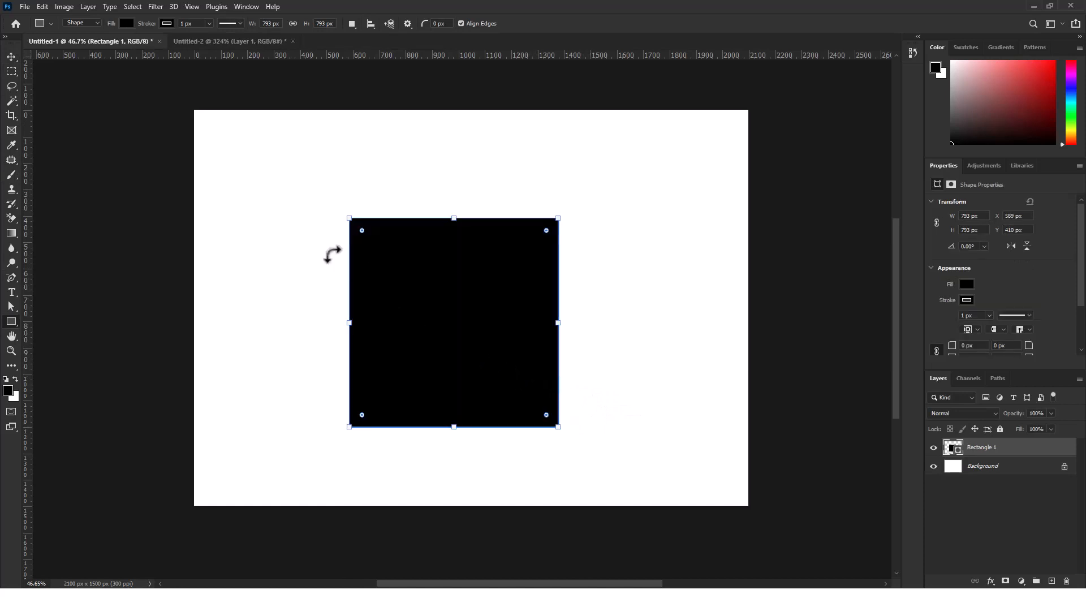
{"action": "left_click", "coordinate": [11, 57]}
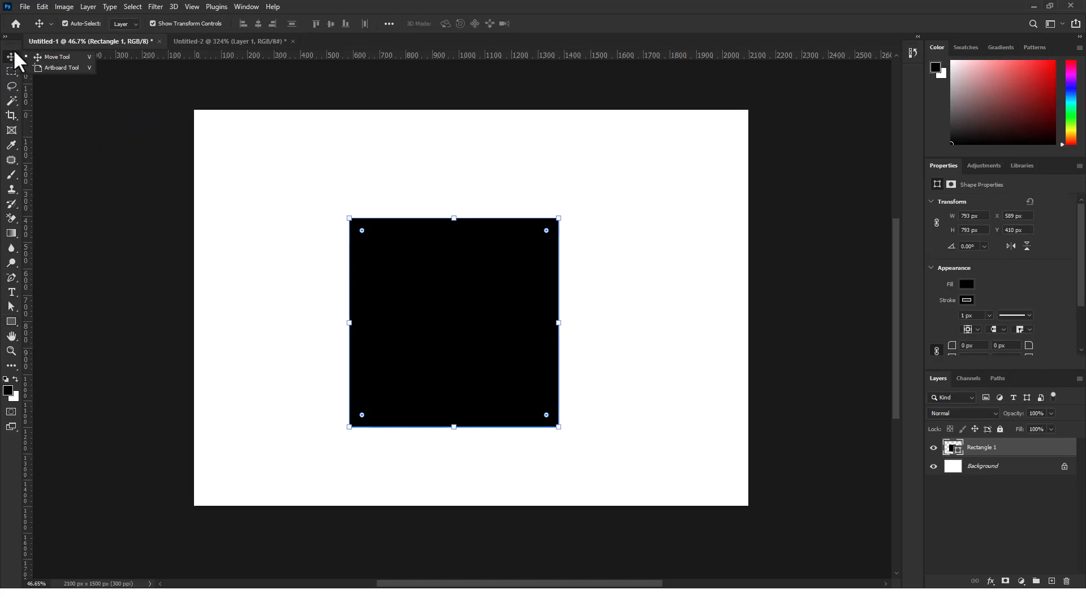
{"action": "left_click", "coordinate": [374, 367]}
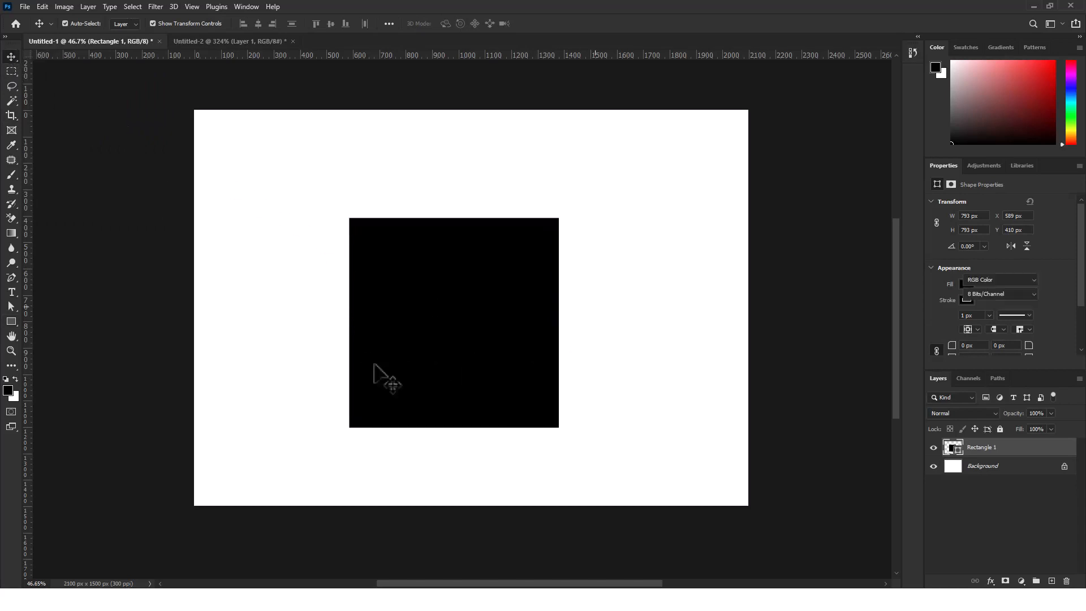
{"action": "left_click_drag", "start_coordinate": [426, 383], "coordinate": [437, 351]}
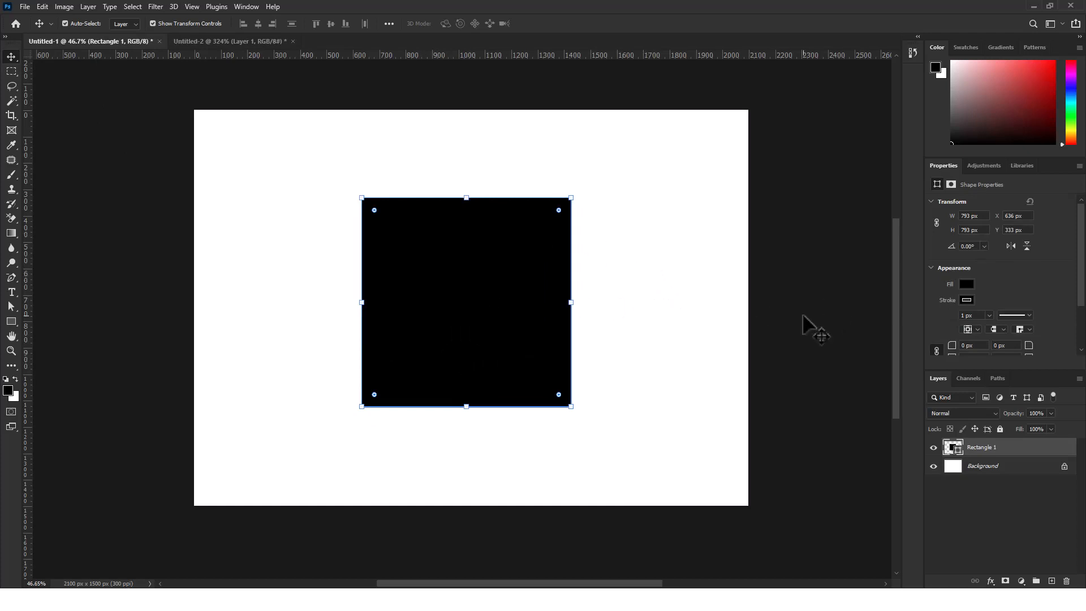
Change the square's fill to the custom red d62121
{"action": "left_click", "coordinate": [969, 283]}
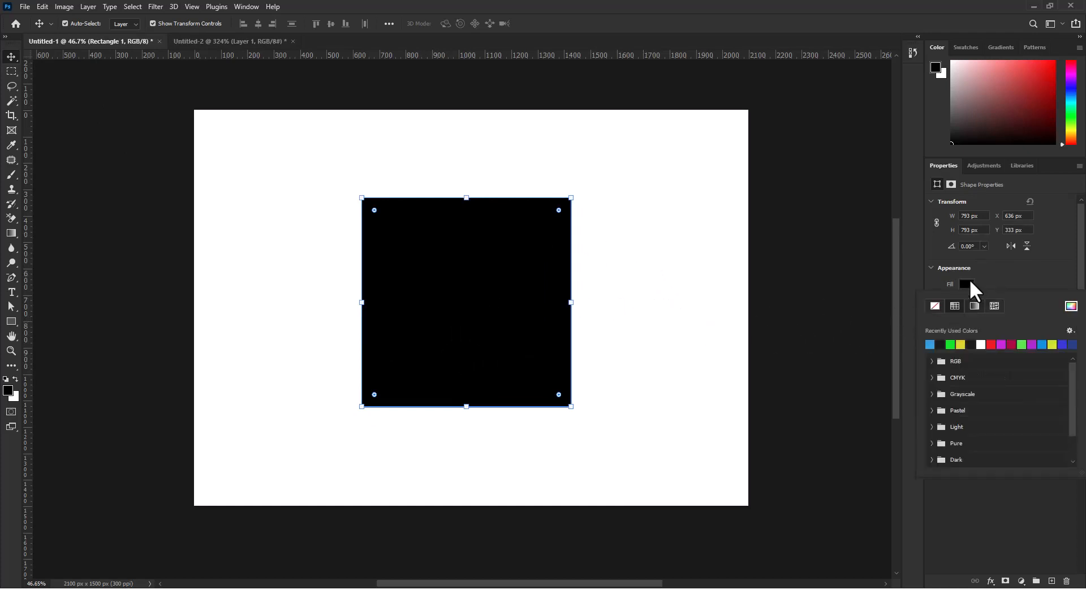
{"action": "left_click", "coordinate": [1071, 306]}
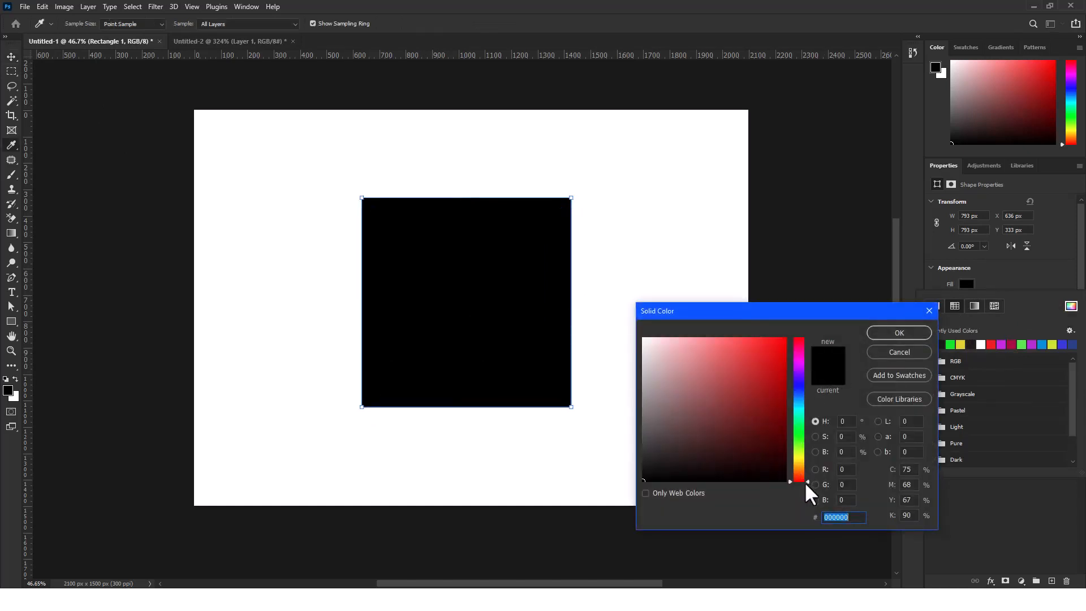
{"action": "left_click_drag", "start_coordinate": [765, 403], "coordinate": [765, 362]}
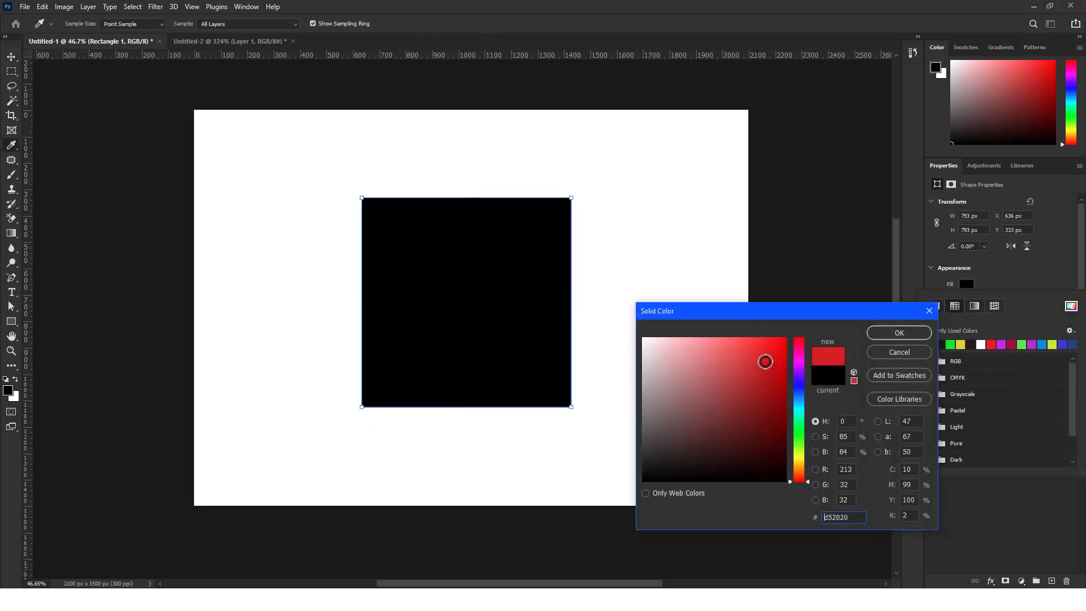
{"action": "left_click", "coordinate": [896, 334]}
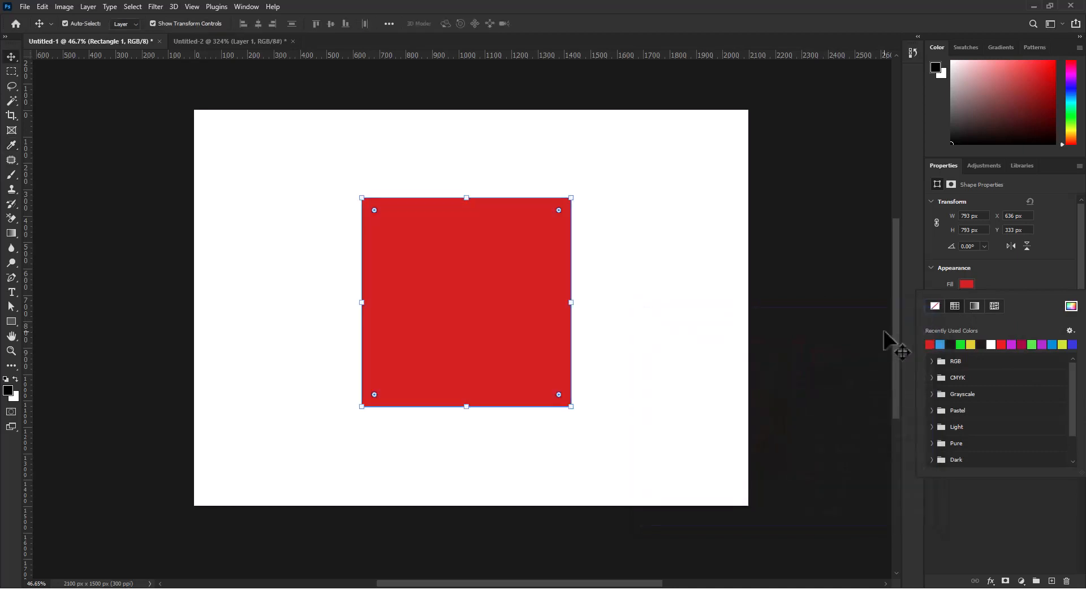
{"action": "left_click", "coordinate": [1037, 269]}
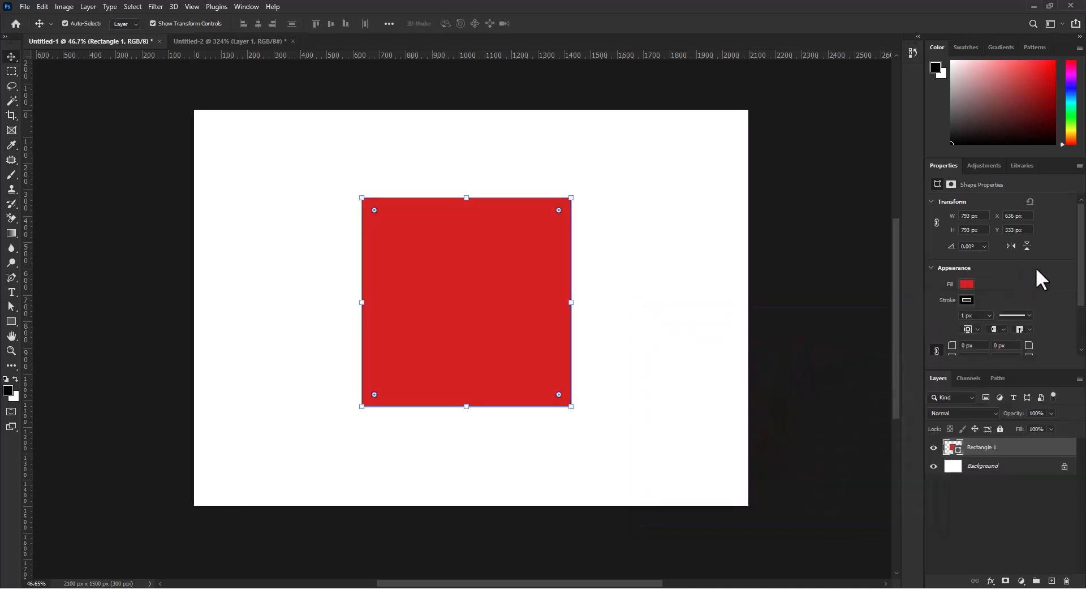
Remove the stroke from the red square and deselect it
{"action": "left_click", "coordinate": [967, 301]}
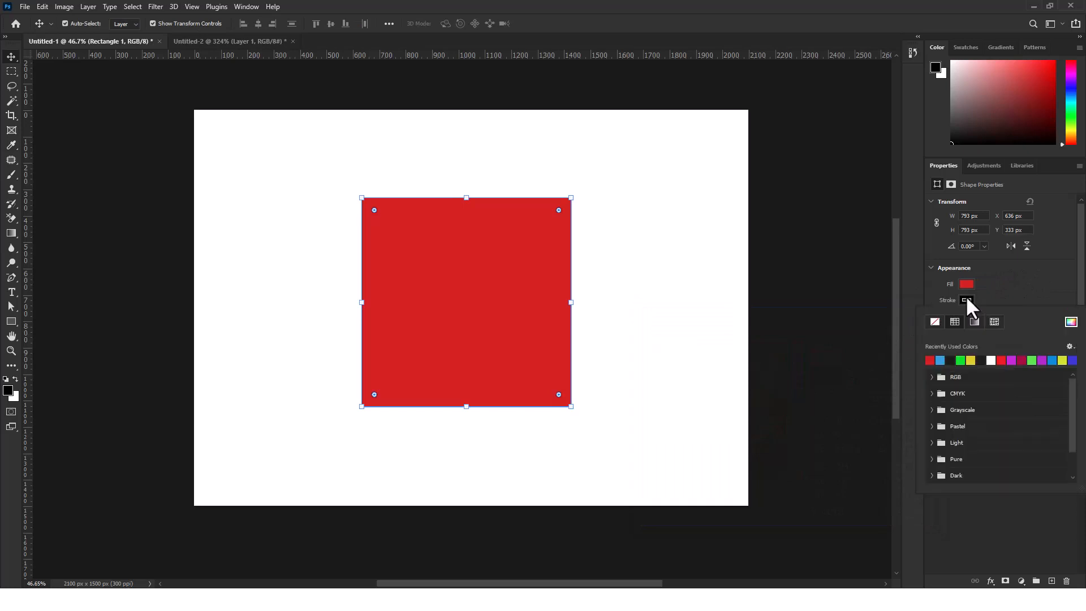
{"action": "left_click", "coordinate": [934, 322]}
{"action": "left_click", "coordinate": [1028, 289]}
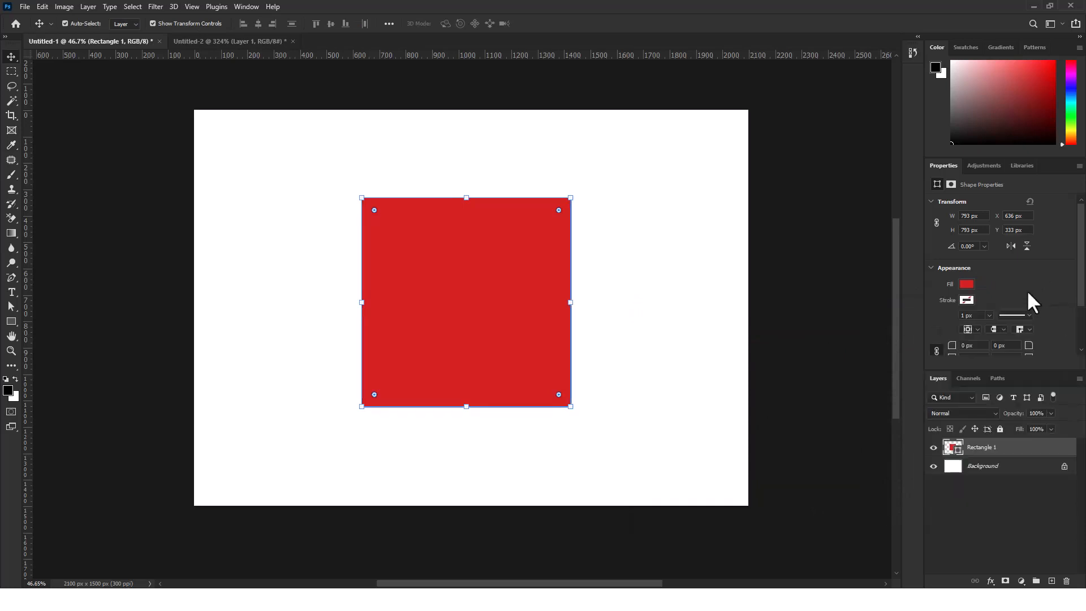
{"action": "left_click", "coordinate": [685, 336]}
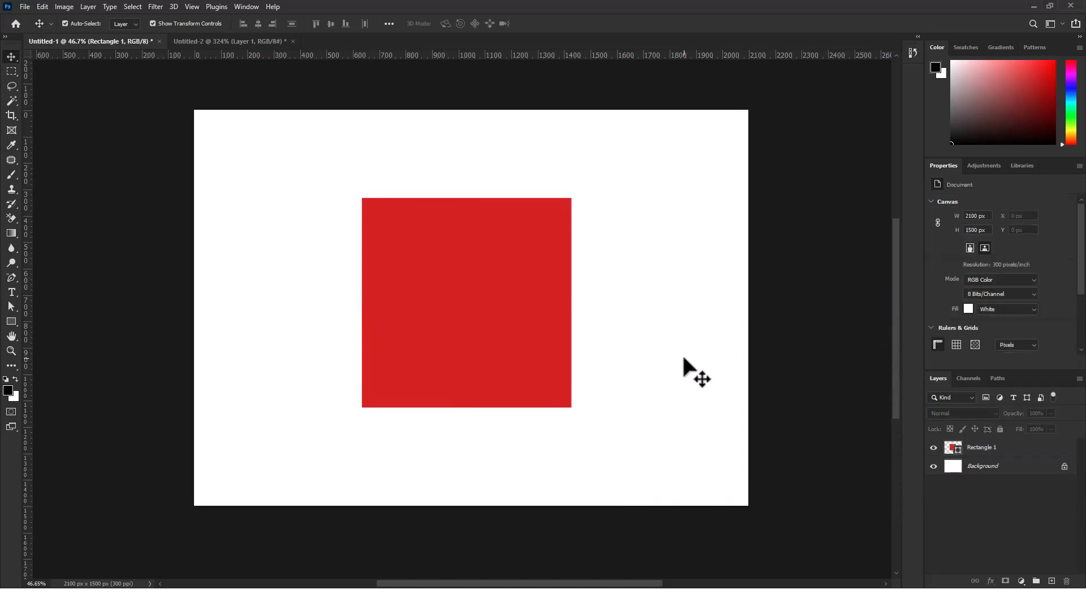
Rename the red square's layer as Square
{"action": "left_click", "coordinate": [454, 279]}
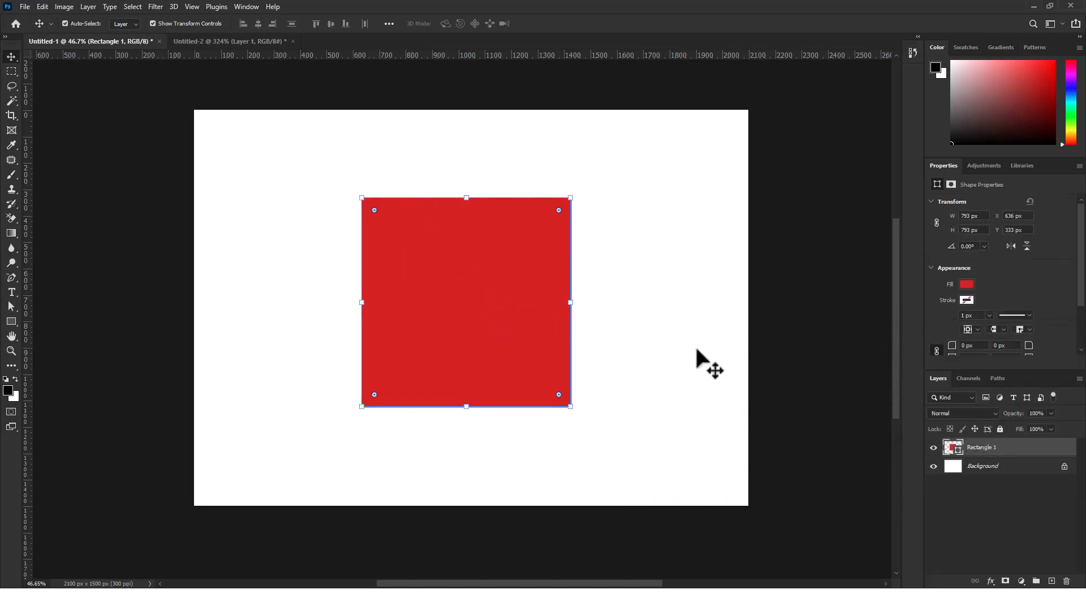
{"action": "double_click", "coordinate": [987, 448]}
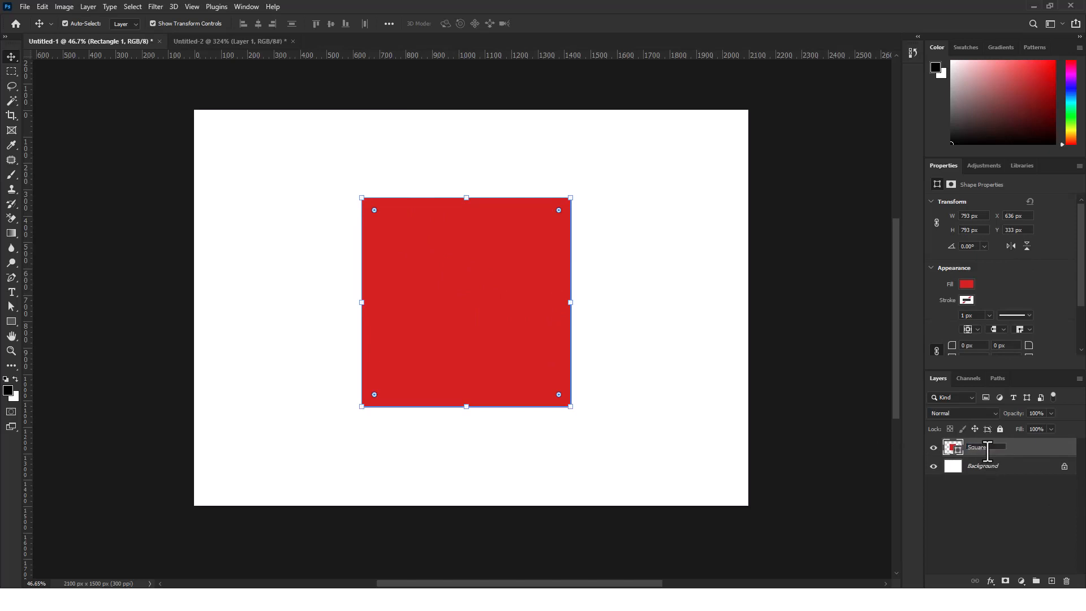
{"action": "key", "text": "Return"}
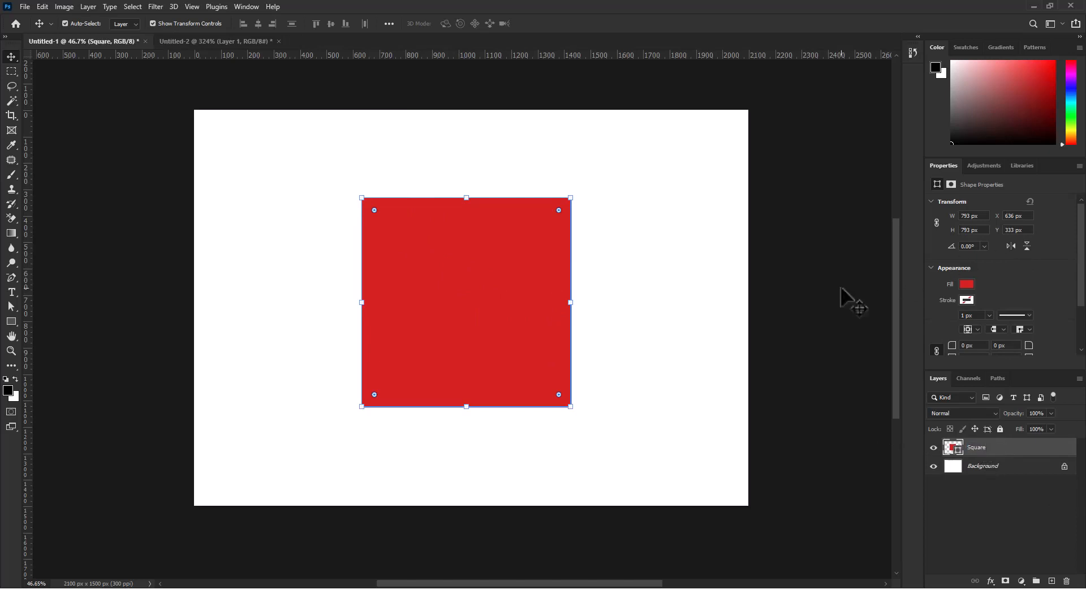
Inspect the red square up close and compare it with the Swiss flag reference in Untitled-2
{"action": "left_click", "coordinate": [639, 274]}
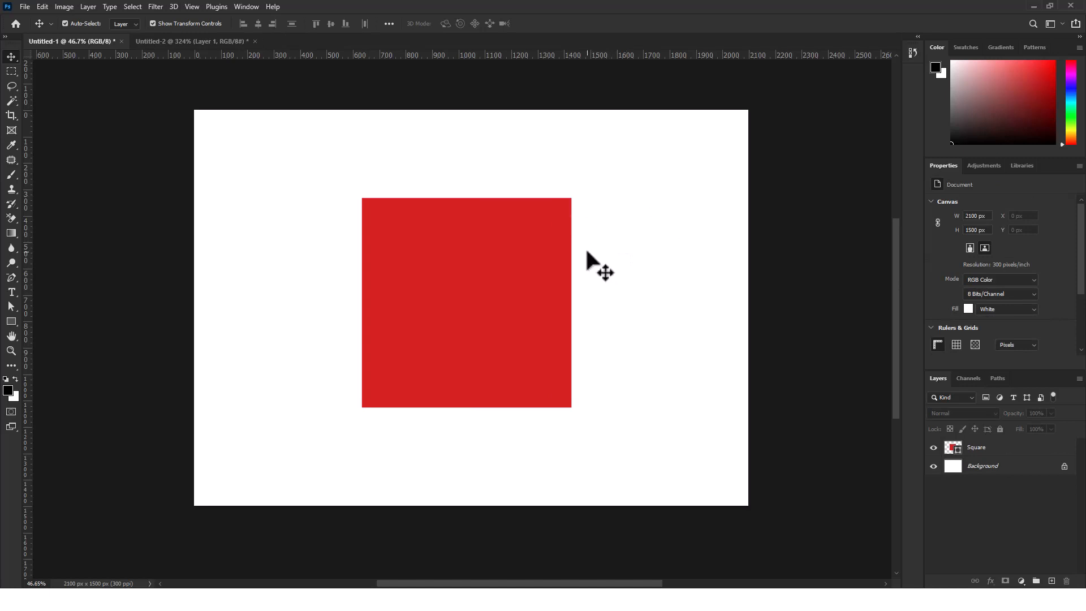
{"action": "scroll", "coordinate": [537, 239], "scroll_direction": "left", "scroll_amount": 4}
{"action": "scroll", "coordinate": [552, 241], "scroll_direction": "up", "scroll_amount": 12}
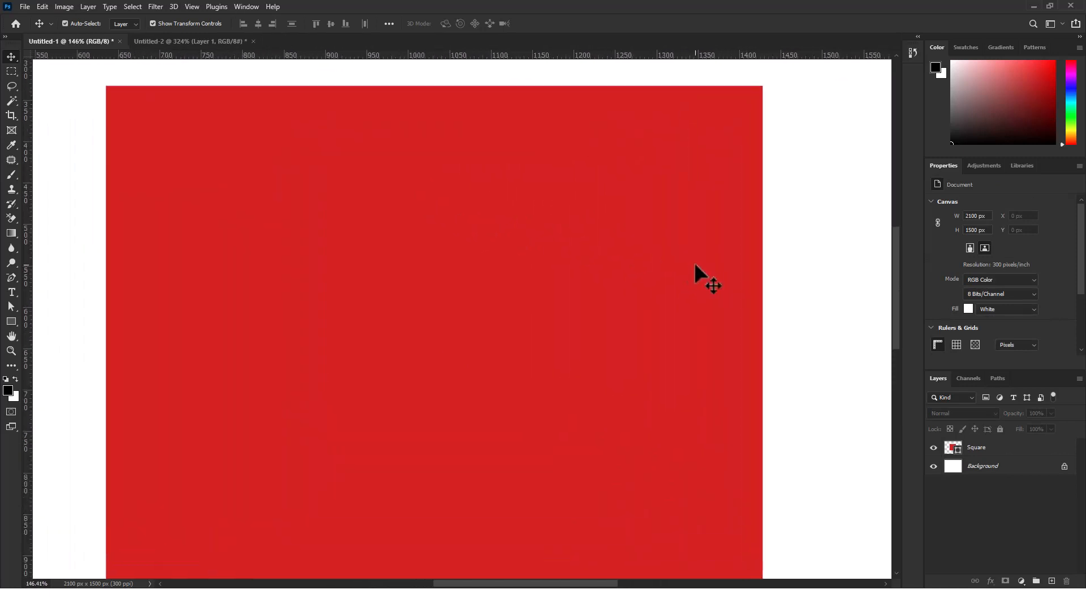
{"action": "scroll", "coordinate": [695, 264], "scroll_direction": "down", "scroll_amount": 3}
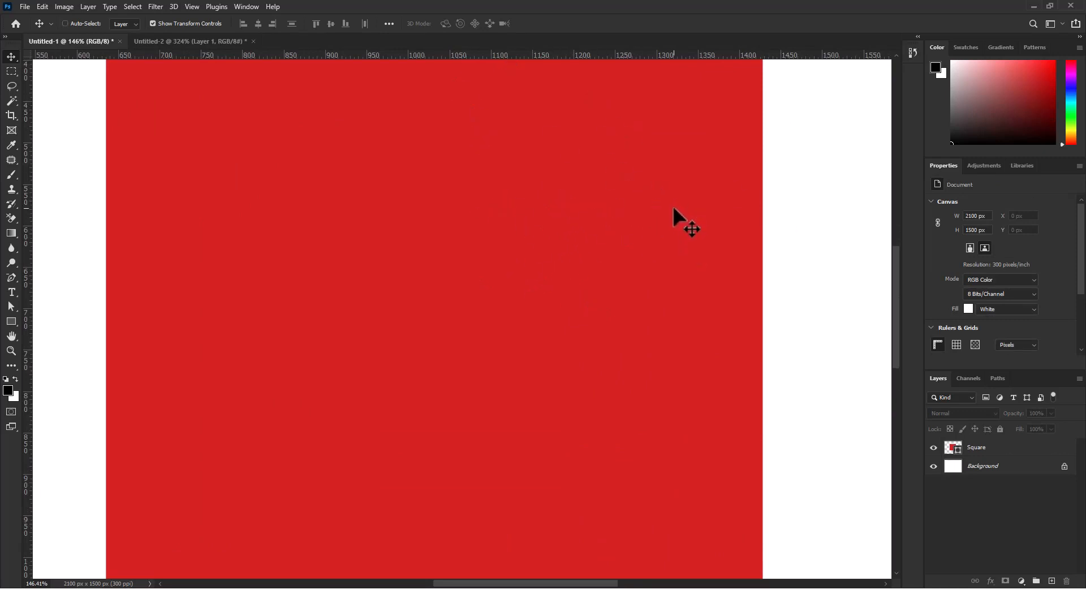
{"action": "key", "text": "ctrl+0"}
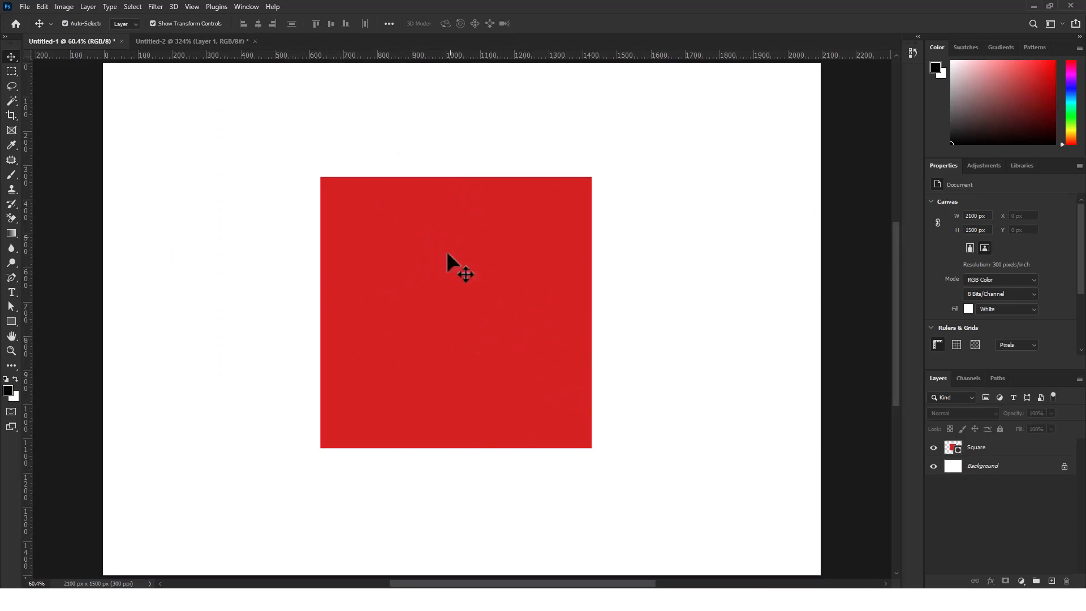
{"action": "left_click", "coordinate": [218, 41]}
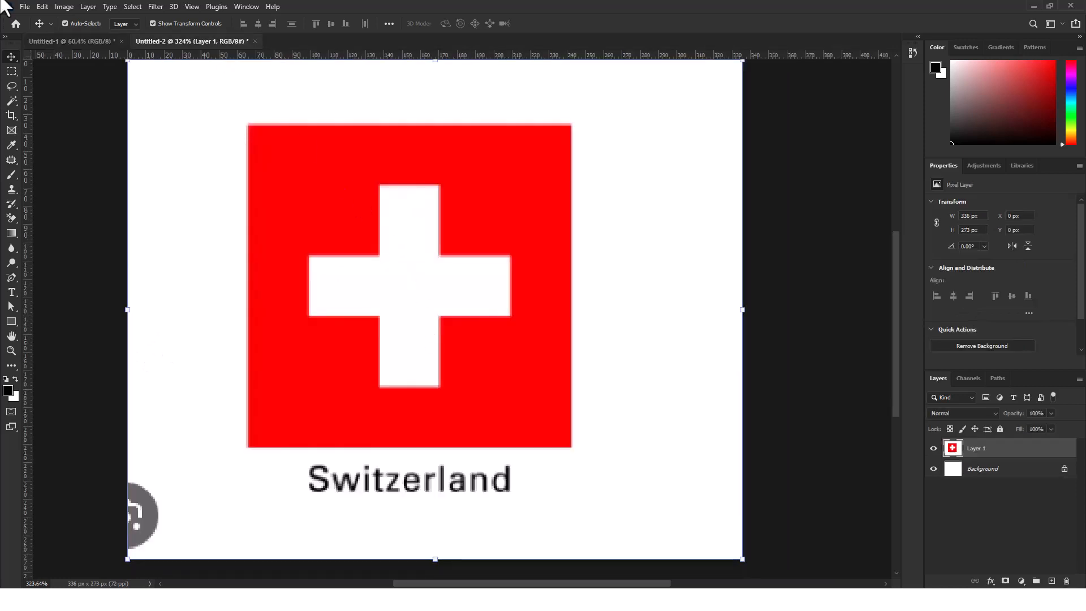
{"action": "left_click", "coordinate": [81, 43]}
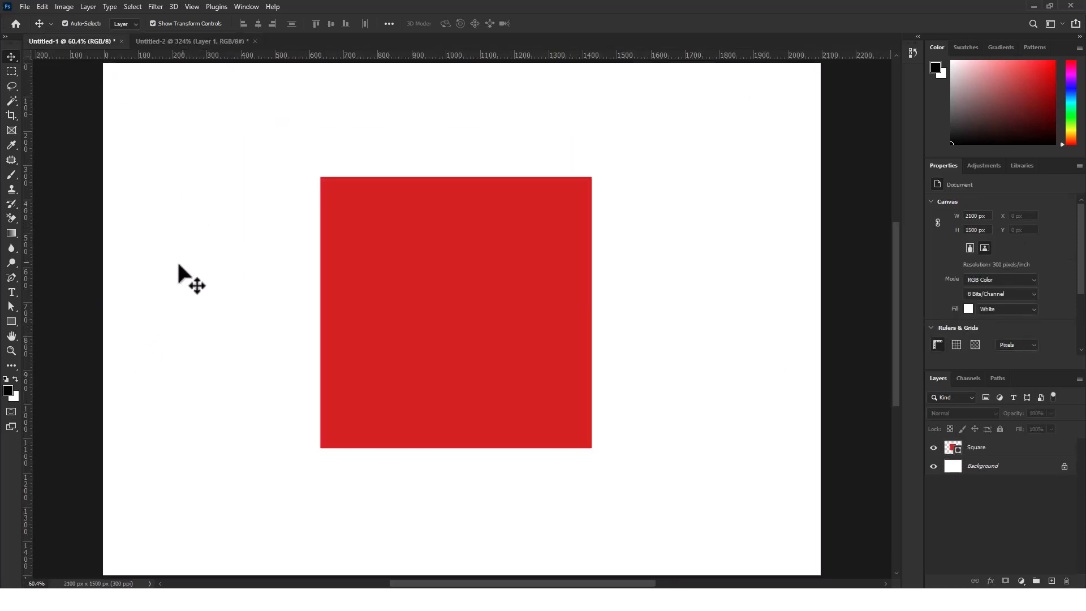
Draw an upright black rectangle about 155 by 534 px inside the red square as the cross's vertical bar
{"action": "left_click", "coordinate": [11, 321]}
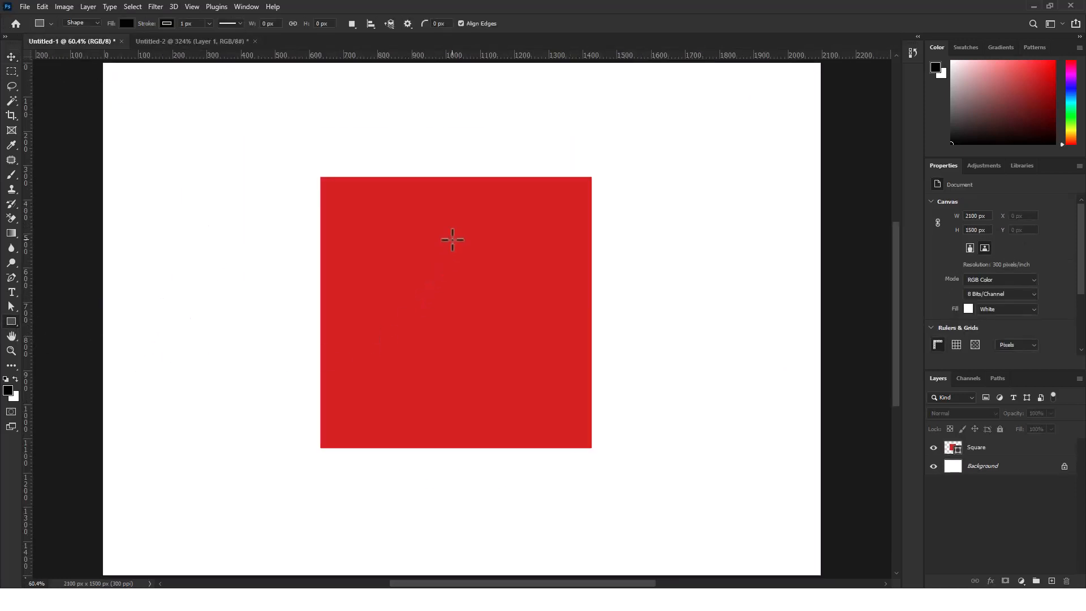
{"action": "left_click_drag", "start_coordinate": [417, 213], "coordinate": [468, 393]}
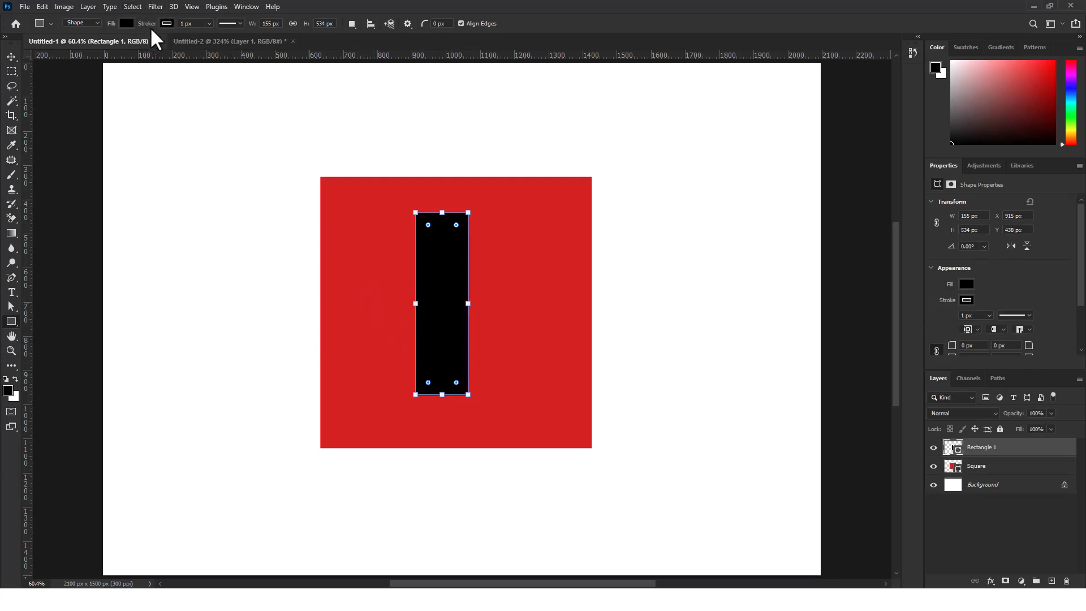
{"action": "left_click", "coordinate": [166, 23]}
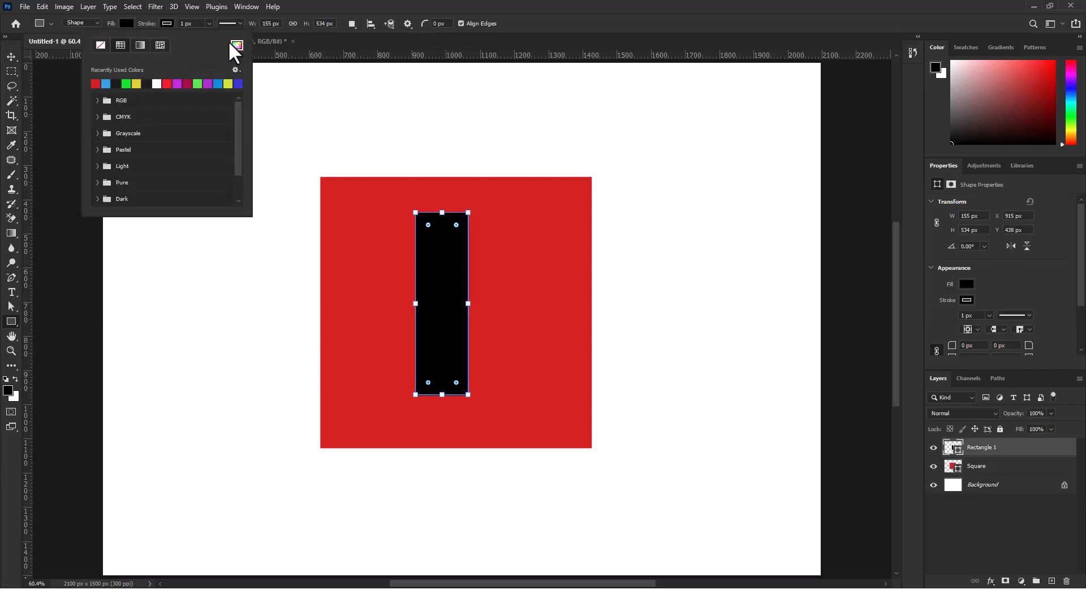
{"action": "left_click", "coordinate": [723, 12]}
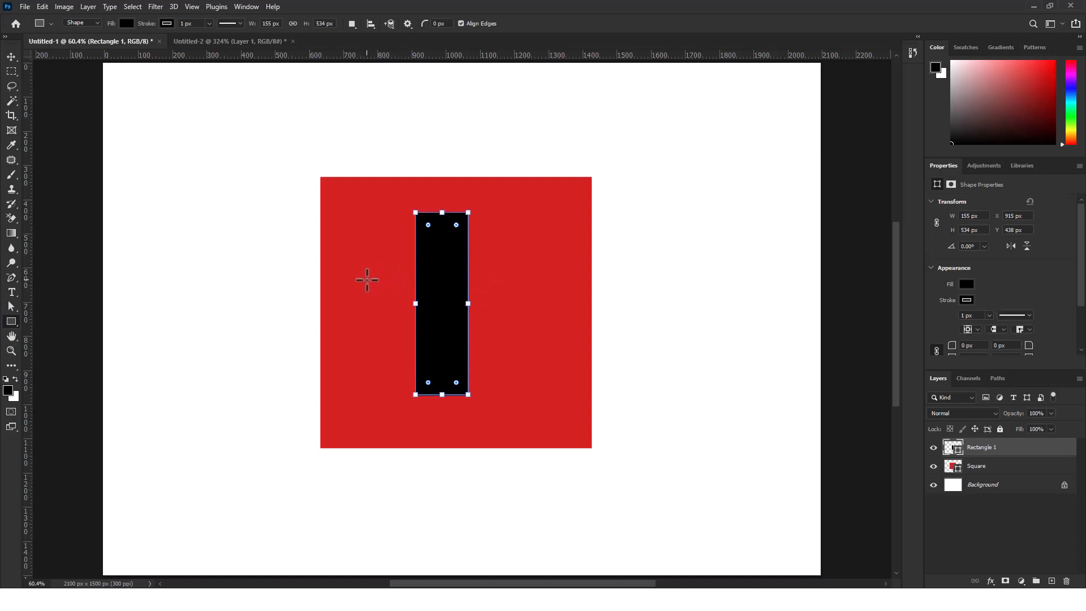
{"action": "left_click_drag", "start_coordinate": [366, 266], "coordinate": [556, 320]}
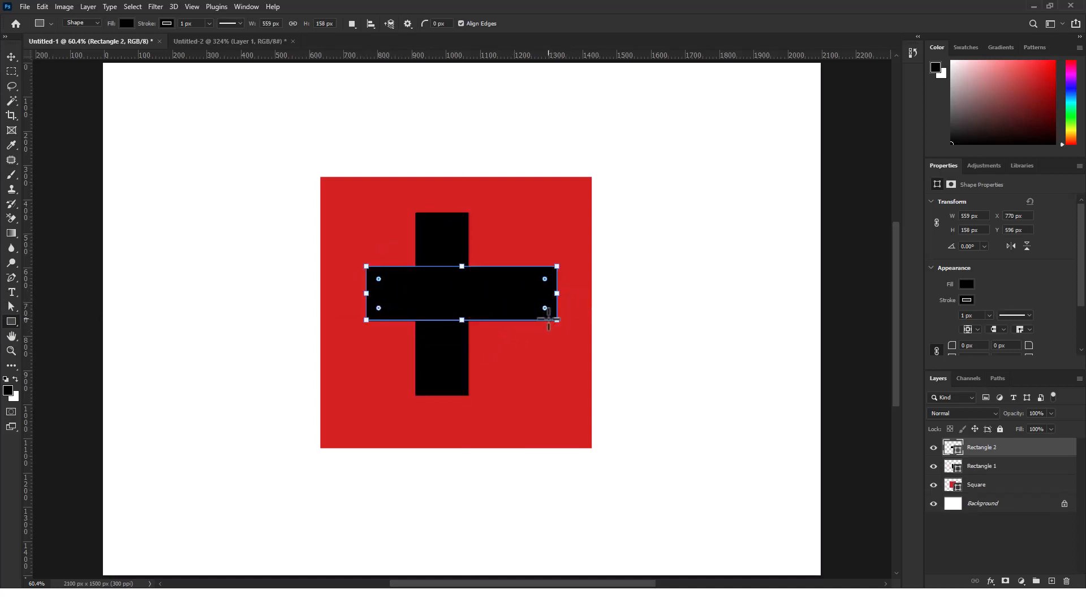
{"action": "key", "text": "ctrl+z"}
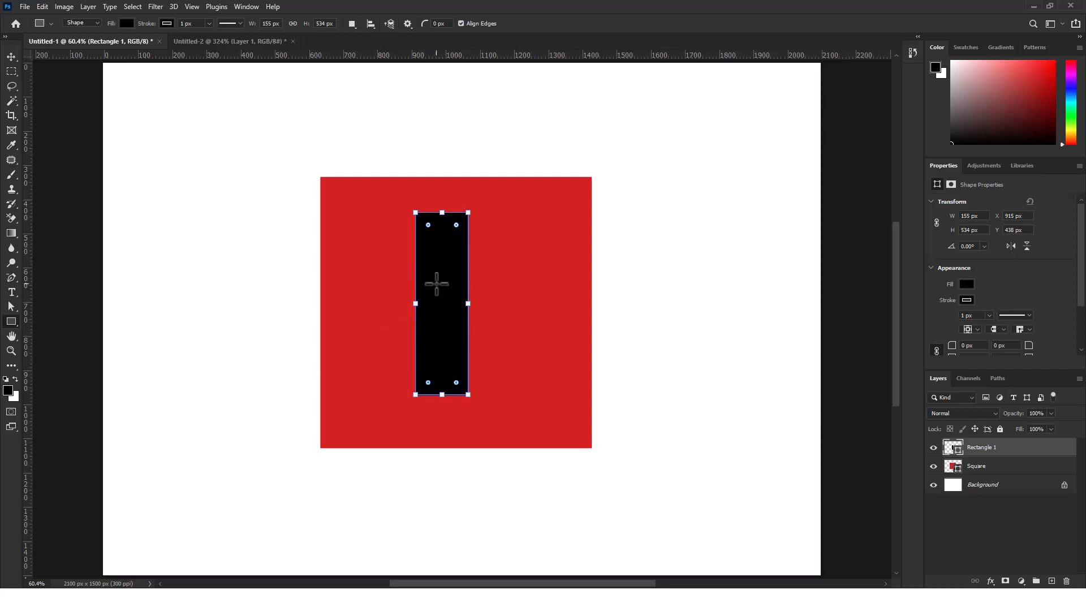
{"action": "left_click_drag", "start_coordinate": [327, 254], "coordinate": [571, 302]}
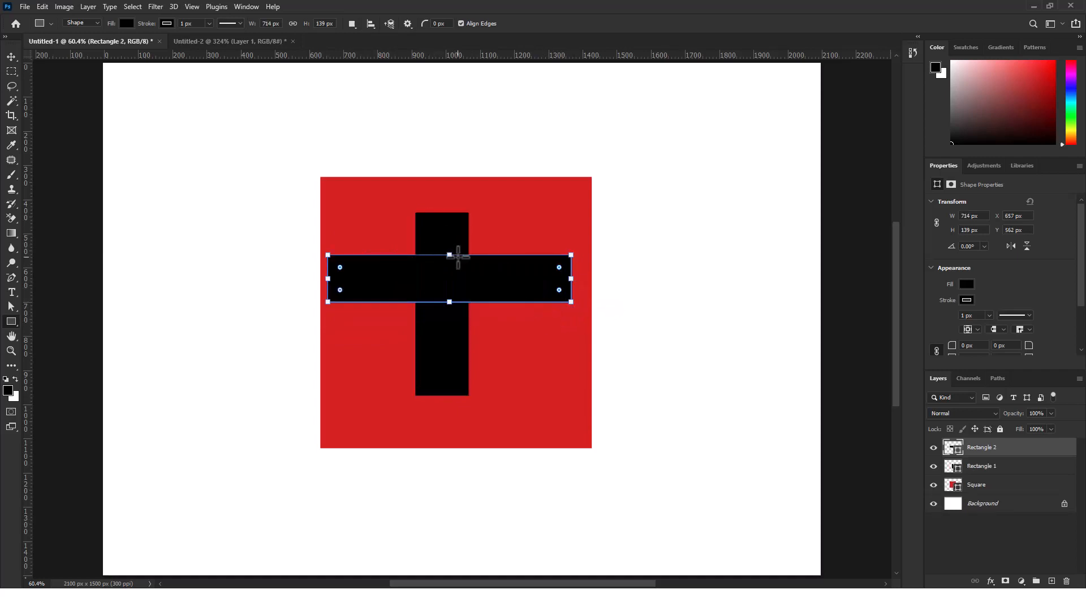
{"action": "key", "text": "ctrl+z"}
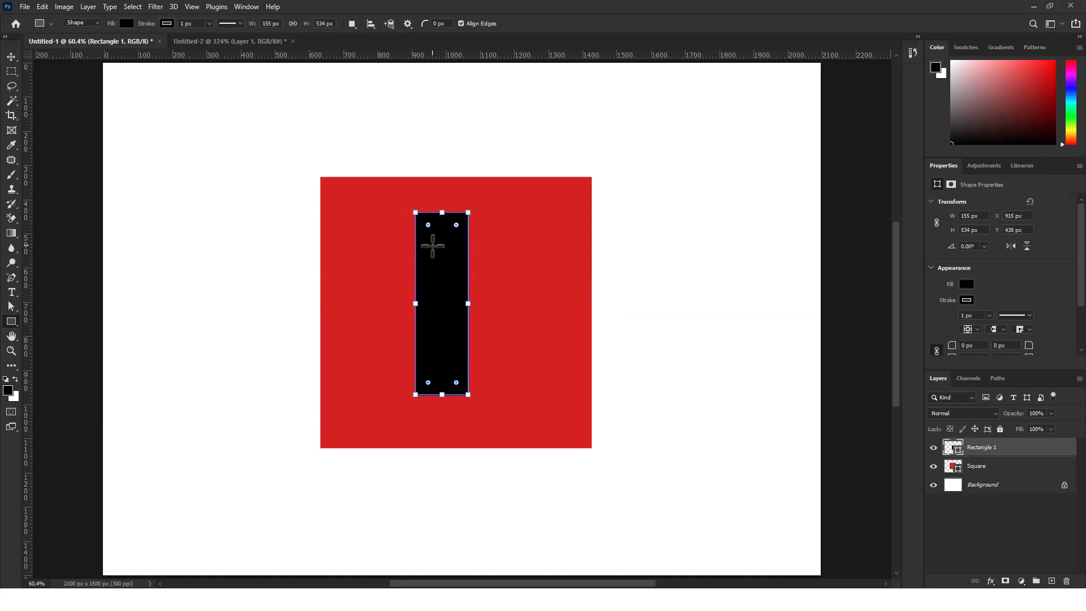
Duplicate the black vertical bar and move the copy straight to the right, to about X 1150 px inside the red square
{"action": "left_click", "coordinate": [11, 57]}
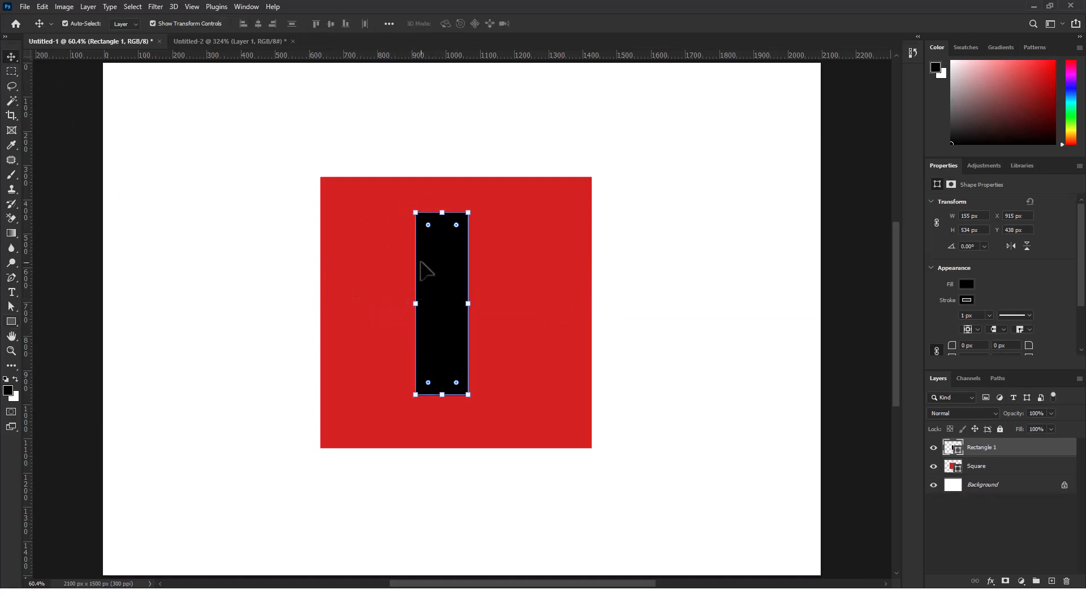
{"action": "left_click", "coordinate": [66, 153]}
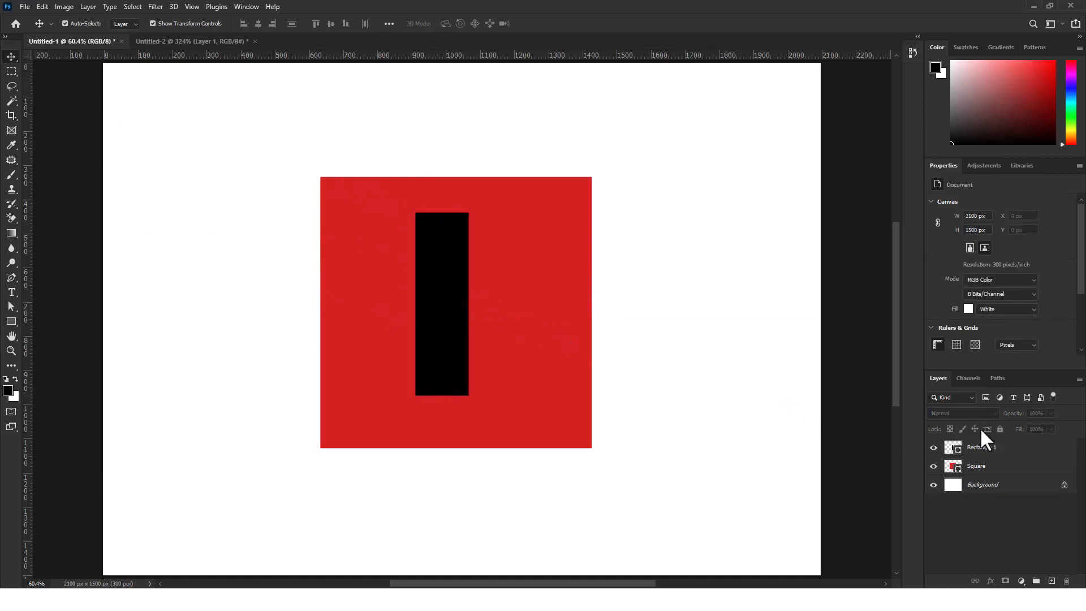
{"action": "left_click", "coordinate": [999, 447]}
{"action": "left_click", "coordinate": [528, 322]}
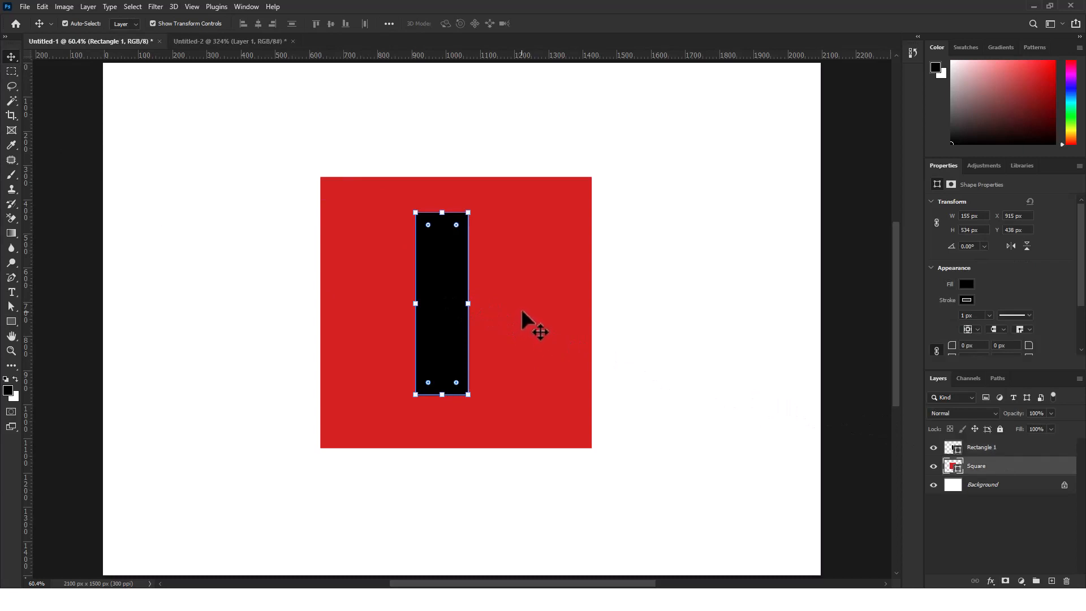
{"action": "left_click", "coordinate": [446, 286]}
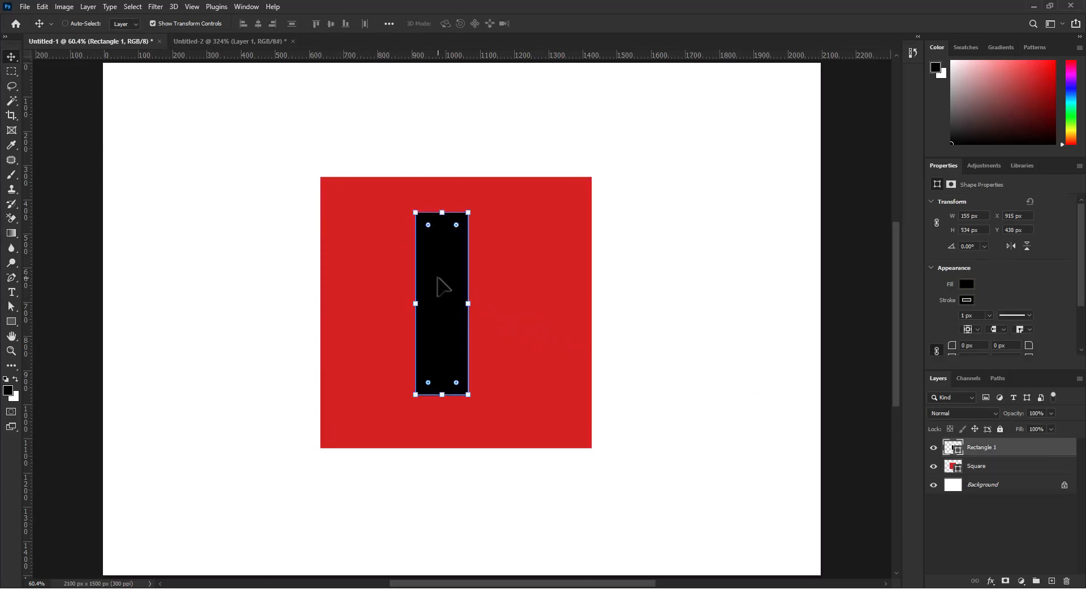
{"action": "key", "text": "ctrl+j"}
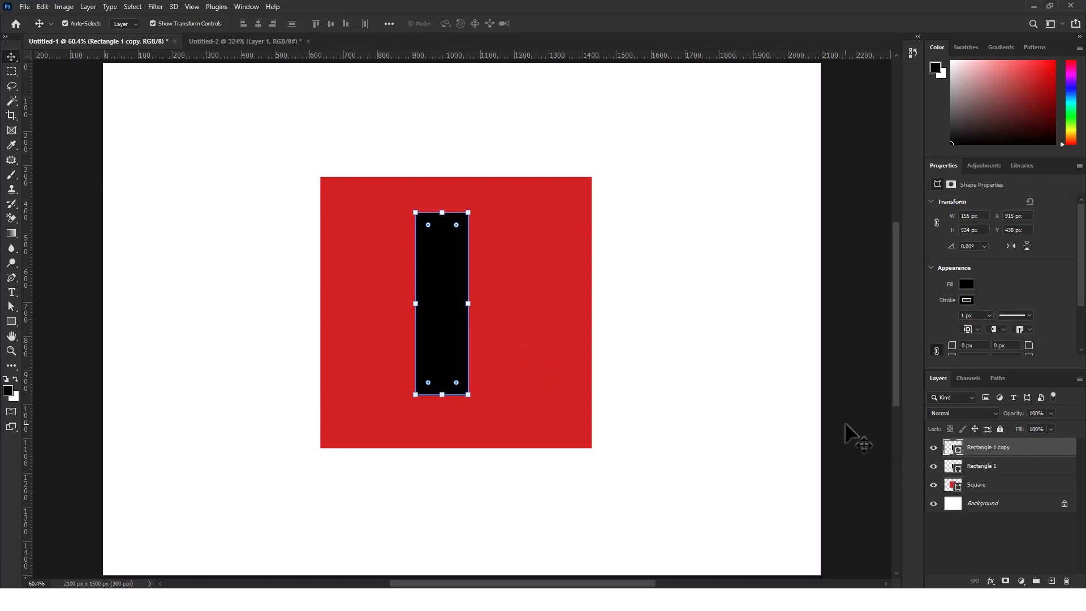
{"action": "key", "text": "ctrl+z"}
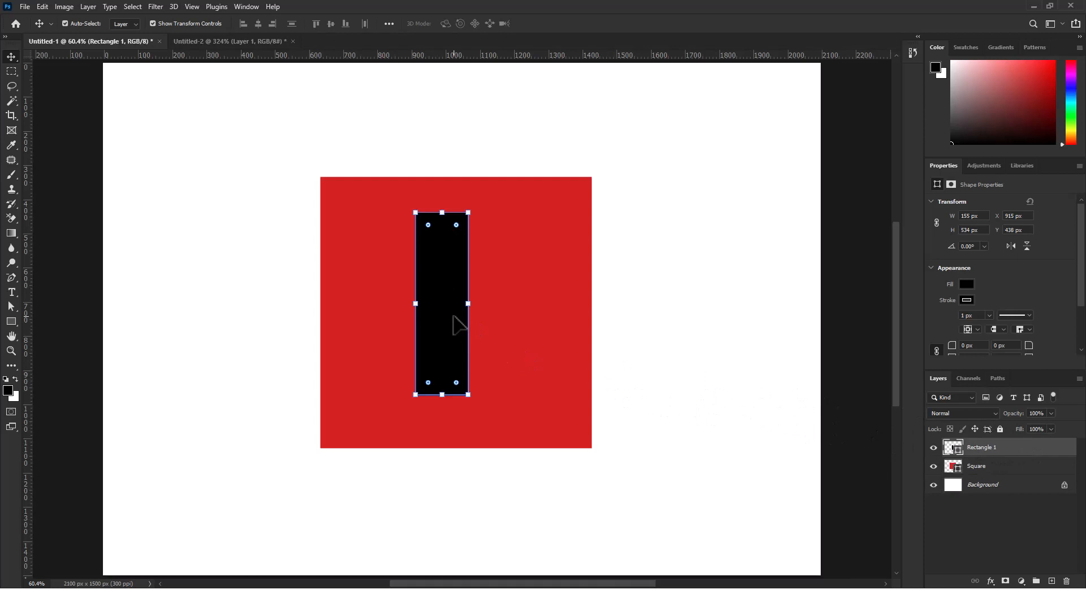
{"action": "key", "text": "ctrl+j"}
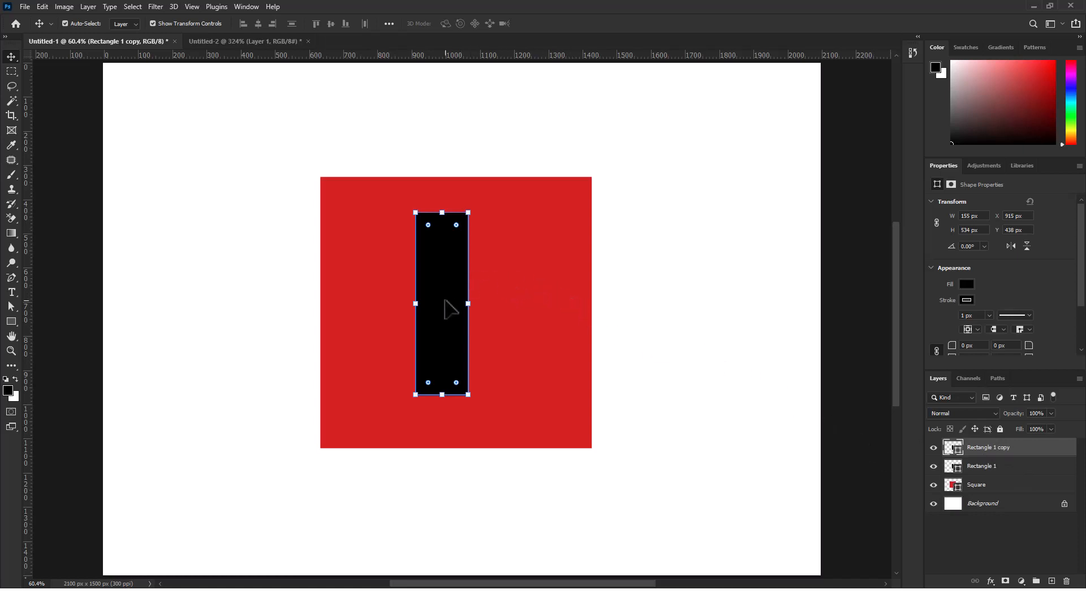
{"action": "left_click_drag", "start_coordinate": [450, 308], "coordinate": [526, 308]}
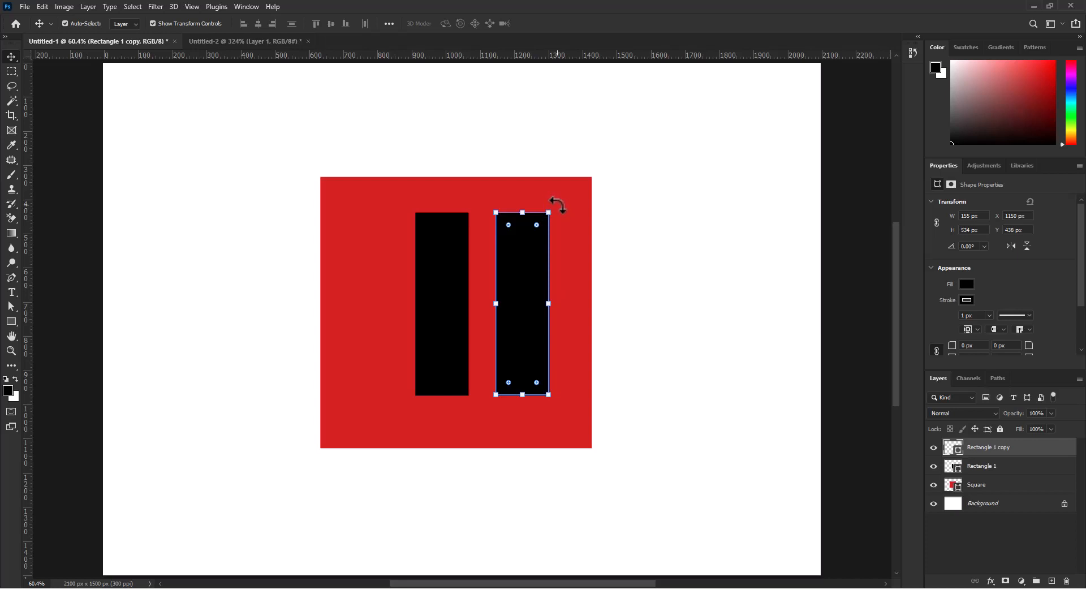
Rotate the copied bar 90° and move it across the vertical bar, horizontally centred on it, to form a cross
{"action": "left_click_drag", "start_coordinate": [558, 205], "coordinate": [594, 322]}
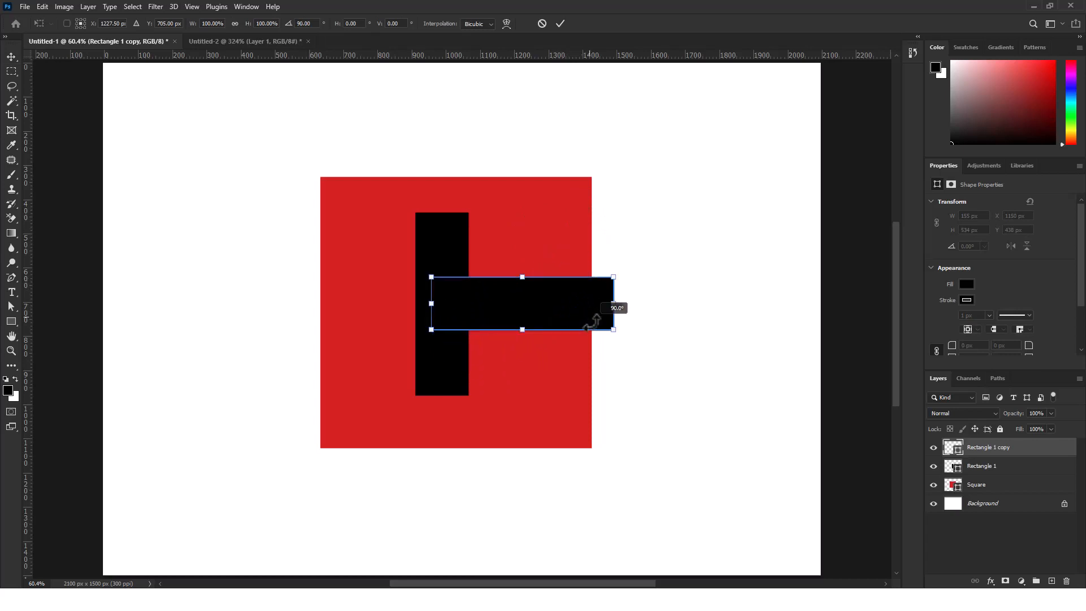
{"action": "left_click_drag", "start_coordinate": [594, 322], "coordinate": [510, 295]}
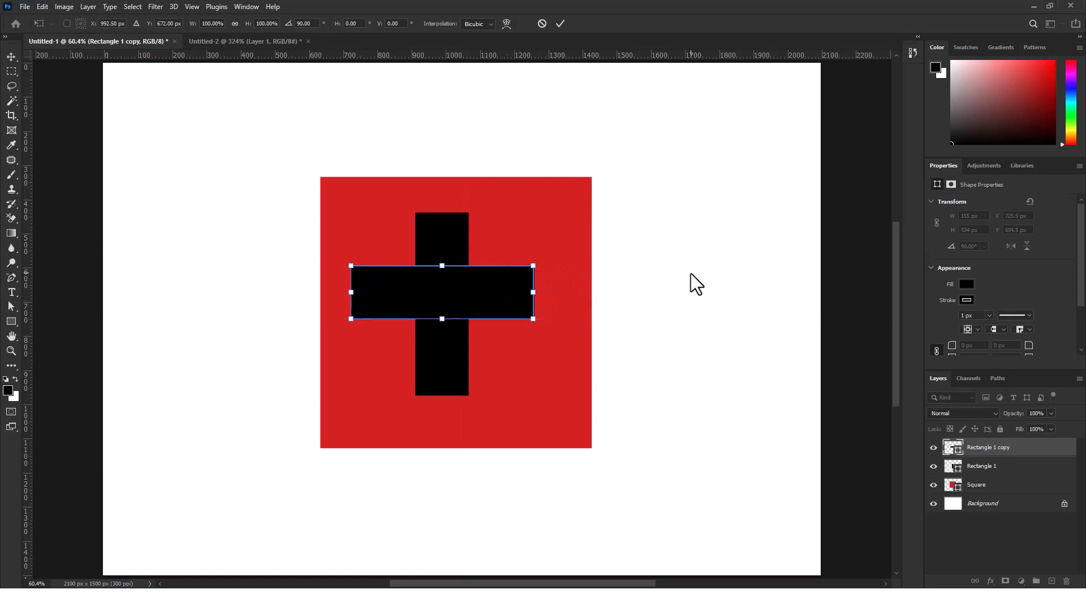
{"action": "left_click", "coordinate": [690, 281]}
{"action": "left_click", "coordinate": [679, 286]}
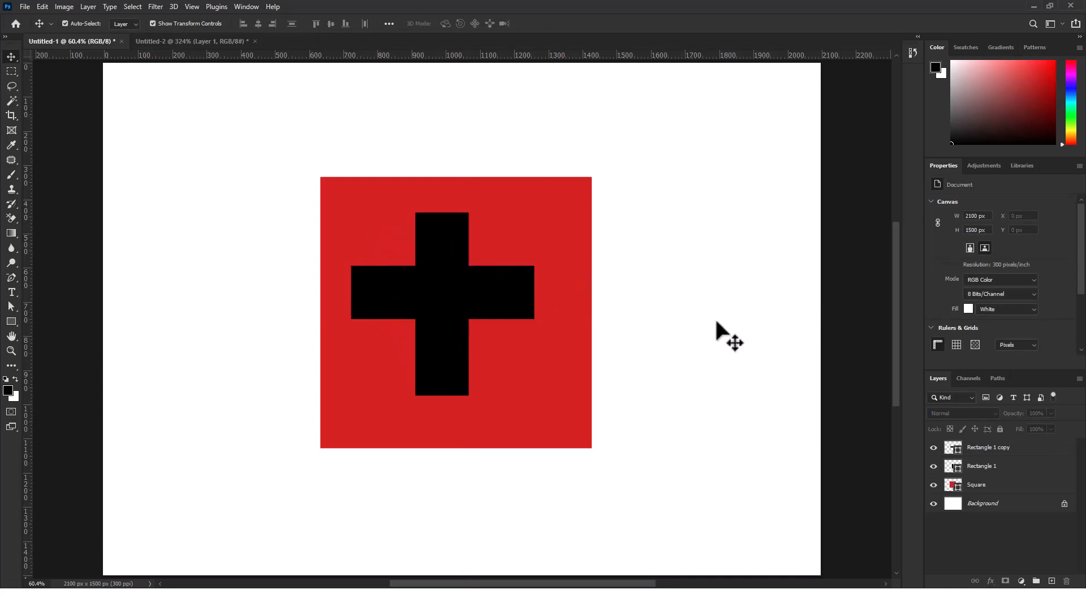
Align the vertical centers of the two black bars, Rectangle 1 and Rectangle 1 copy
{"action": "left_click", "coordinate": [1027, 452]}
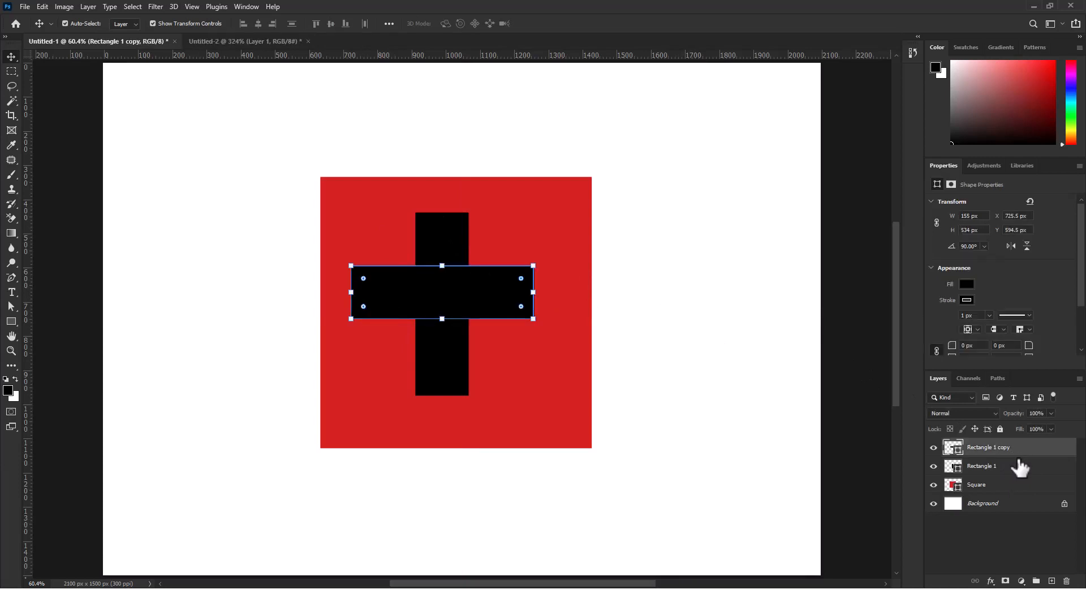
{"action": "left_click", "coordinate": [1018, 468], "text": "shift"}
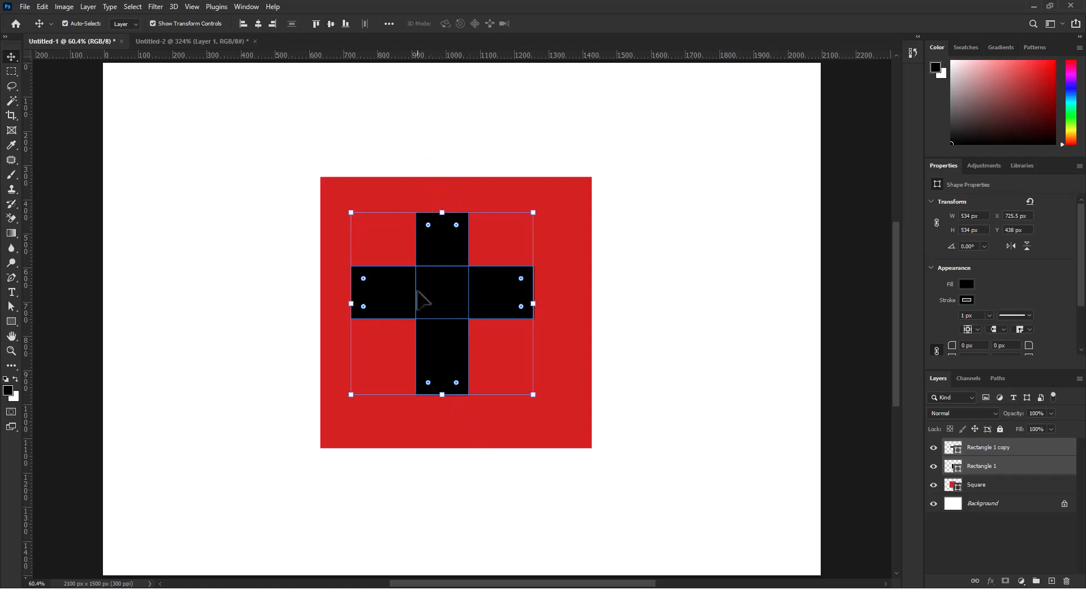
{"action": "left_click", "coordinate": [332, 24]}
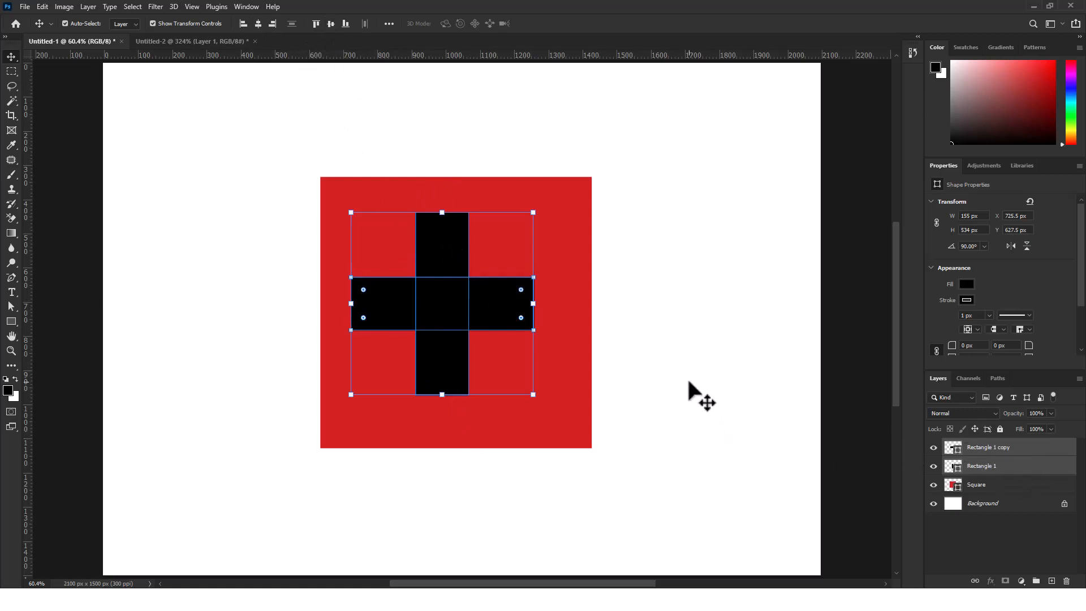
Group the two black bars and rename the group as cross
{"action": "key", "text": "ctrl"}
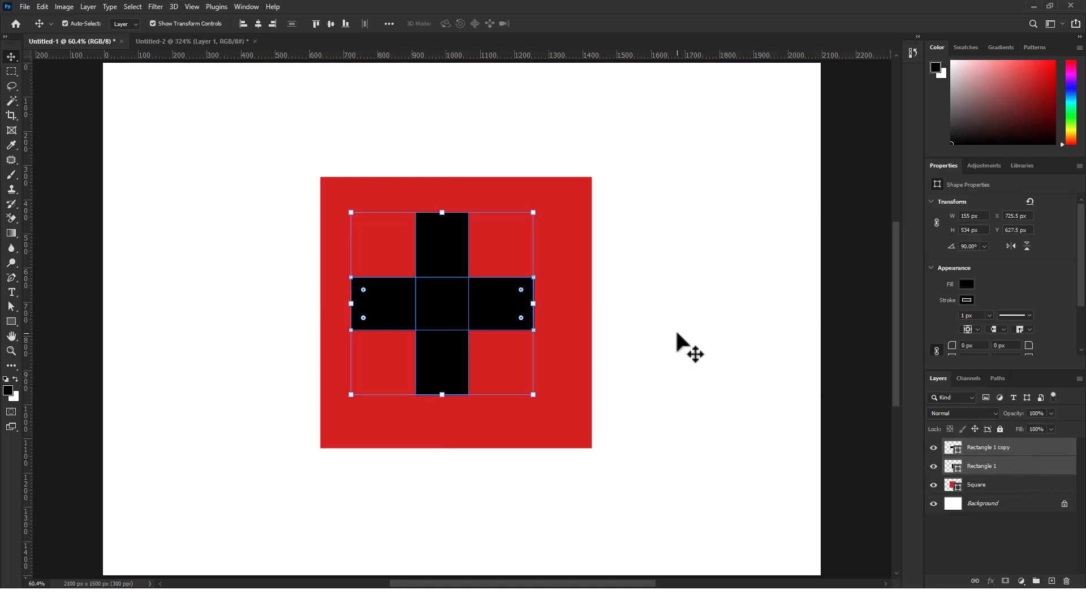
{"action": "key", "text": "ctrl"}
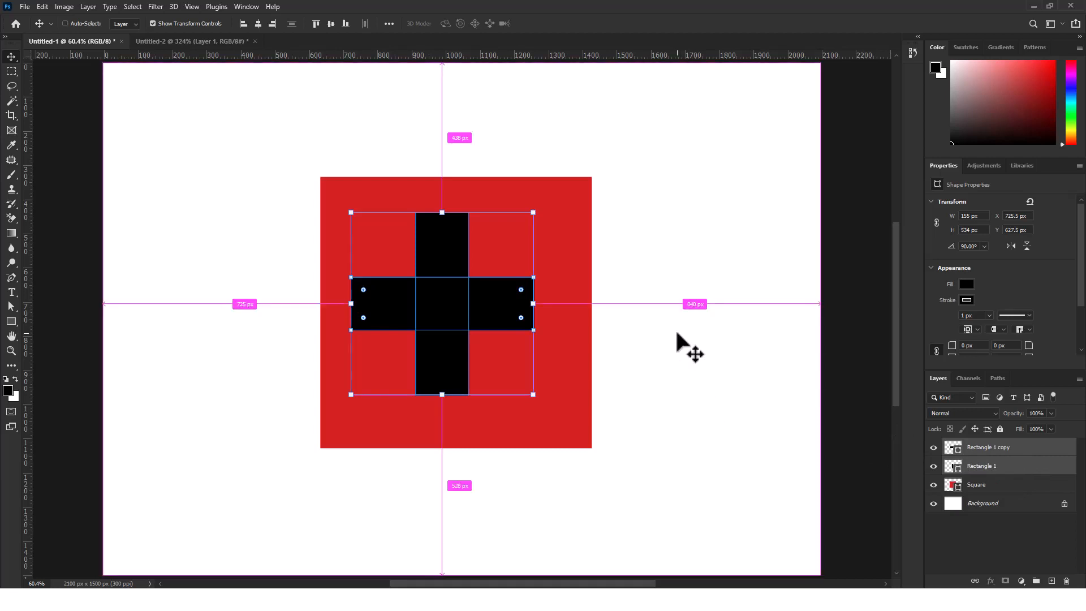
{"action": "key", "text": "ctrl+g"}
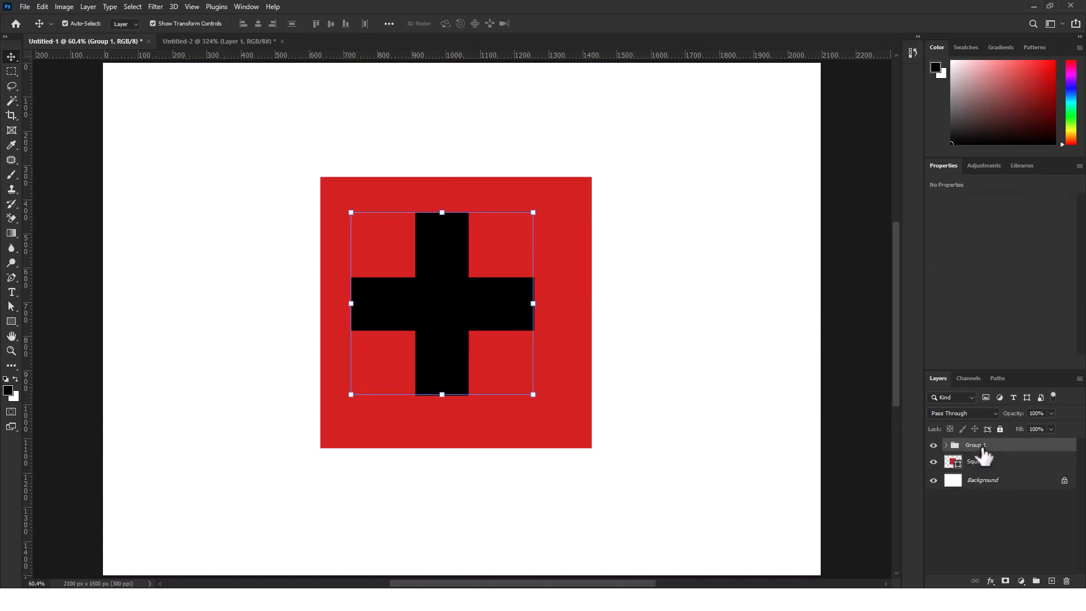
{"action": "left_click", "coordinate": [945, 446]}
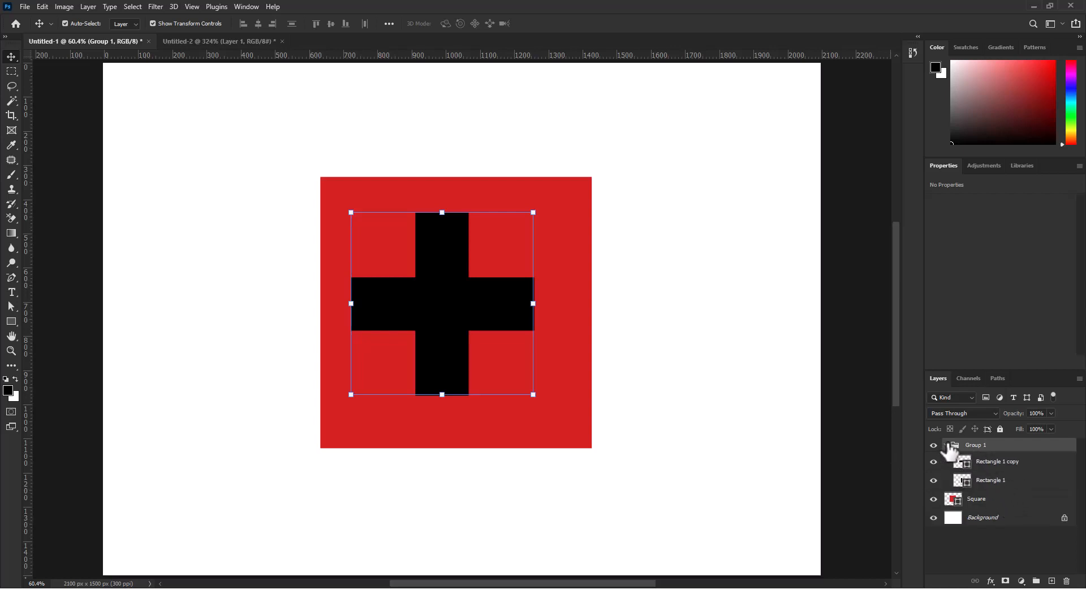
{"action": "double_click", "coordinate": [972, 445]}
{"action": "key", "text": "Return"}
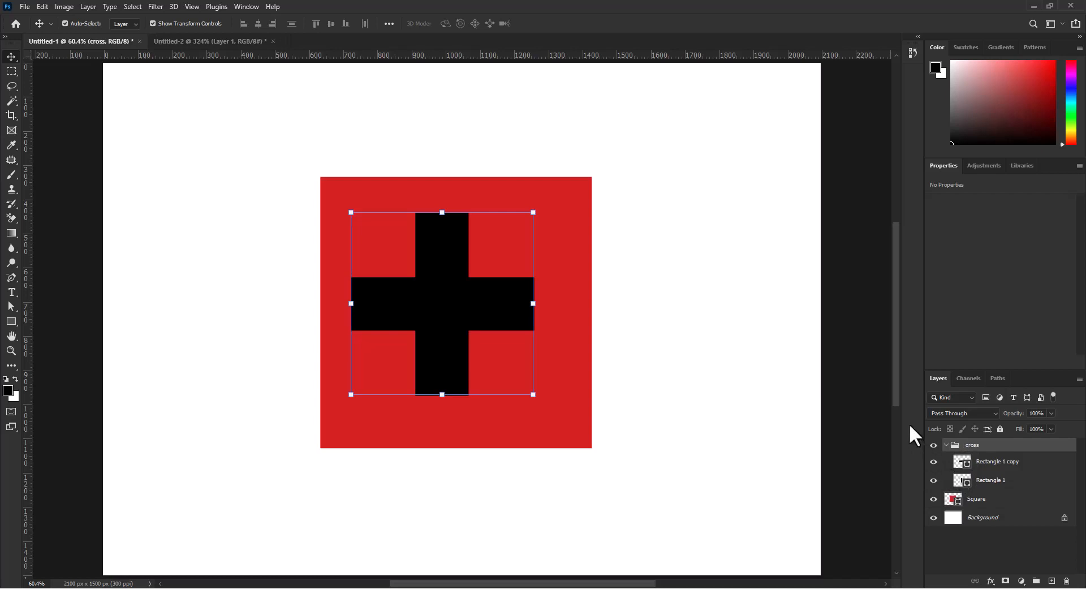
{"action": "left_click", "coordinate": [945, 446]}
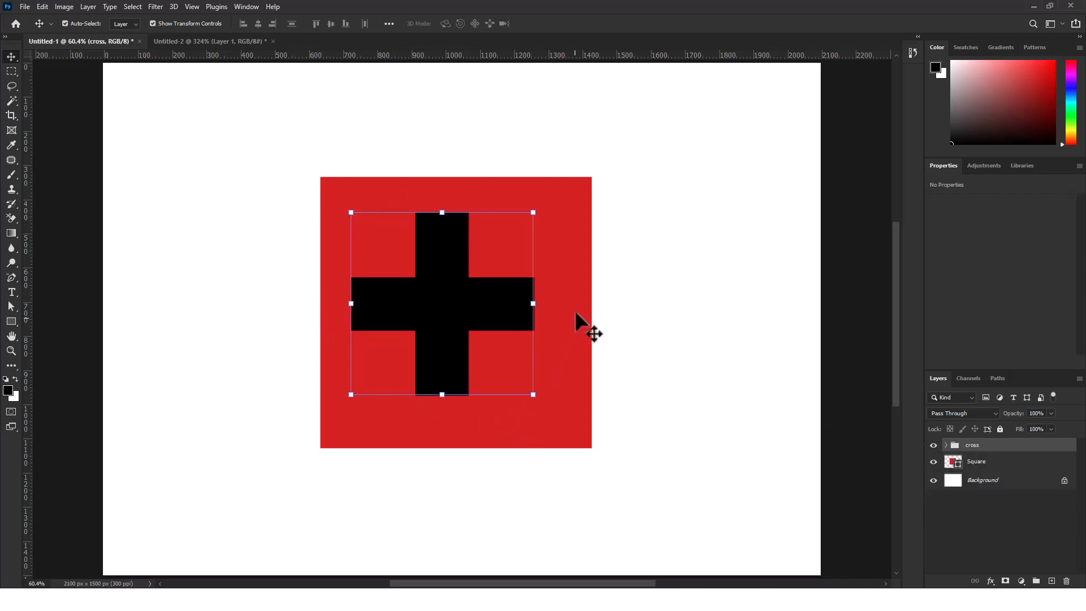
Center the cross group horizontally and vertically on the red Square layer with Auto-Select set to Group, and deselect everything
{"action": "left_click", "coordinate": [582, 208]}
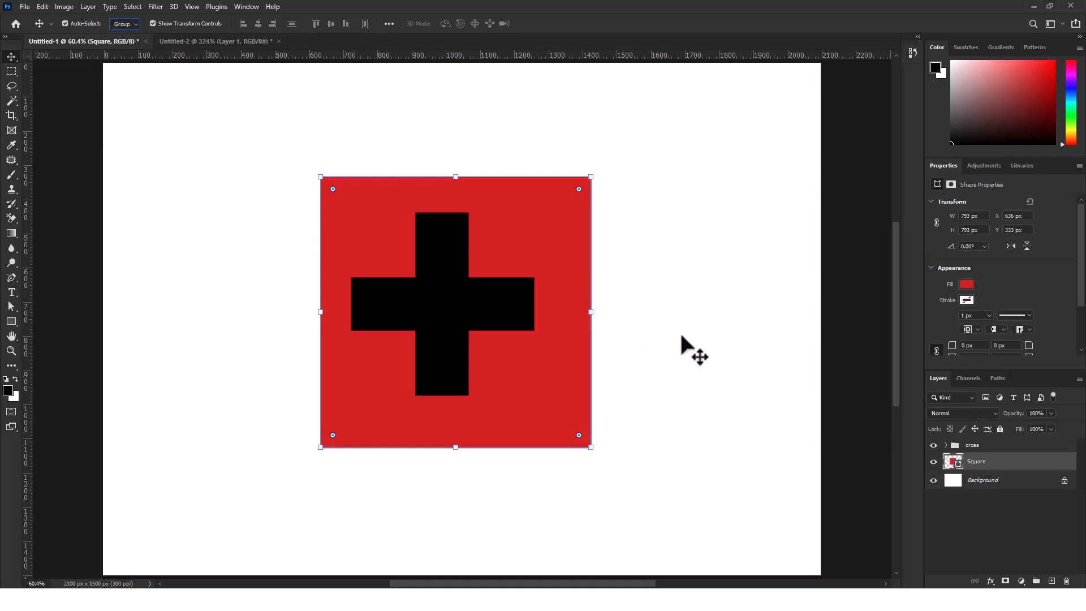
{"action": "left_click", "coordinate": [972, 447]}
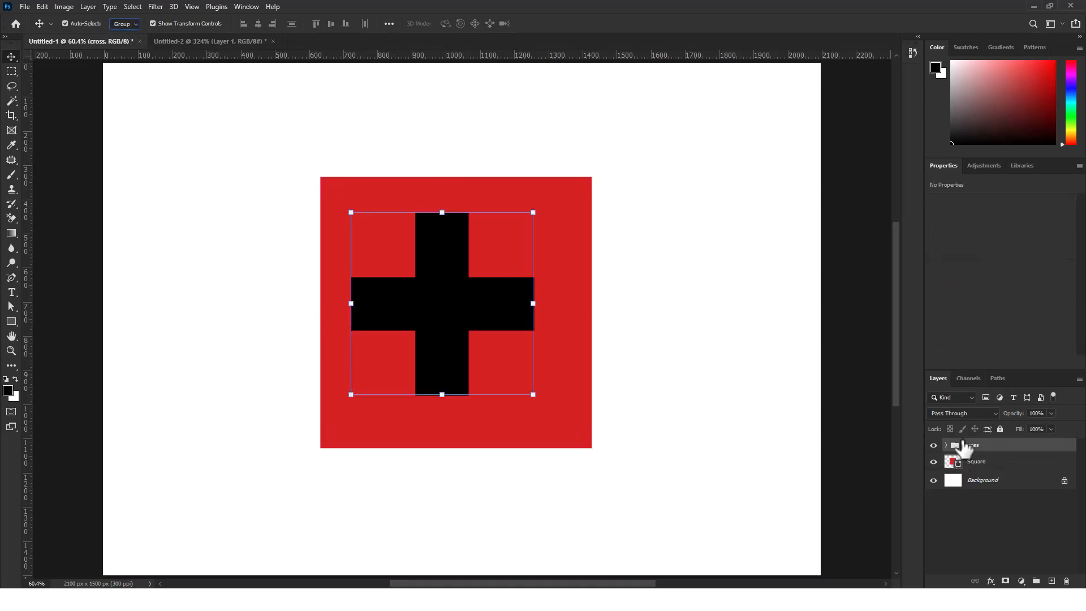
{"action": "left_click", "coordinate": [993, 468], "text": "shift"}
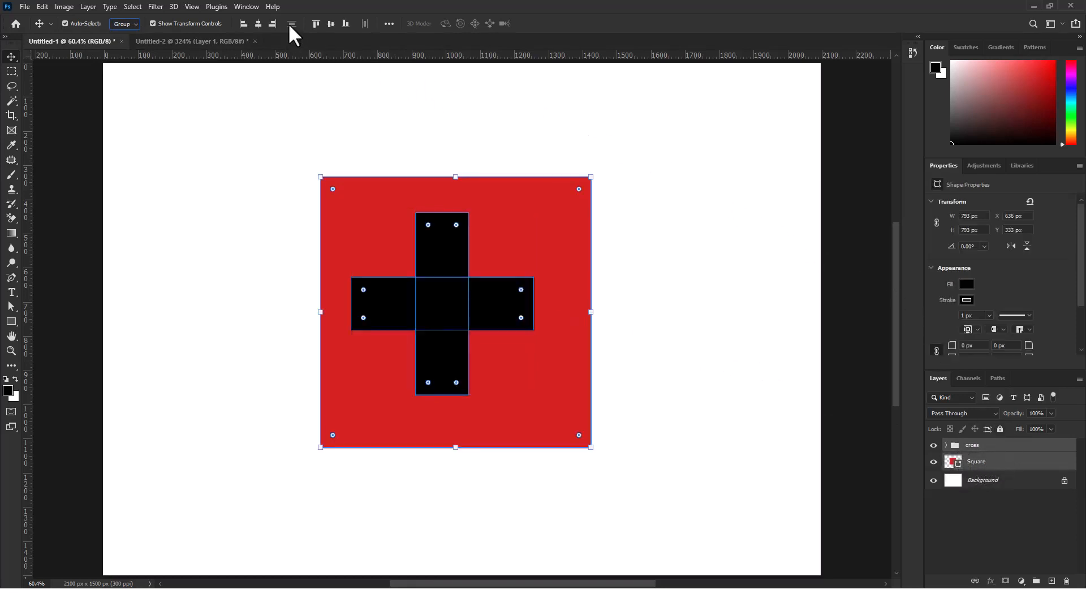
{"action": "left_click", "coordinate": [258, 25]}
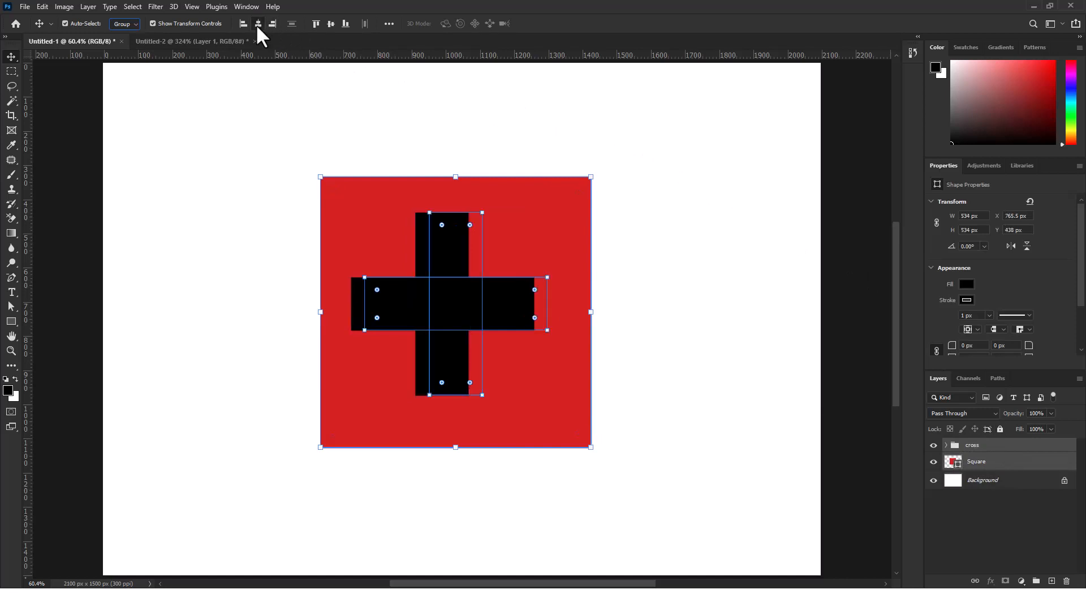
{"action": "left_click", "coordinate": [330, 25]}
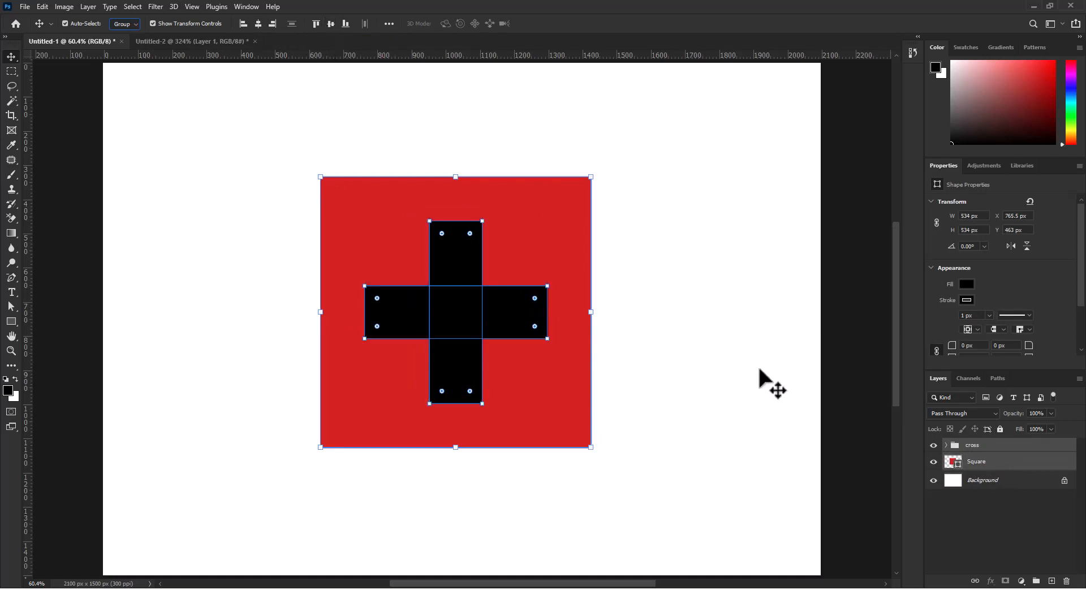
{"action": "left_click", "coordinate": [748, 347]}
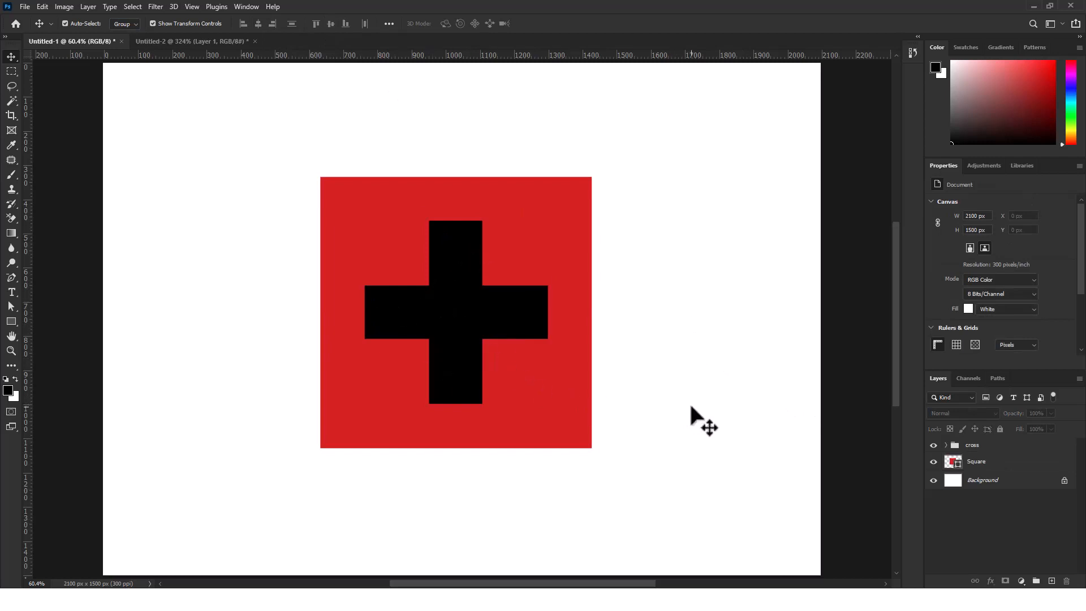
Select the whole cross on the canvas with Auto-Select set to Group
{"action": "left_click", "coordinate": [137, 42]}
{"action": "left_click", "coordinate": [137, 104]}
{"action": "left_click", "coordinate": [131, 35]}
{"action": "left_click", "coordinate": [499, 315]}
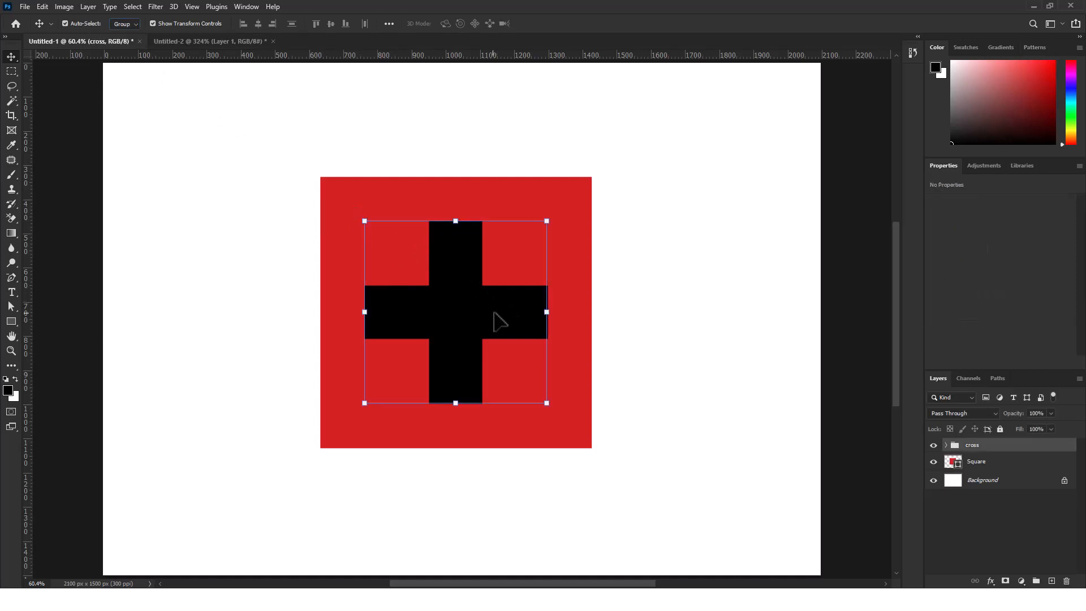
Set Auto-Select to Layer and select the vertical bar, the horizontal bar and the red square individually on the canvas
{"action": "left_click", "coordinate": [125, 23]}
{"action": "left_click", "coordinate": [129, 52]}
{"action": "left_click", "coordinate": [460, 359]}
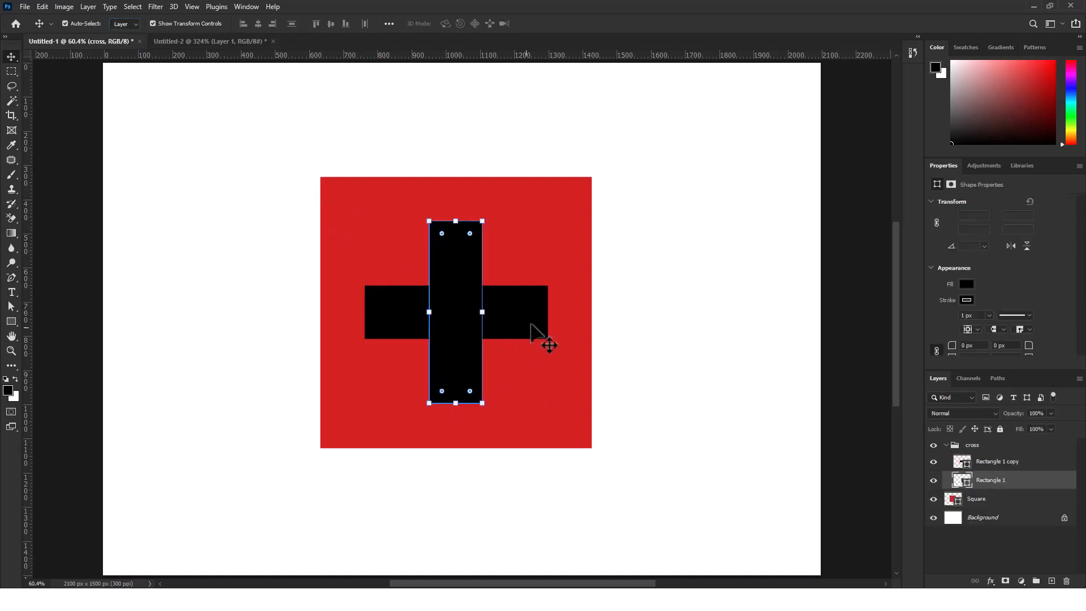
{"action": "left_click", "coordinate": [541, 334]}
{"action": "left_click", "coordinate": [383, 245]}
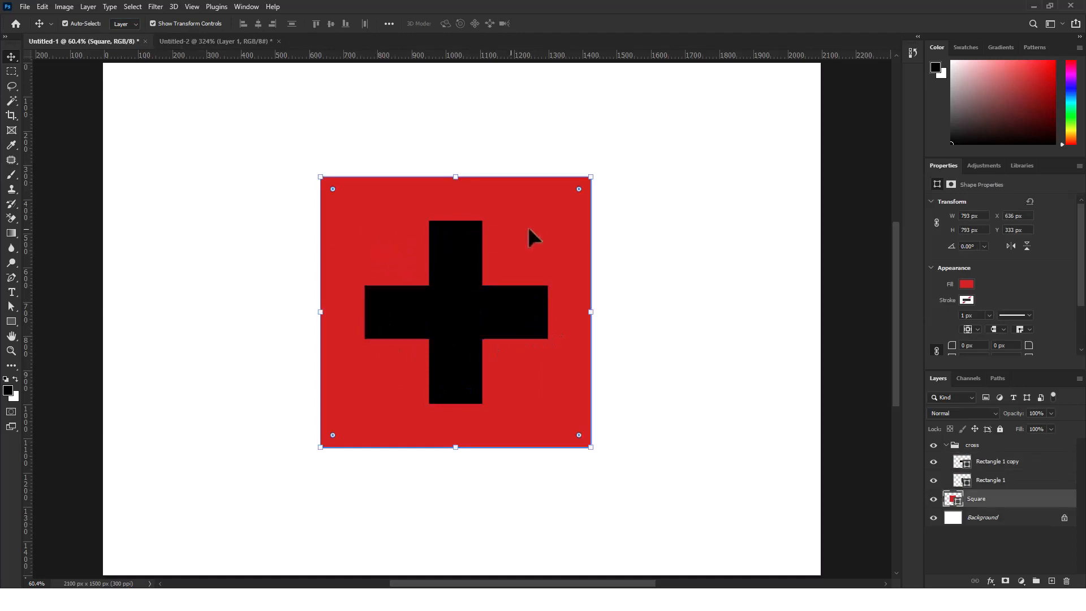
Set Auto-Select back to Group and select the whole cross followed by the red square on the canvas
{"action": "left_click", "coordinate": [124, 24]}
{"action": "left_click", "coordinate": [122, 34]}
{"action": "left_click", "coordinate": [445, 300]}
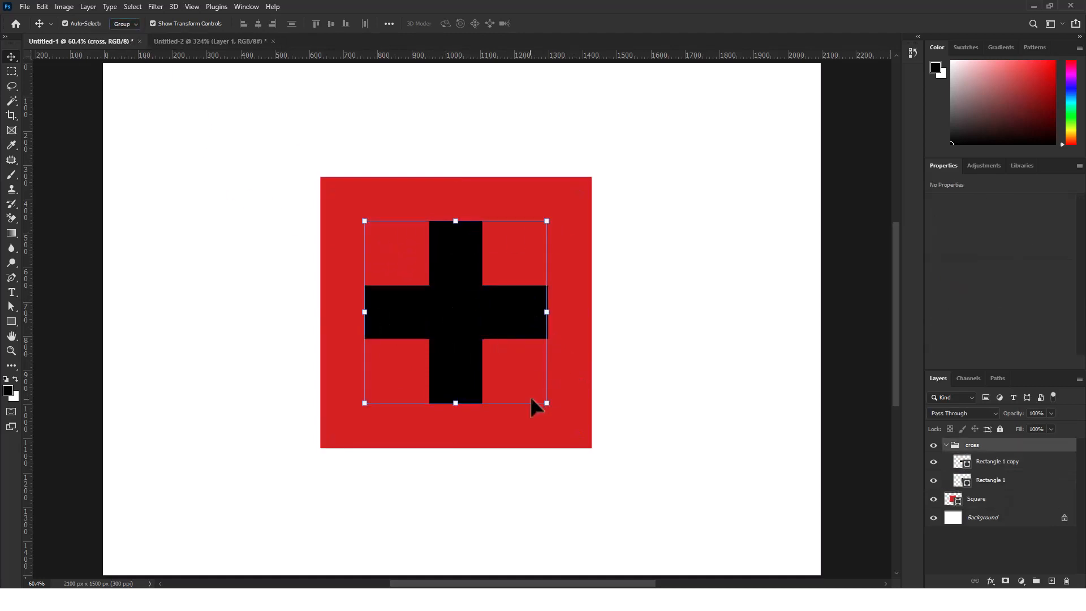
{"action": "left_click", "coordinate": [526, 433]}
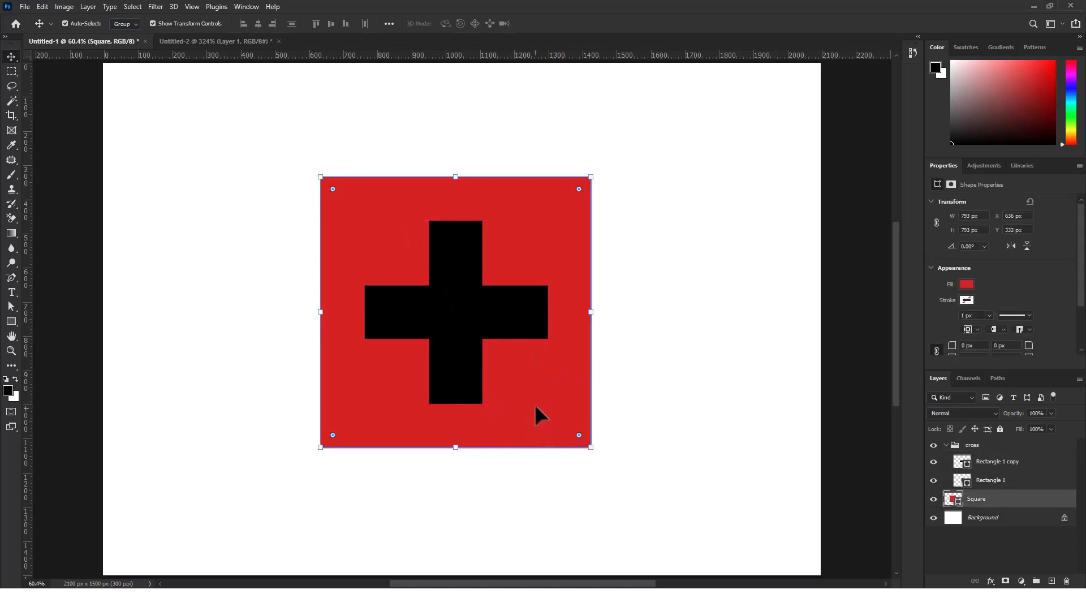
Set Auto-Select to Layer and fill the cross's horizontal bar, Rectangle 1 copy, with white (#ffffff)
{"action": "left_click", "coordinate": [457, 351]}
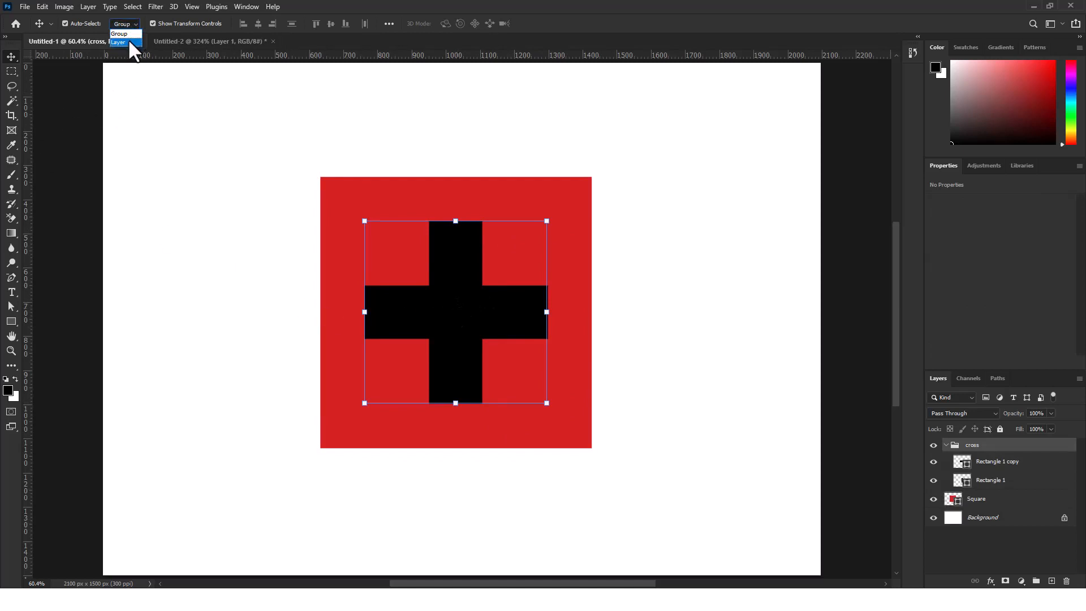
{"action": "left_click", "coordinate": [126, 42]}
{"action": "left_click", "coordinate": [1005, 464]}
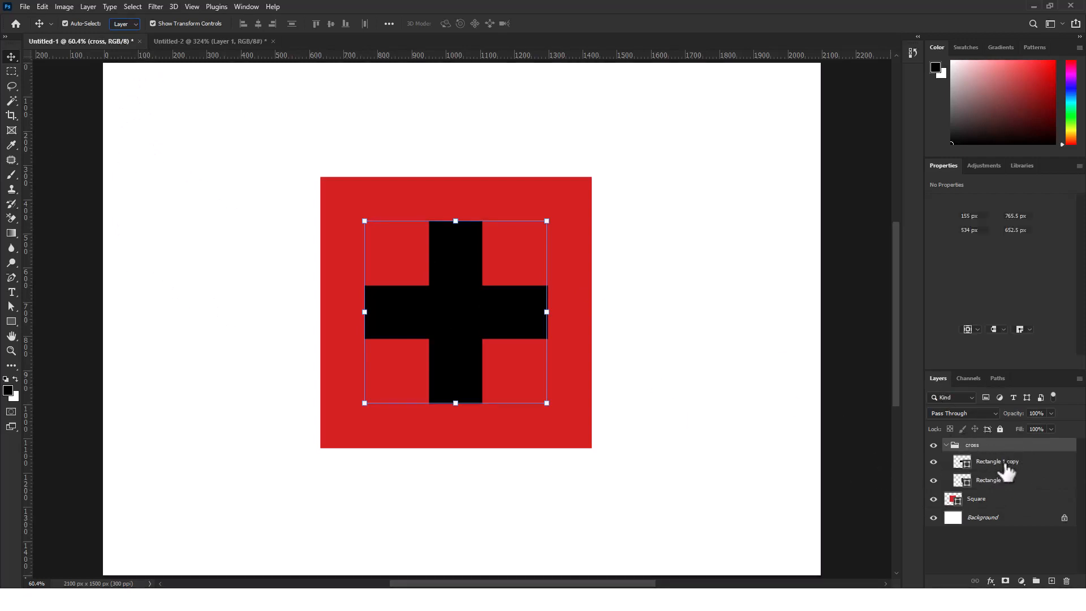
{"action": "left_click", "coordinate": [968, 284]}
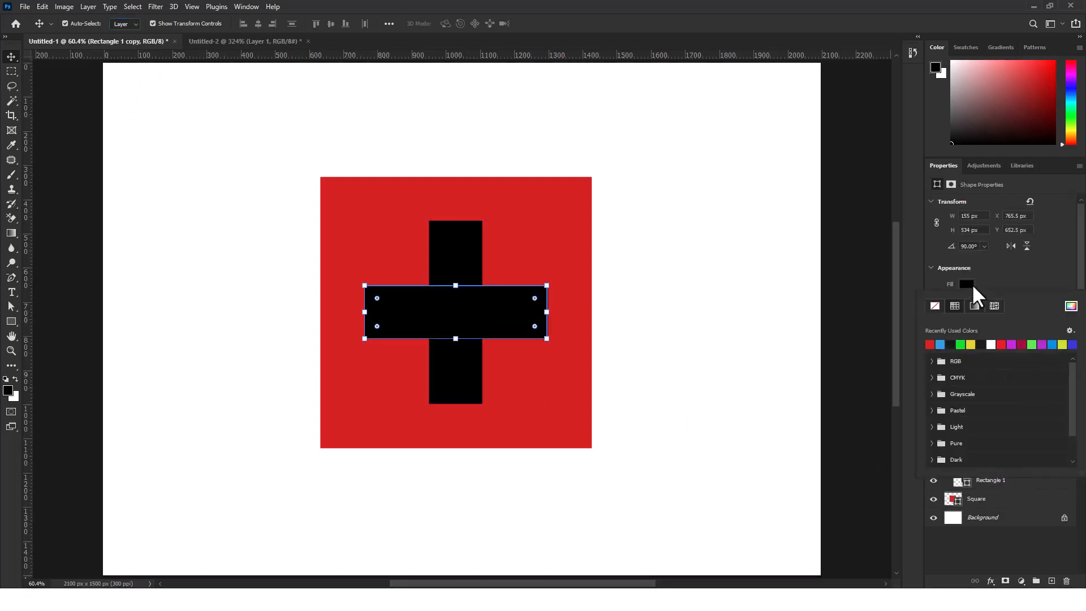
{"action": "left_click", "coordinate": [965, 286]}
{"action": "left_click", "coordinate": [966, 286]}
{"action": "left_click", "coordinate": [1073, 307]}
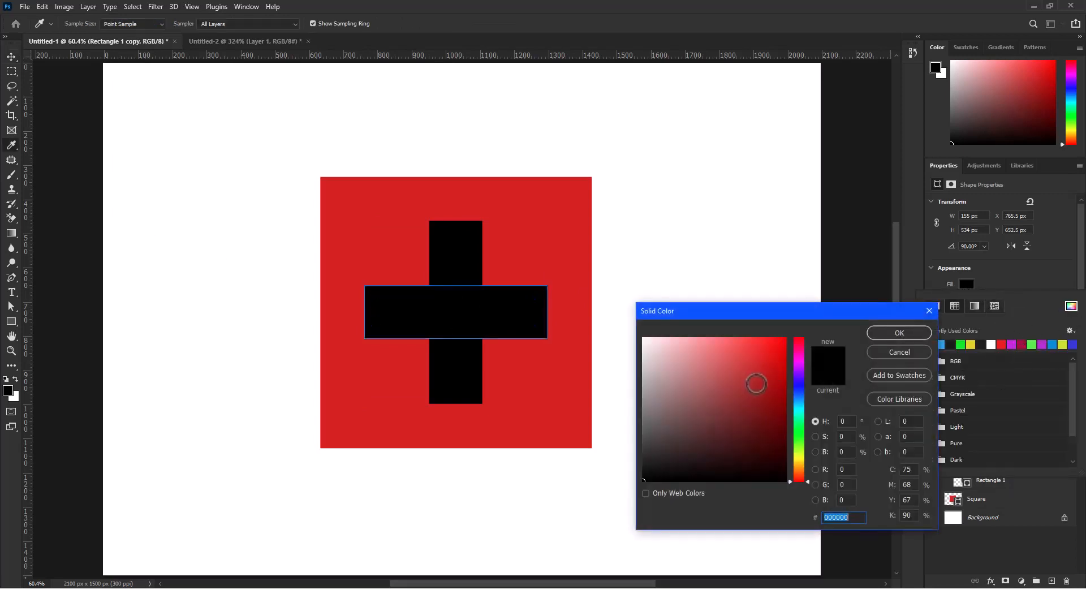
{"action": "mouse_move", "coordinate": [707, 386]}
{"action": "left_mouse_down"}
{"action": "mouse_move", "coordinate": [609, 317]}
{"action": "mouse_move", "coordinate": [640, 305]}
{"action": "left_mouse_up"}
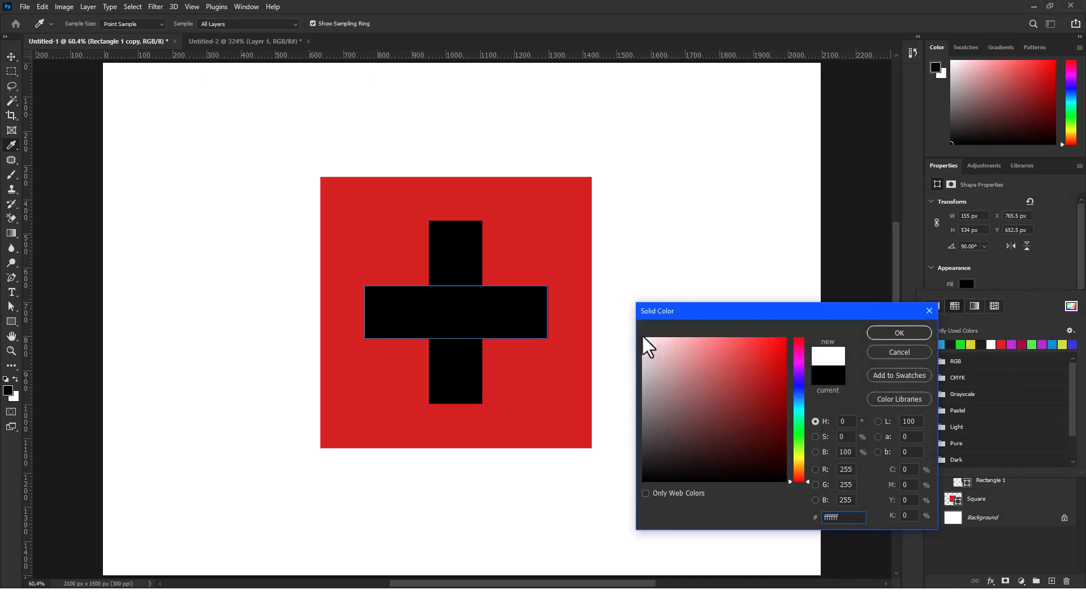
{"action": "left_click", "coordinate": [897, 334]}
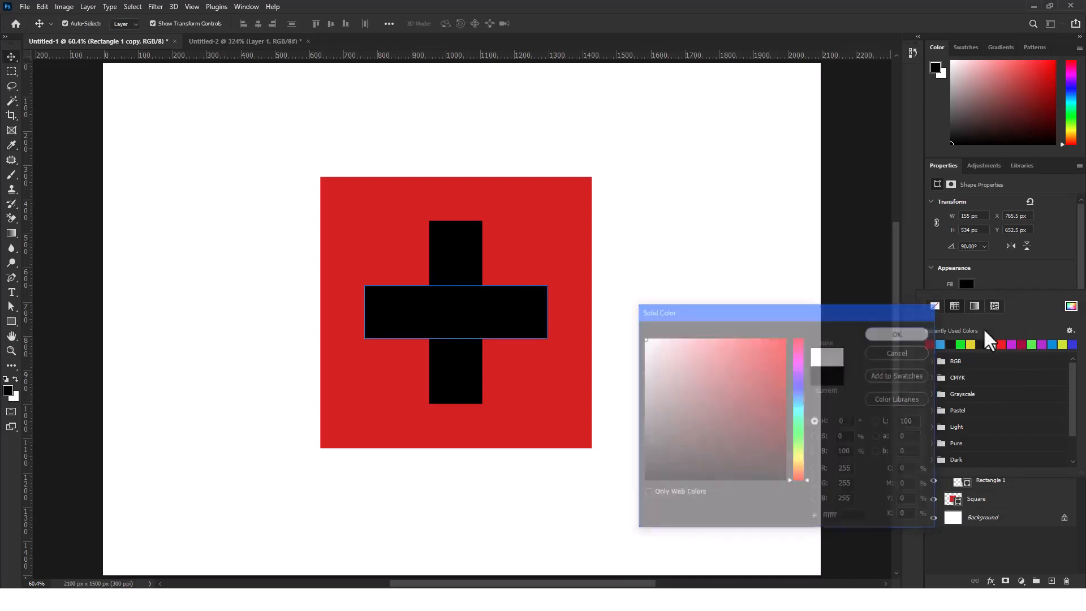
Remove the stroke from the cross's horizontal bar
{"action": "left_click", "coordinate": [966, 300]}
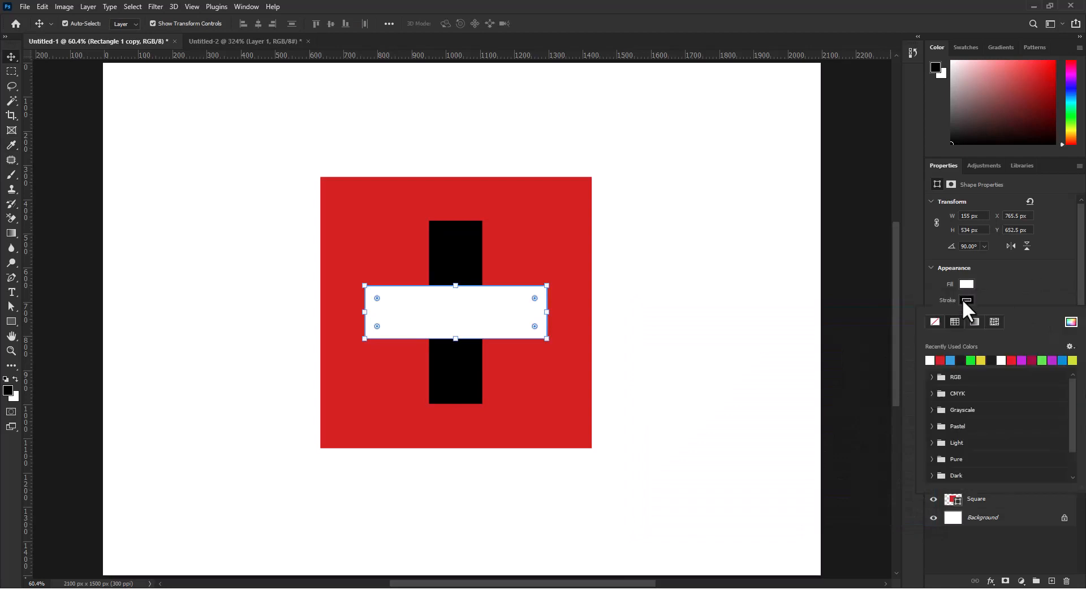
{"action": "left_click", "coordinate": [935, 321]}
{"action": "left_click", "coordinate": [996, 291]}
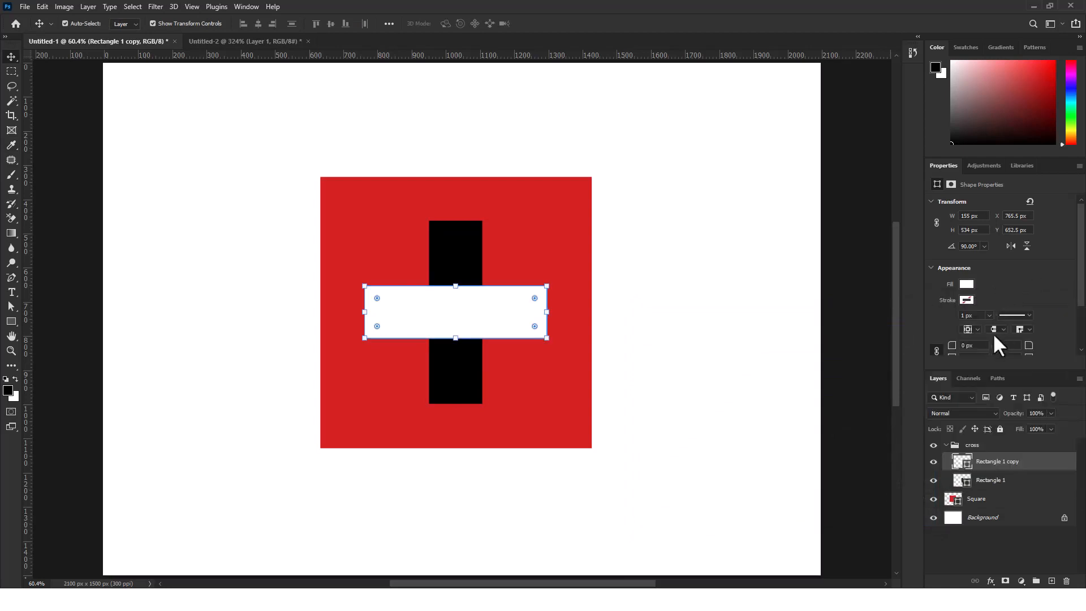
Give the cross's vertical bar, Rectangle 1, a white fill and no stroke, and deselect everything
{"action": "left_click", "coordinate": [459, 368]}
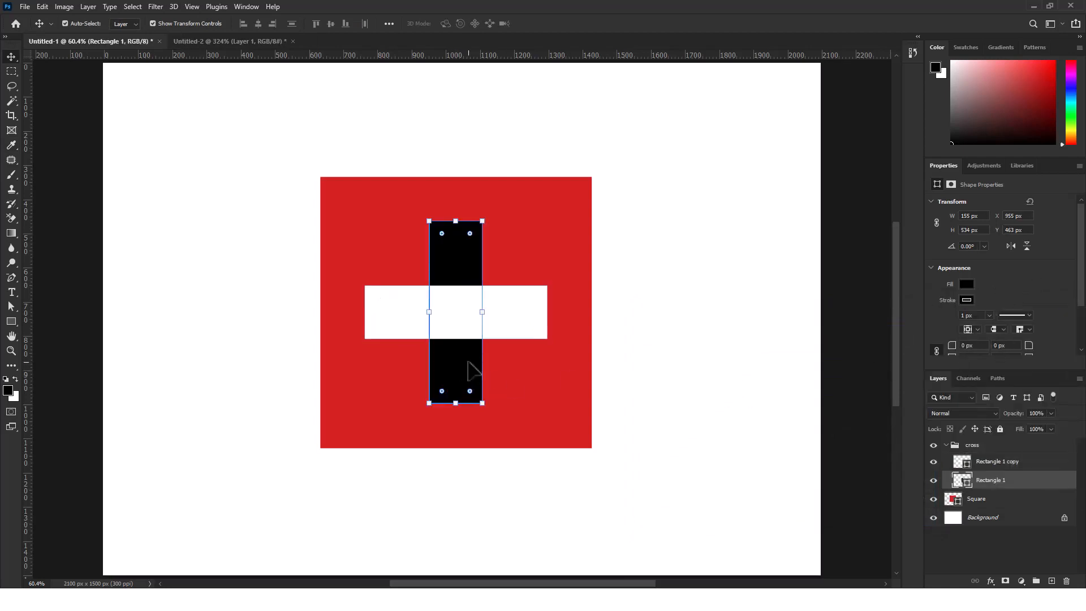
{"action": "left_click", "coordinate": [967, 284]}
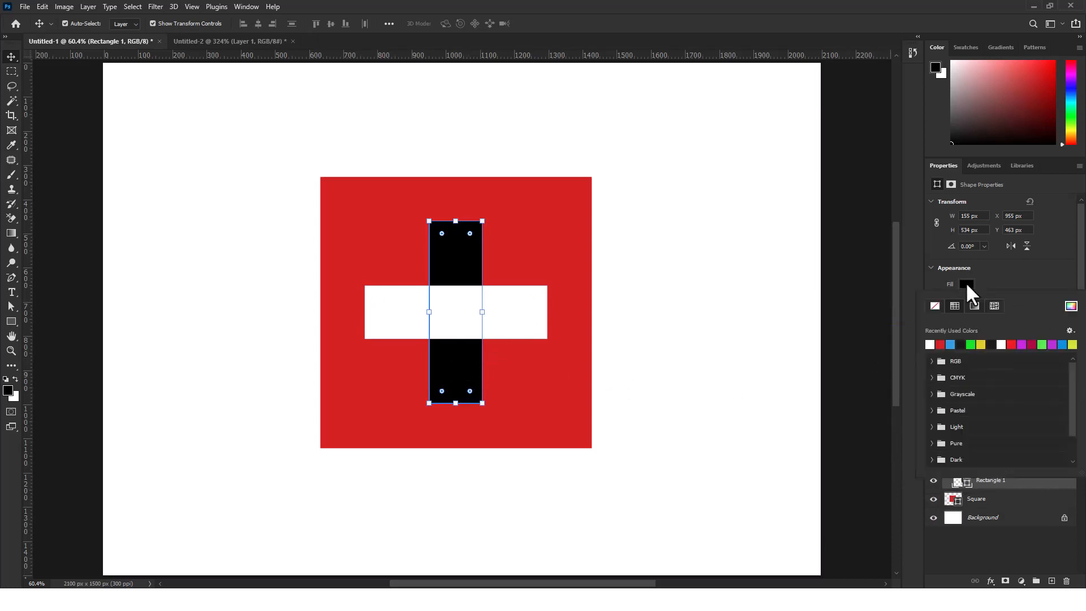
{"action": "left_click", "coordinate": [930, 344]}
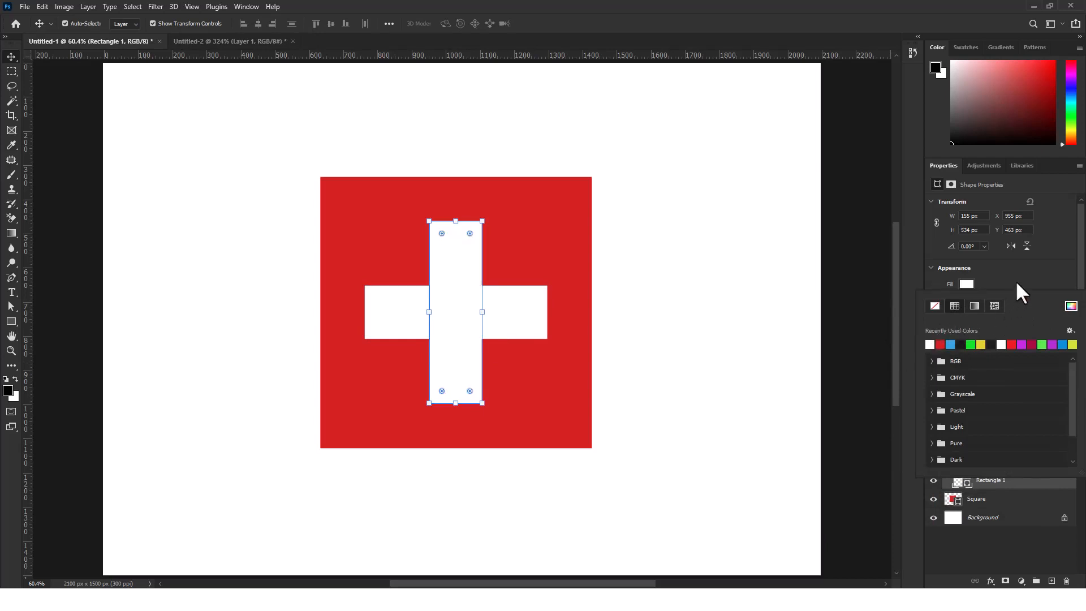
{"action": "left_click", "coordinate": [1016, 280]}
{"action": "left_click", "coordinate": [966, 300]}
{"action": "left_click", "coordinate": [937, 321]}
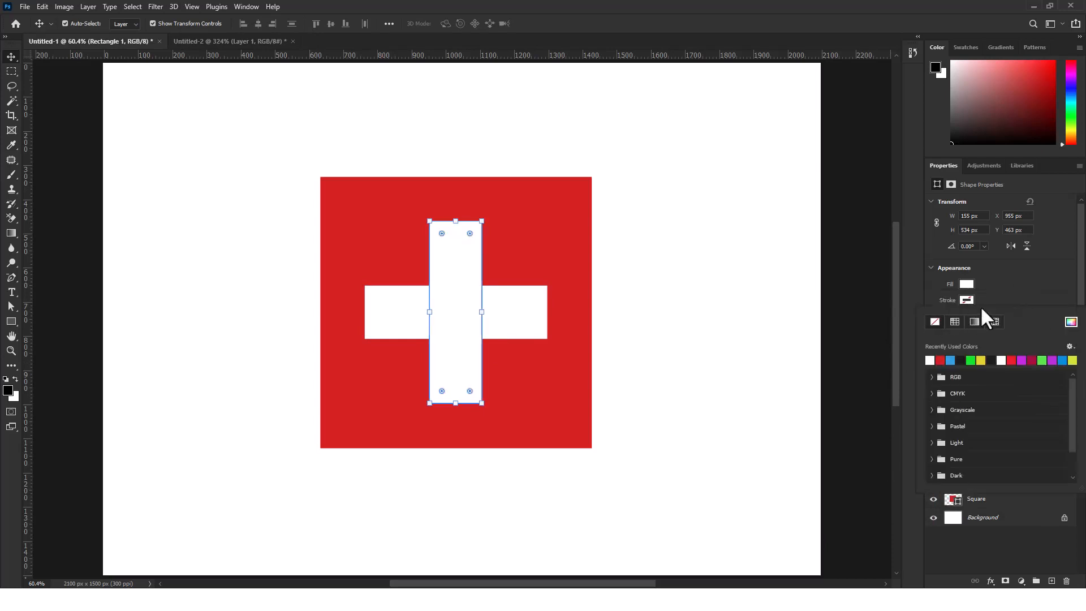
{"action": "left_click", "coordinate": [1011, 281]}
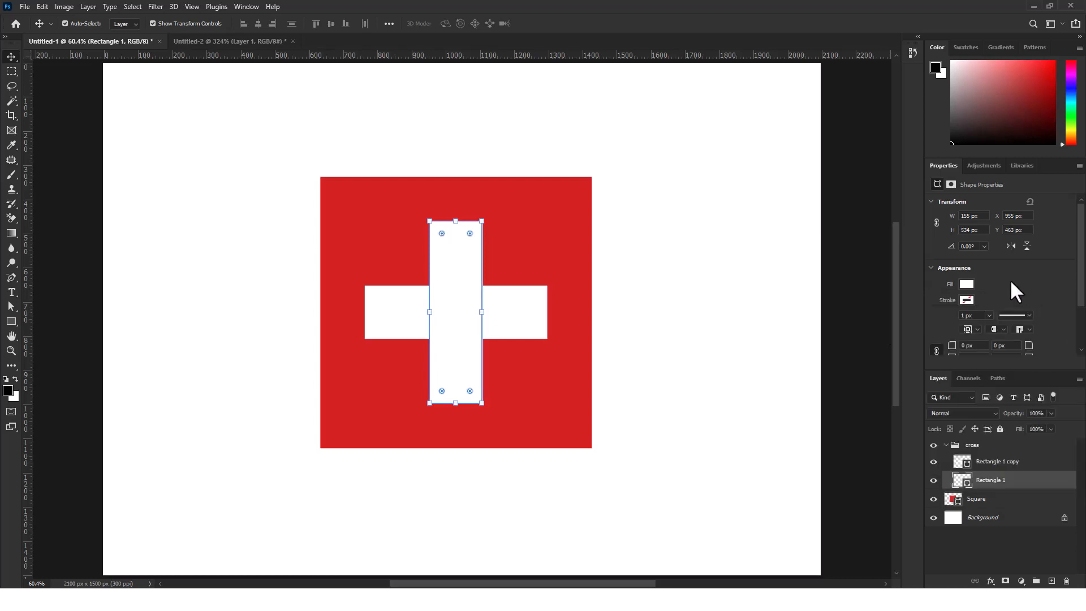
{"action": "left_click", "coordinate": [274, 191]}
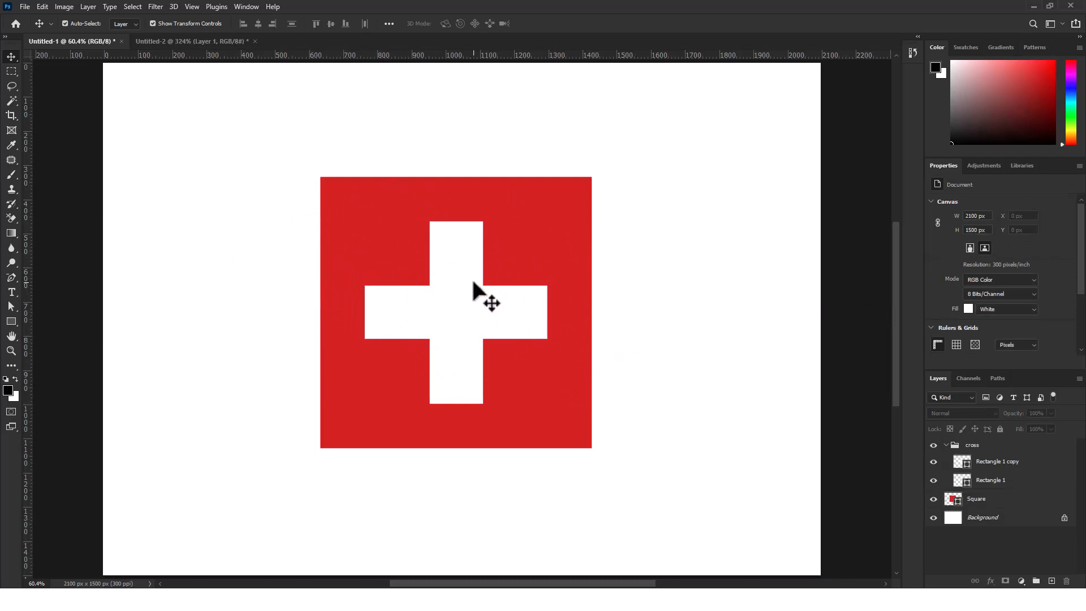
Compare the finished flag with the reference image in the Untitled-2 document and return to Untitled-1
{"action": "scroll", "coordinate": [452, 266], "scroll_direction": "down", "scroll_amount": 1}
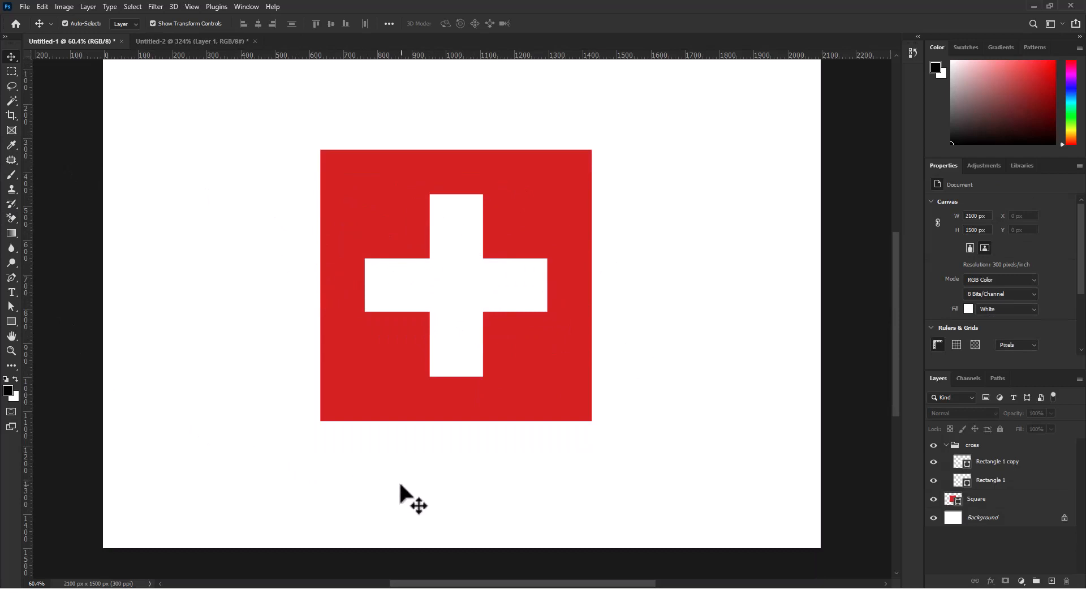
{"action": "left_click", "coordinate": [191, 43]}
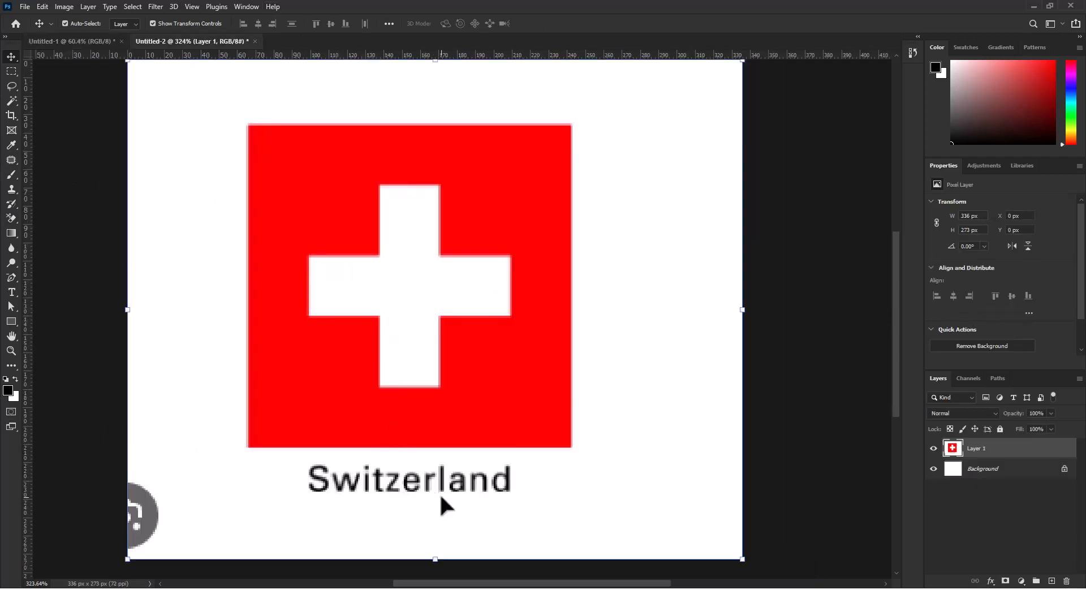
{"action": "left_click", "coordinate": [52, 40]}
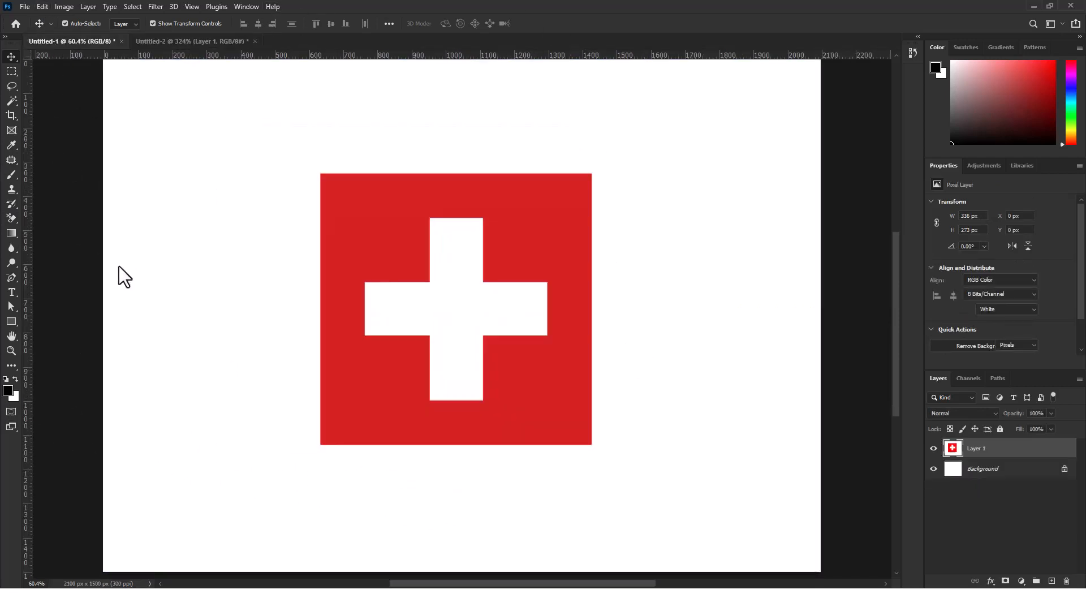
Add the horizontal text "Switzerland" on the white area just below the red square
{"action": "left_click", "coordinate": [9, 293]}
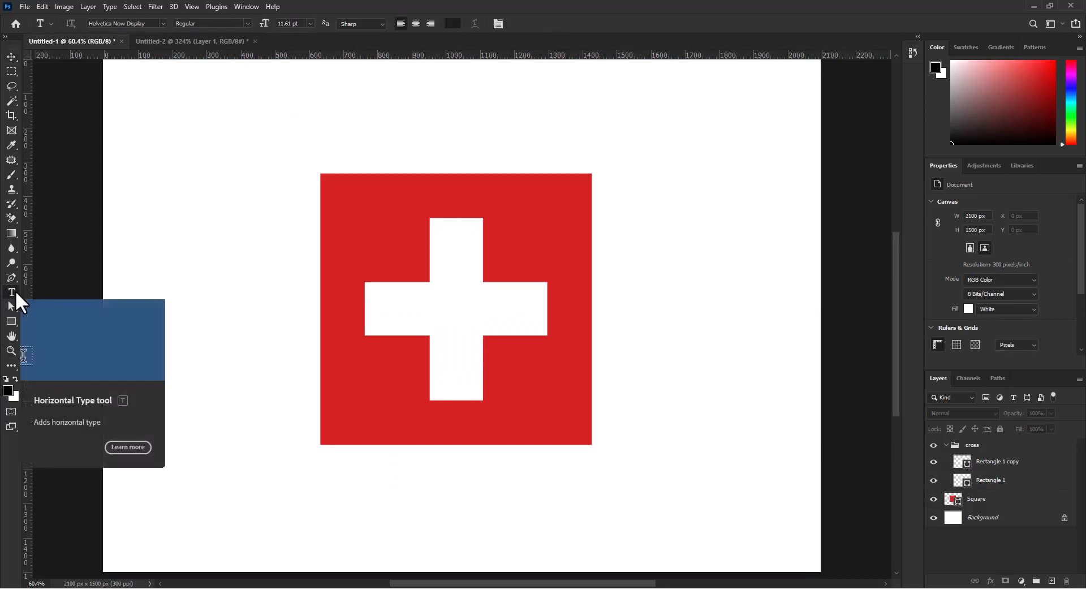
{"action": "left_click", "coordinate": [15, 291]}
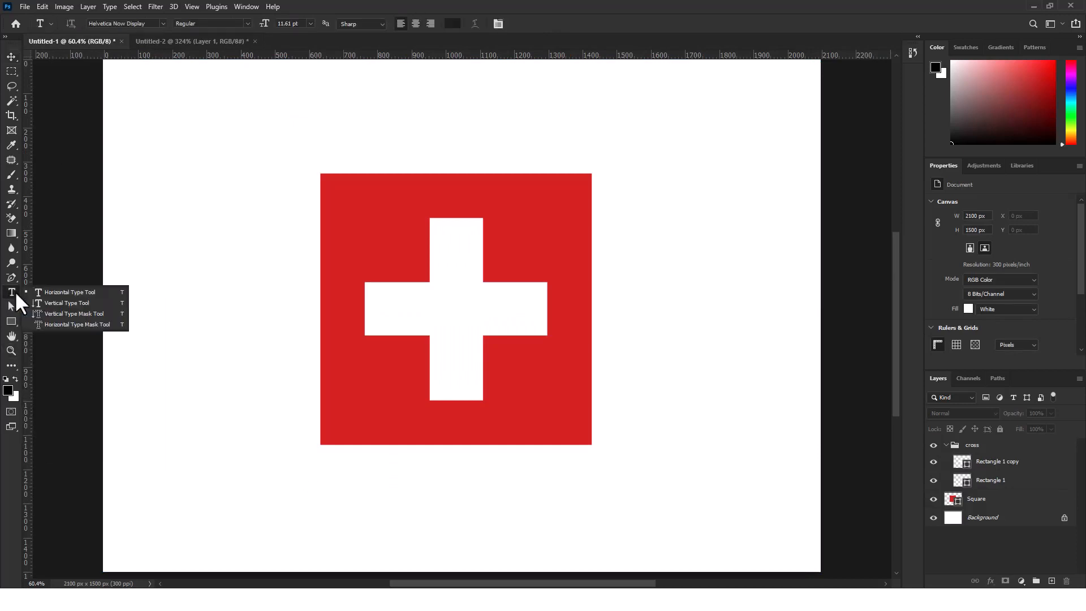
{"action": "left_click", "coordinate": [86, 293]}
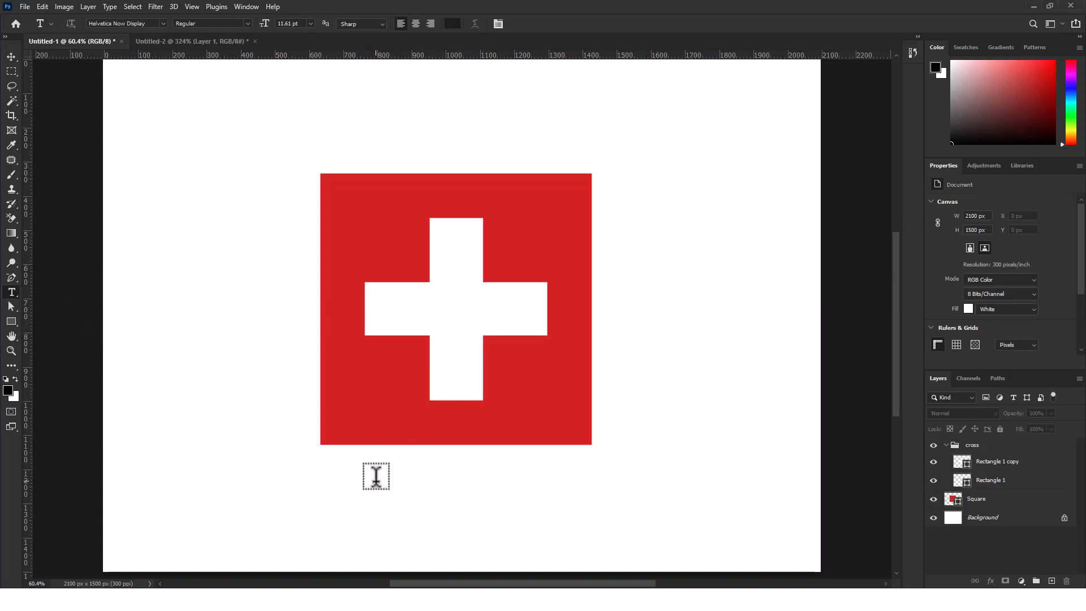
{"action": "left_click", "coordinate": [330, 478]}
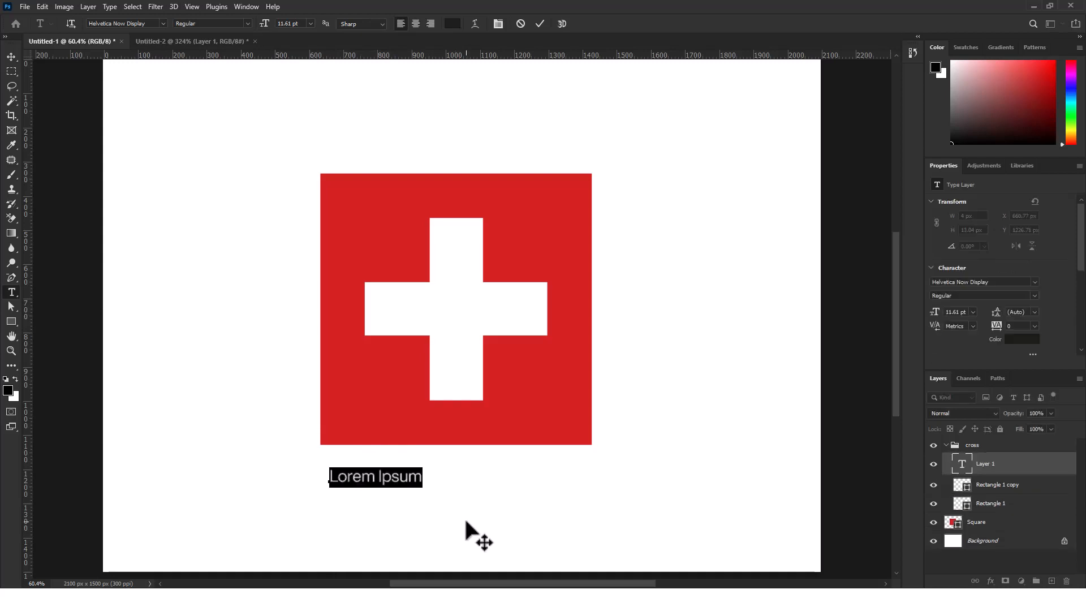
{"action": "type", "text": "Swi"}
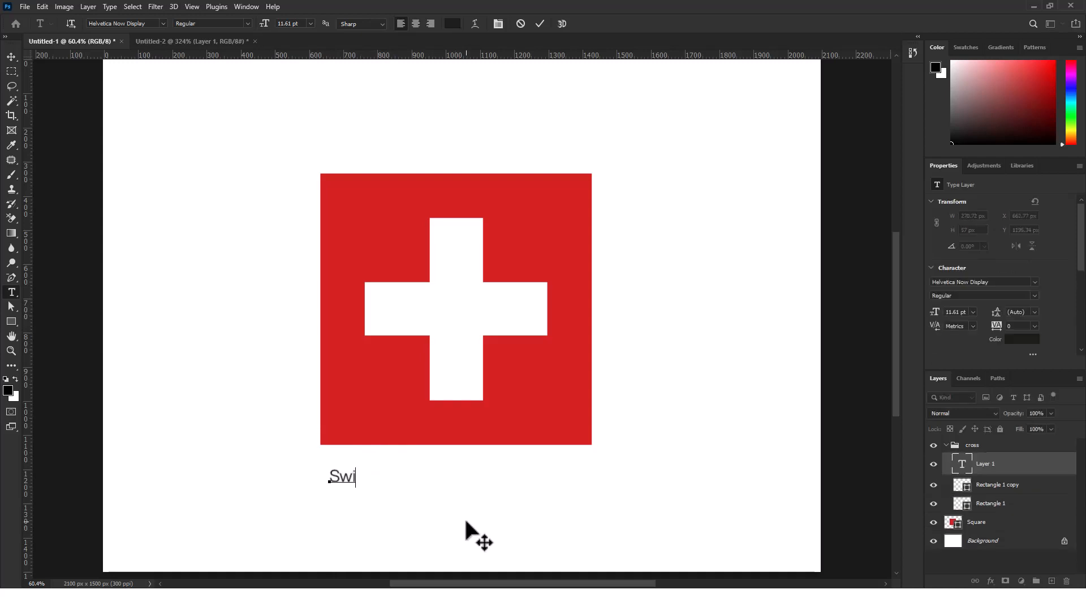
{"action": "type", "text": "tzerland"}
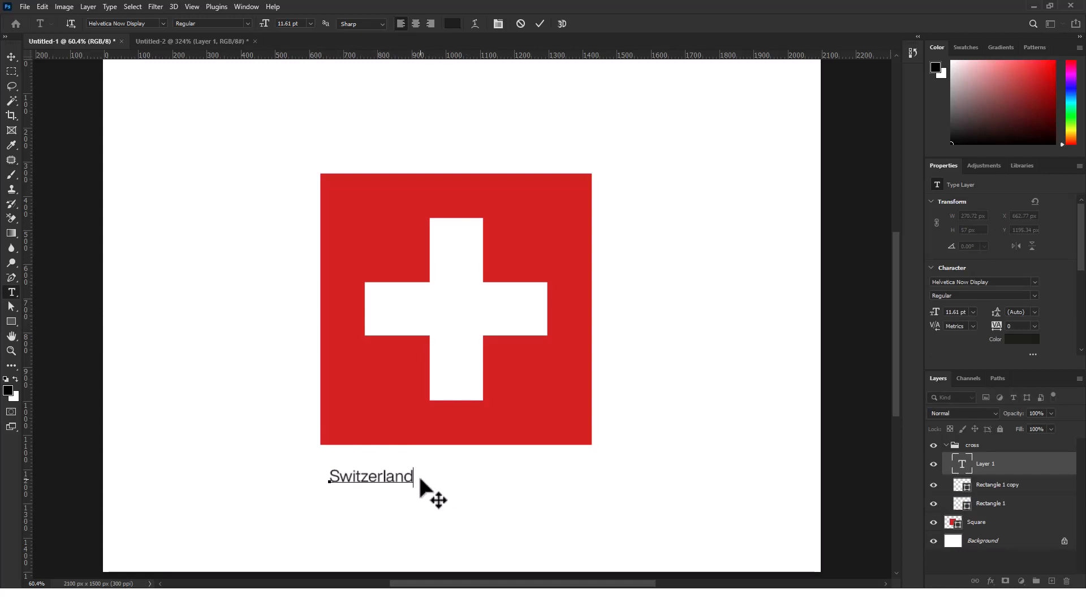
{"action": "left_click", "coordinate": [540, 23]}
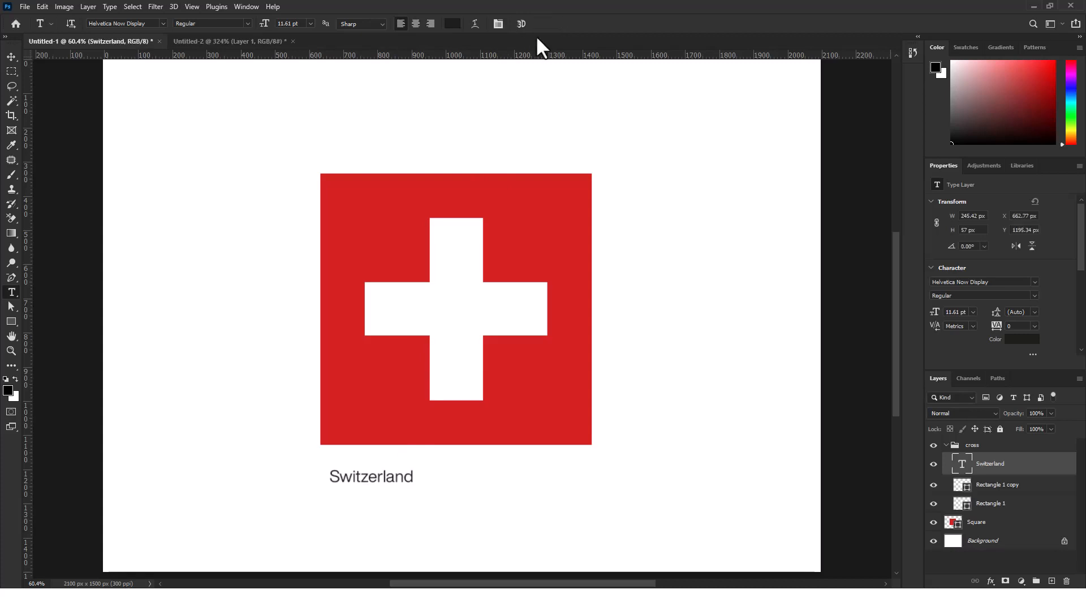
Enlarge the Switzerland text to about 181% (21.05 pt) and position it roughly centred beneath the red square
{"action": "left_click", "coordinate": [9, 59]}
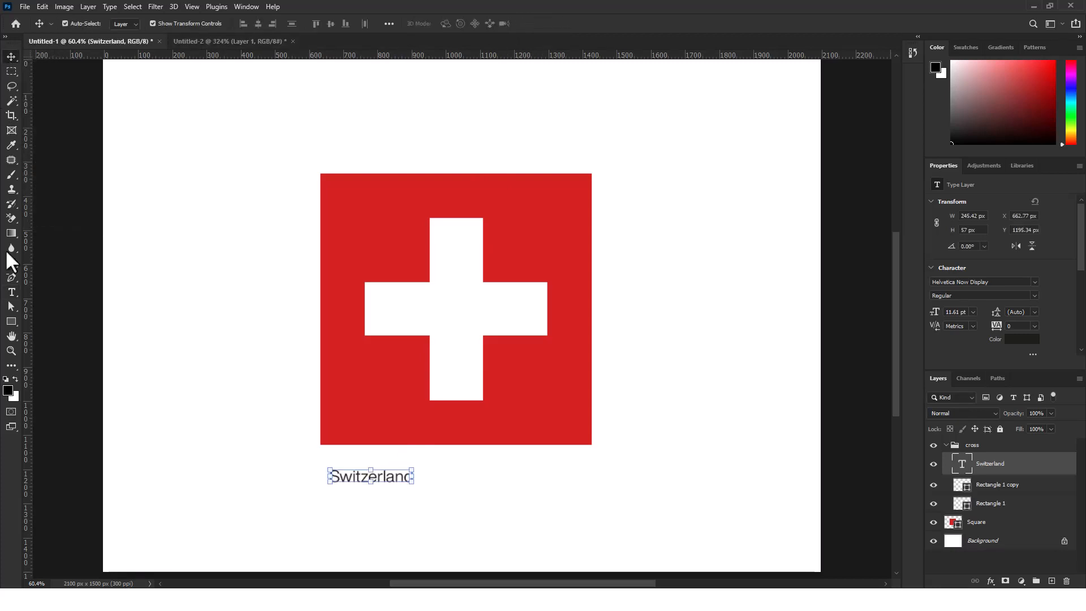
{"action": "left_click_drag", "start_coordinate": [400, 485], "coordinate": [477, 482]}
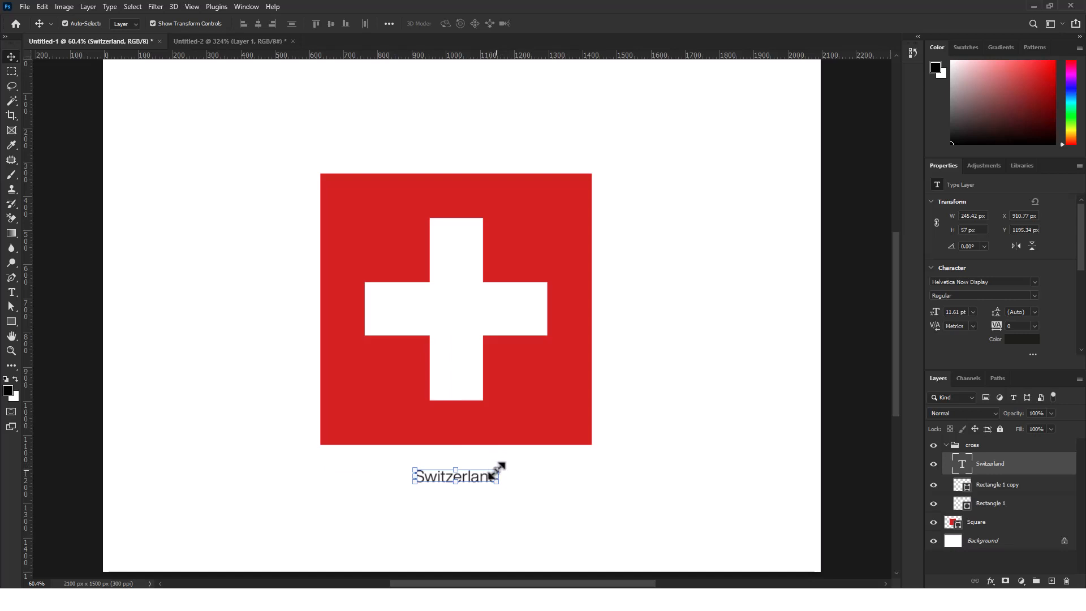
{"action": "left_click_drag", "start_coordinate": [497, 468], "coordinate": [570, 485]}
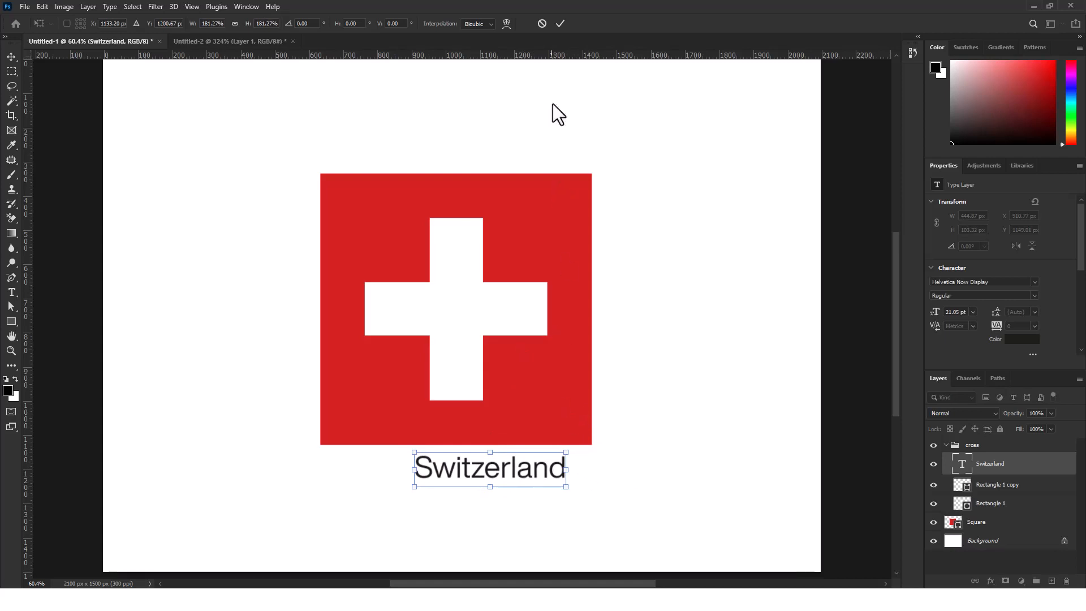
{"action": "left_click", "coordinate": [561, 24]}
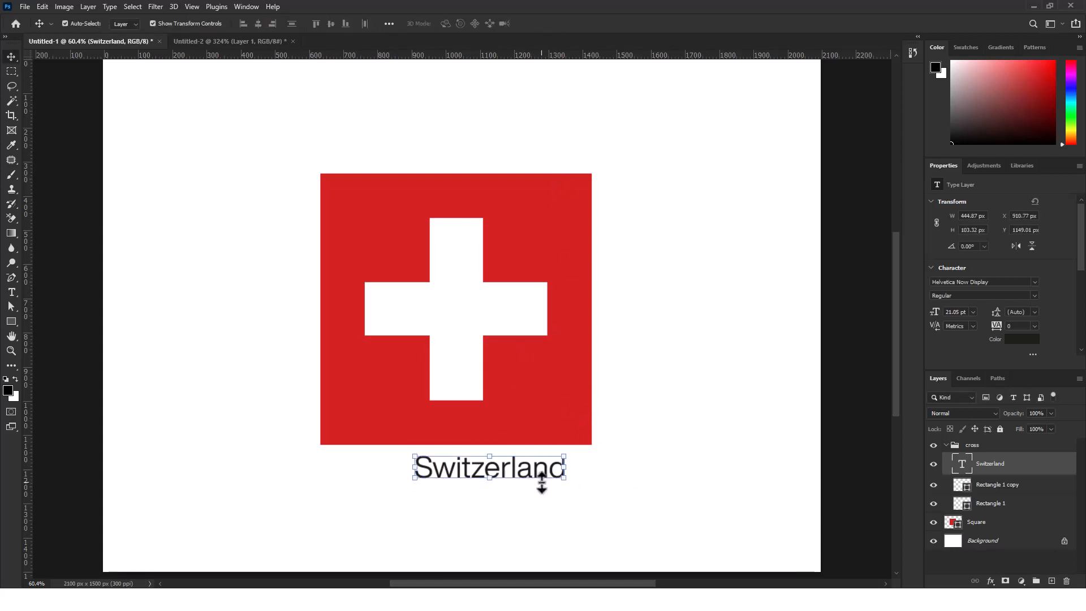
{"action": "left_click_drag", "start_coordinate": [544, 479], "coordinate": [515, 485]}
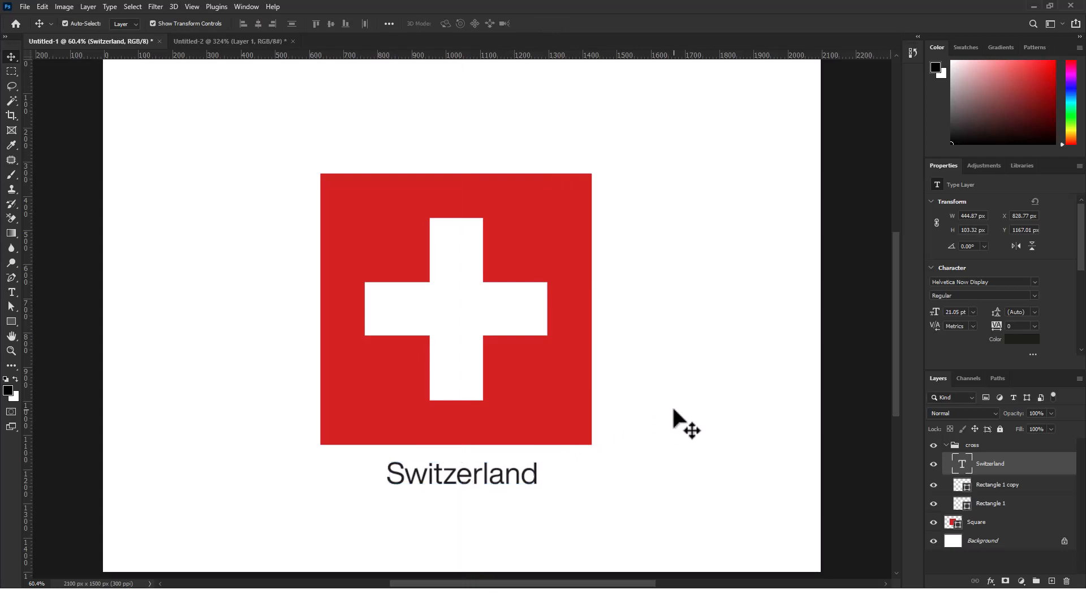
Set the Switzerland text's font to Arial Regular and deselect the layer
{"action": "left_click", "coordinate": [475, 493]}
{"action": "left_click", "coordinate": [477, 486]}
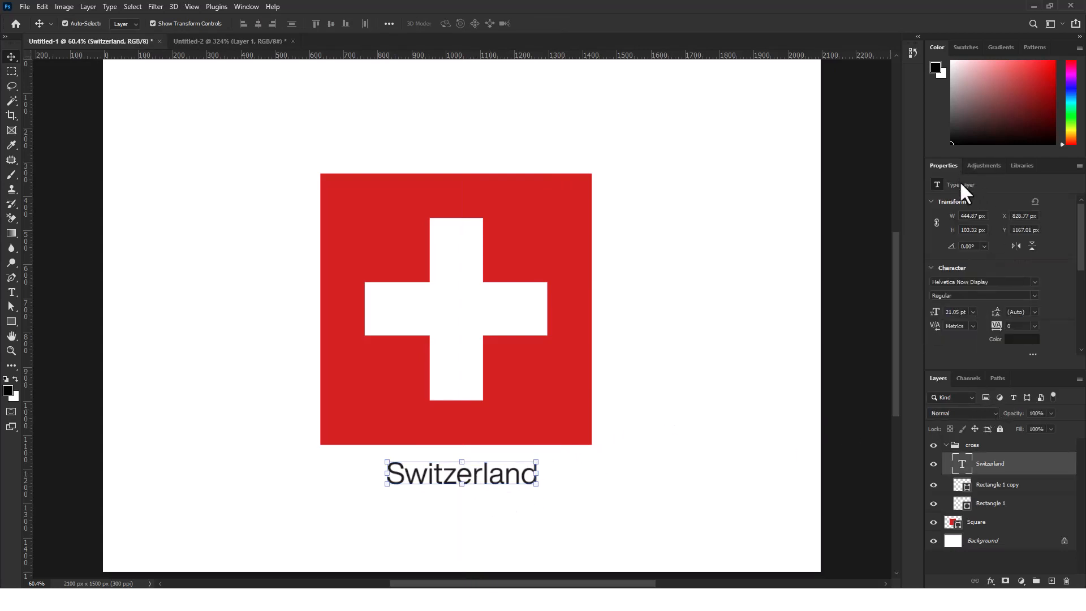
{"action": "left_click", "coordinate": [1034, 281]}
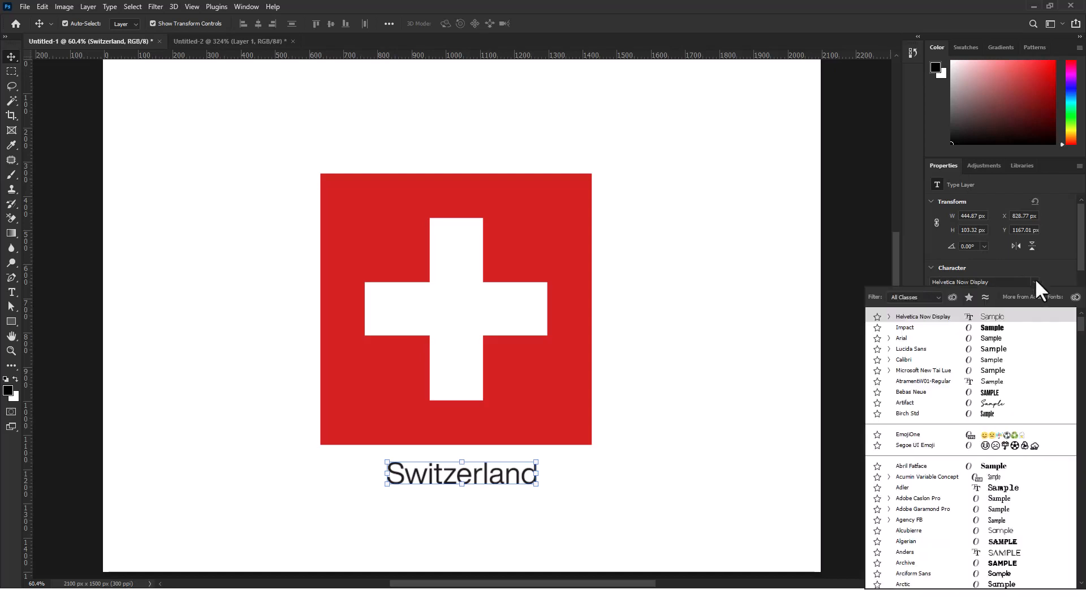
{"action": "left_click", "coordinate": [930, 338]}
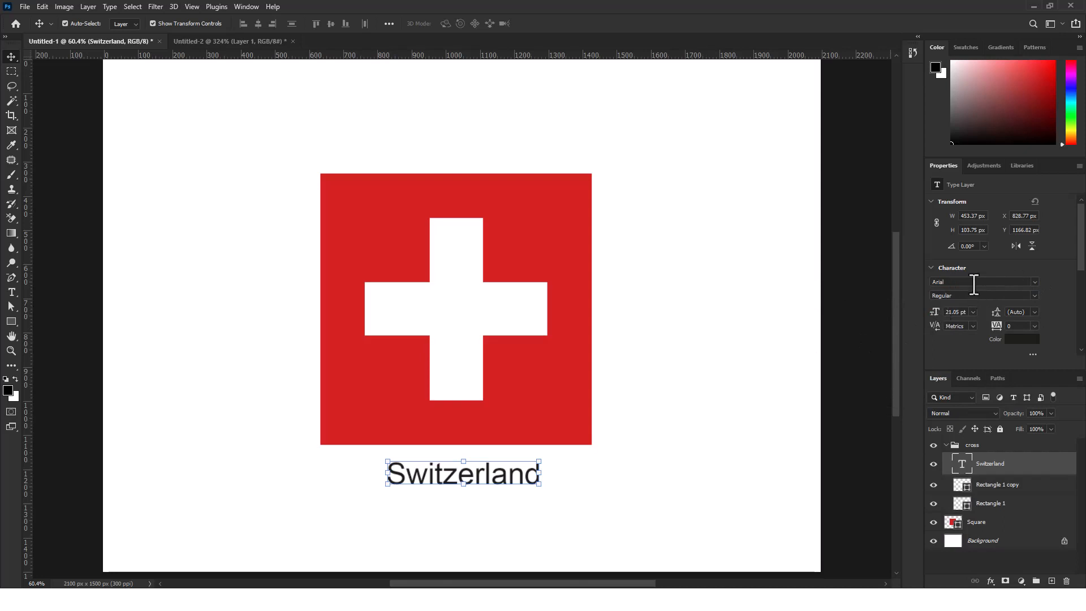
{"action": "left_click", "coordinate": [1035, 295]}
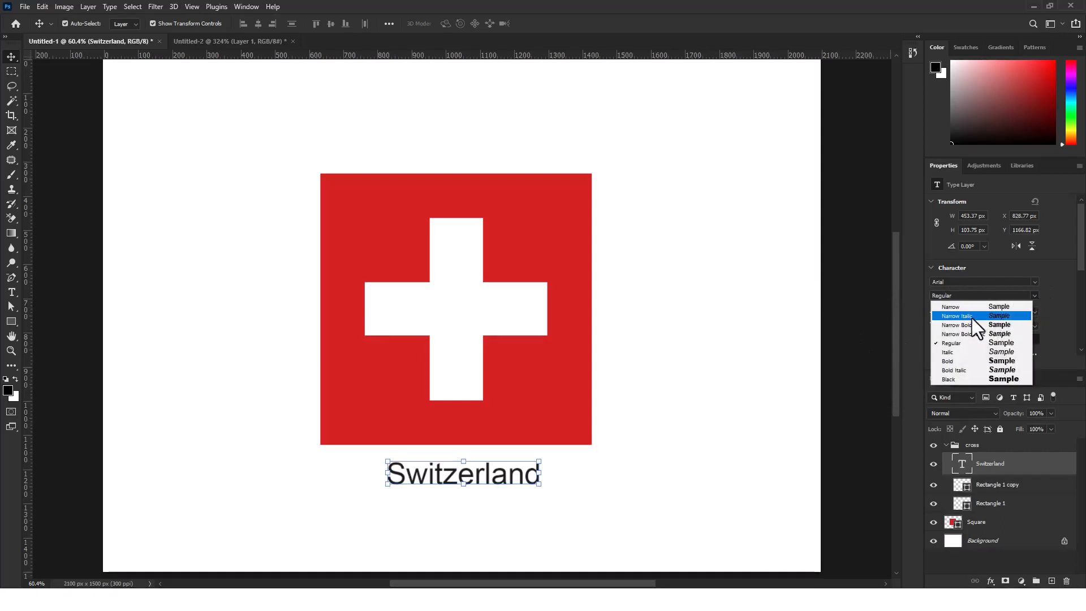
{"action": "left_click", "coordinate": [963, 346]}
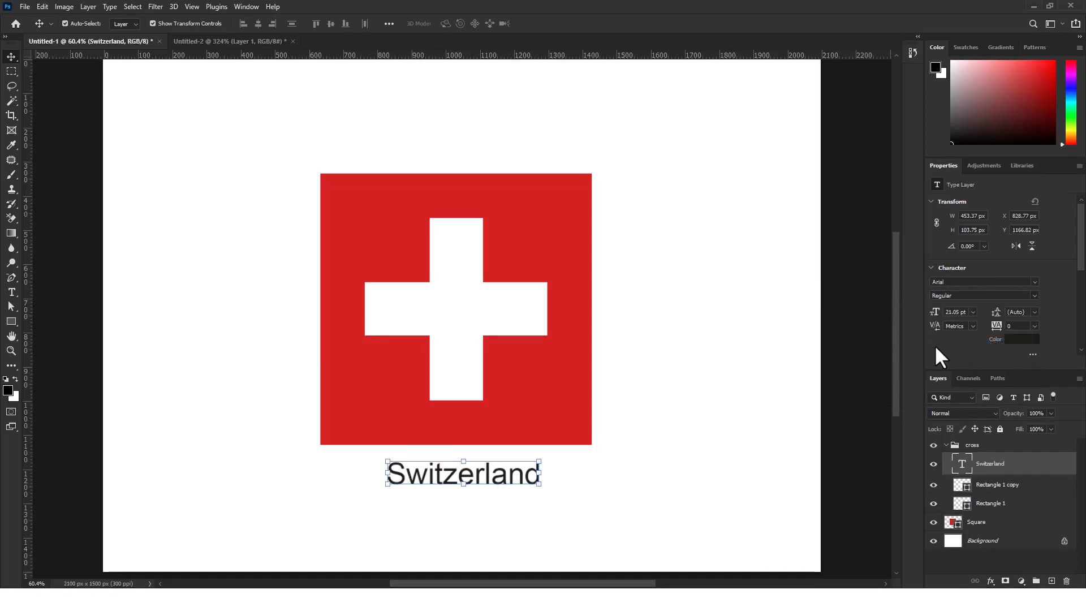
{"action": "left_click", "coordinate": [656, 353]}
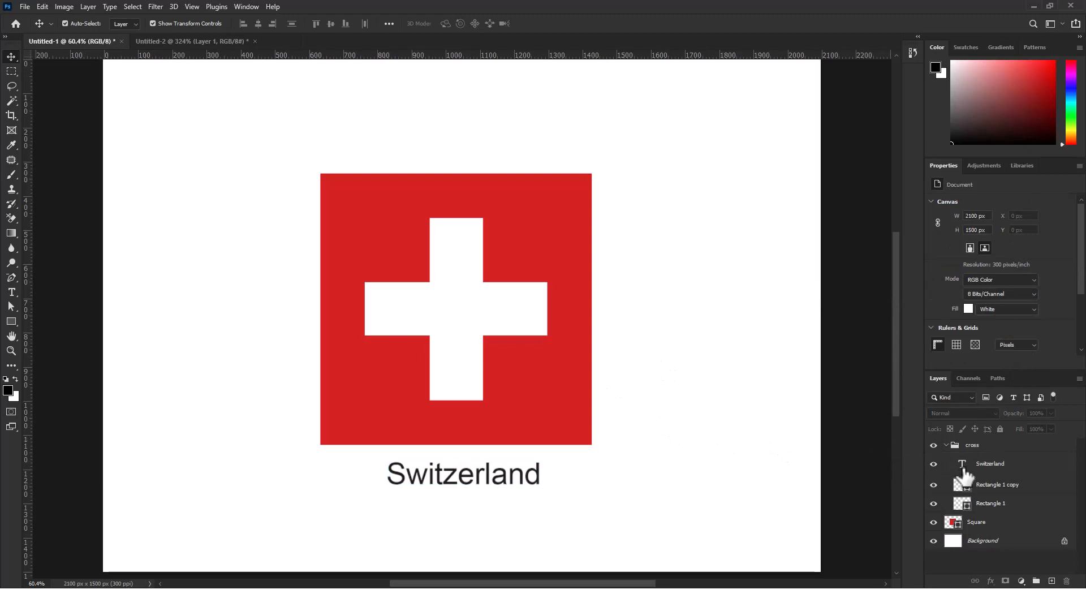
{"action": "left_click", "coordinate": [498, 475]}
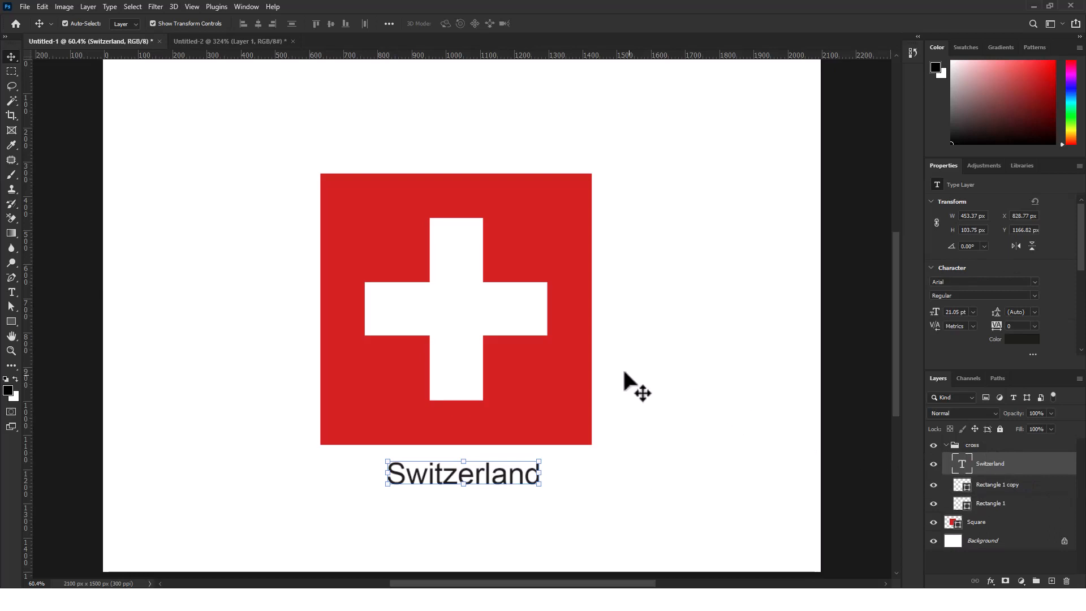
{"action": "left_click", "coordinate": [643, 331]}
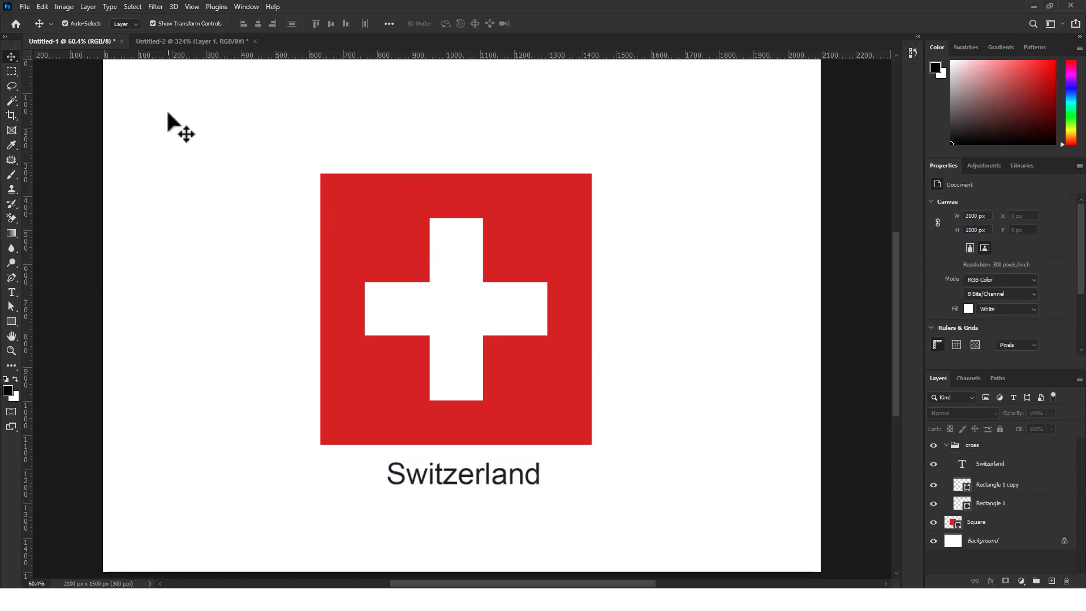
{"action": "scroll", "coordinate": [477, 218], "scroll_direction": "right", "scroll_amount": 1}
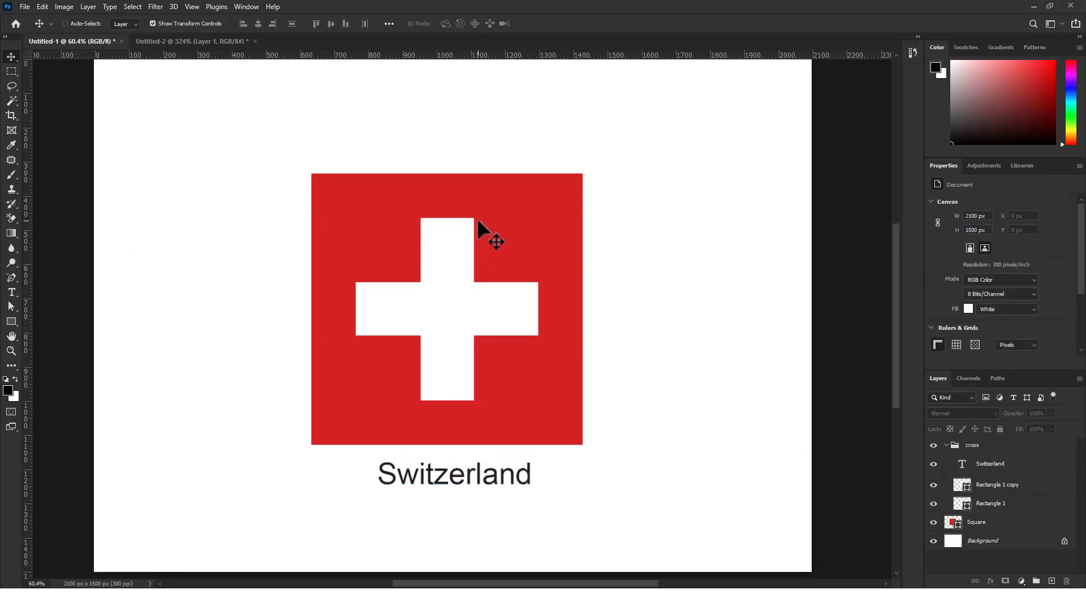
{"action": "scroll", "coordinate": [479, 216], "scroll_direction": "down", "scroll_amount": 1}
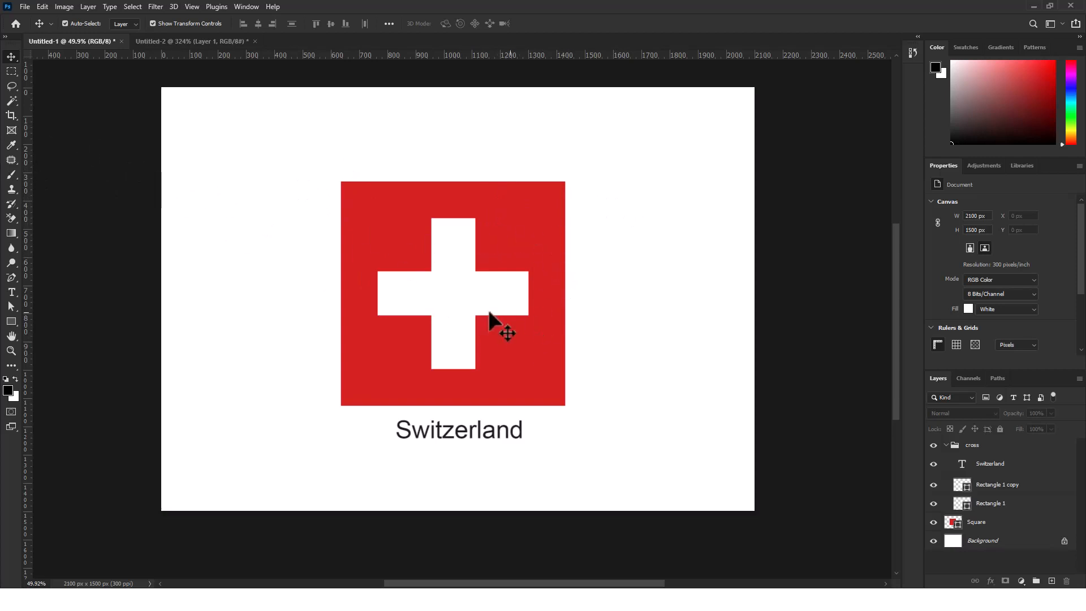
Set up an Export As of the flag document in JPG format at 100% quality and proceed to choosing its destination
{"action": "left_click", "coordinate": [25, 6]}
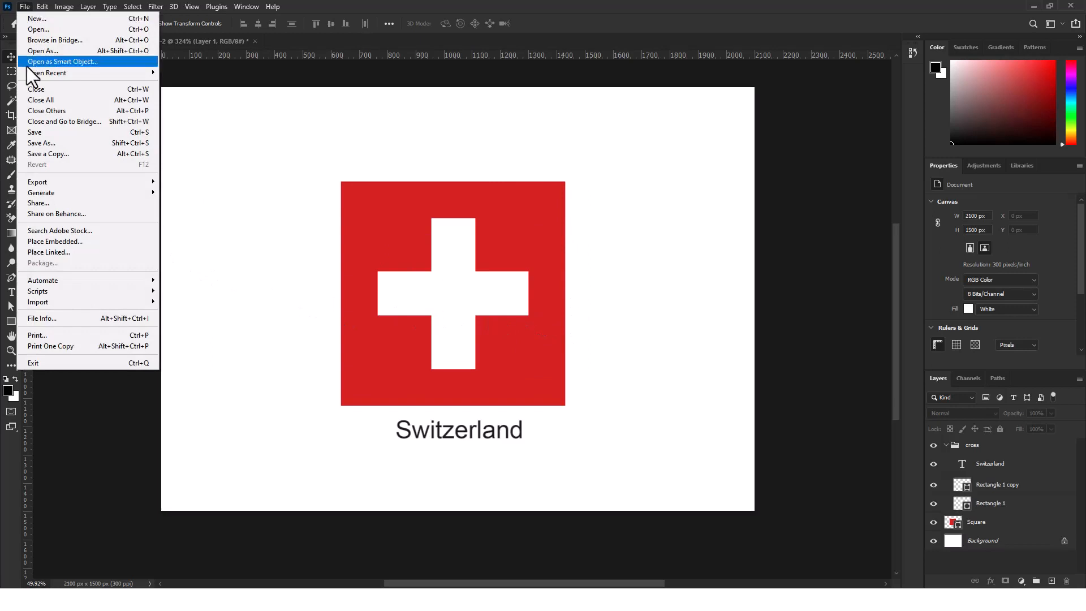
{"action": "mouse_move", "coordinate": [43, 179]}
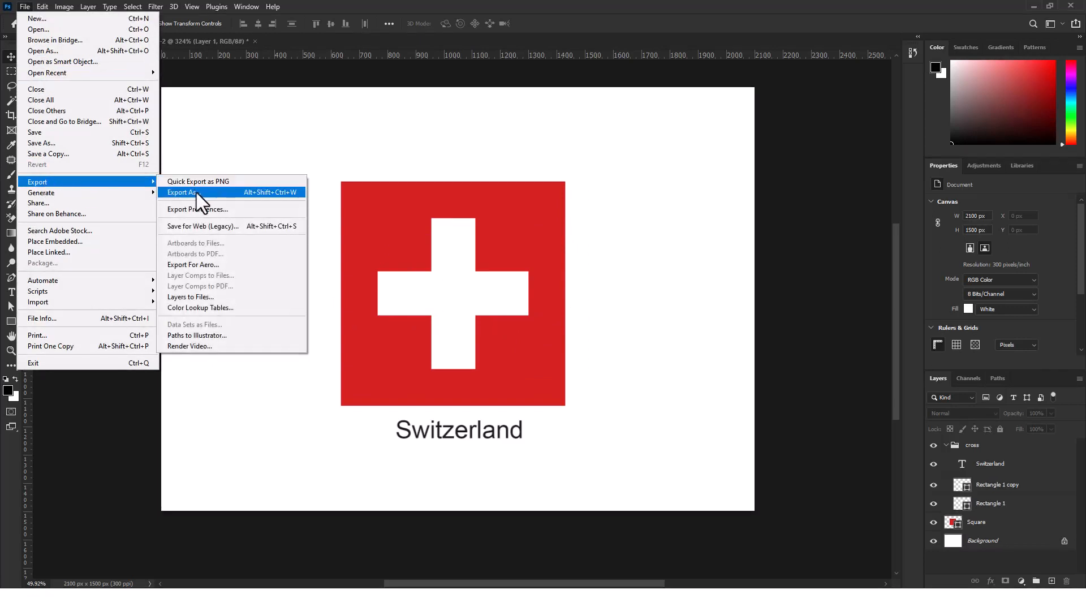
{"action": "left_click", "coordinate": [196, 193]}
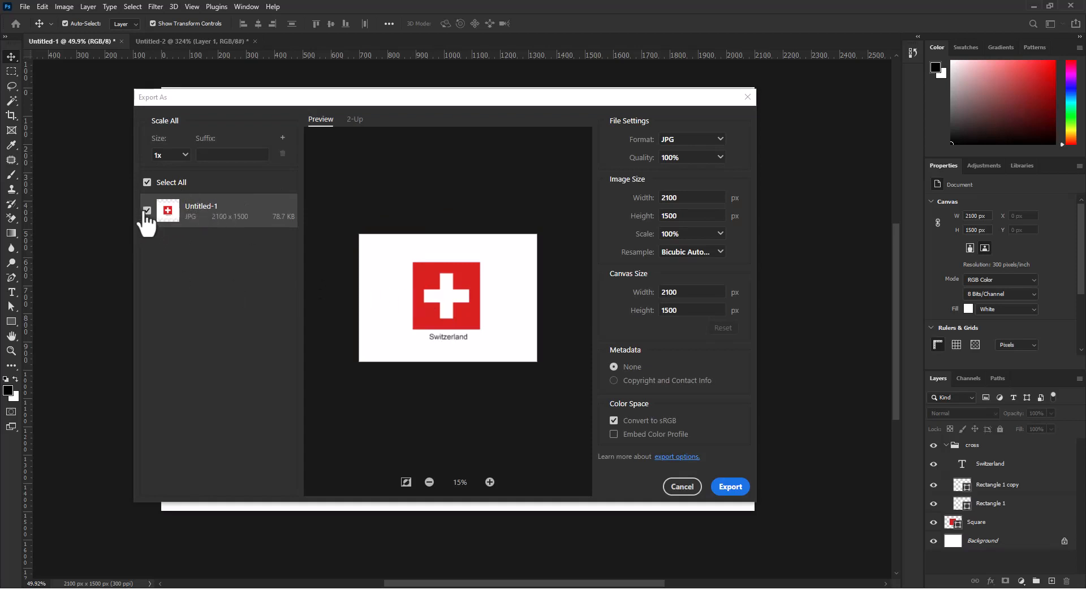
{"action": "left_click", "coordinate": [683, 142]}
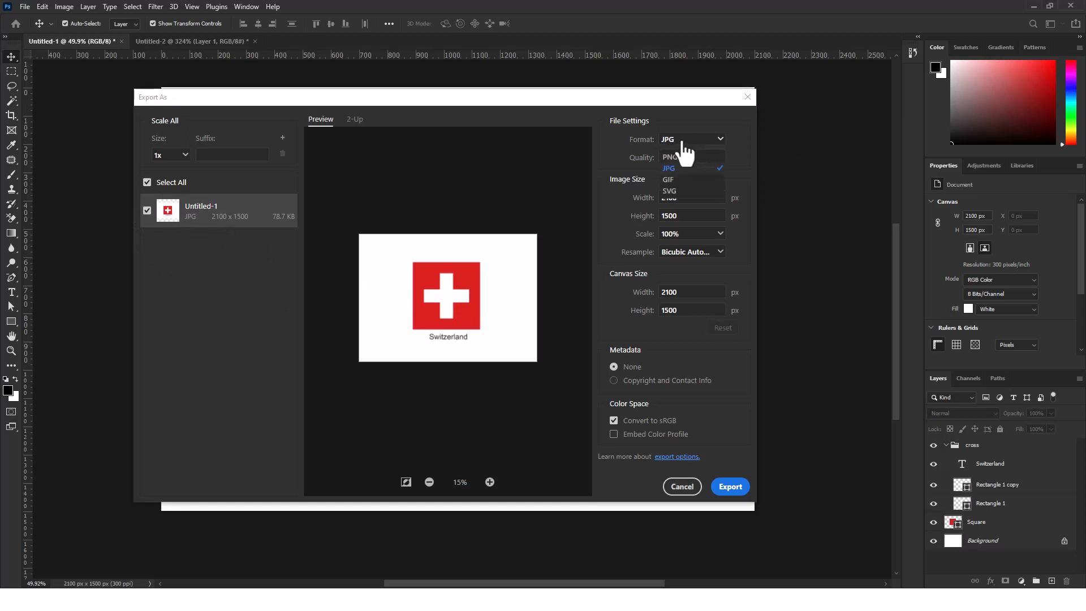
{"action": "left_click", "coordinate": [731, 145]}
{"action": "left_click", "coordinate": [731, 487]}
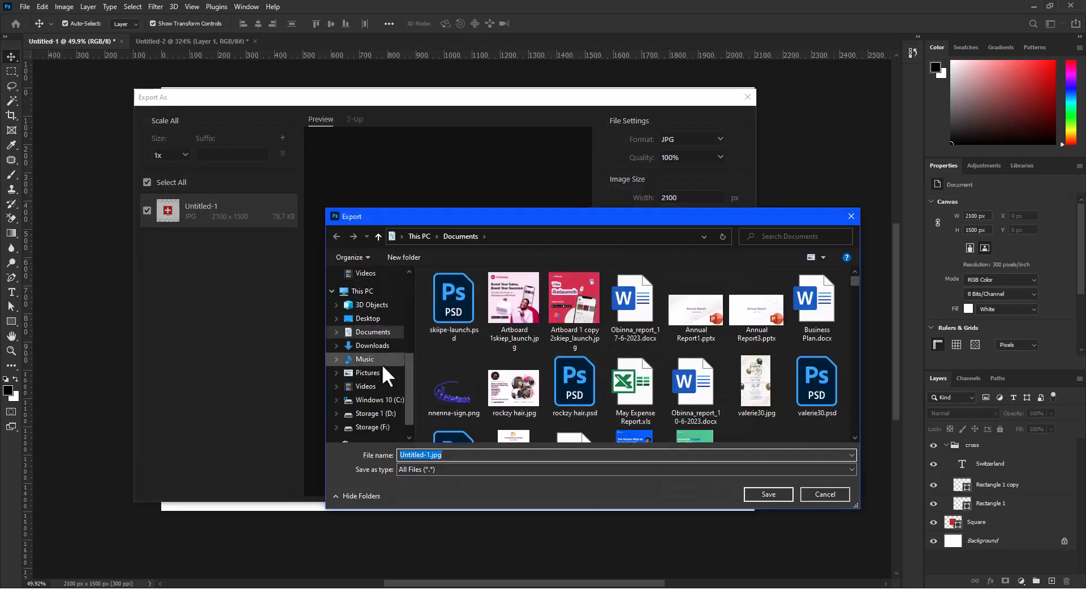
Name the export file "flag" with the Pictures folder as its destination, and cancel the export without saving
{"action": "left_click", "coordinate": [366, 372]}
{"action": "left_click", "coordinate": [459, 455]}
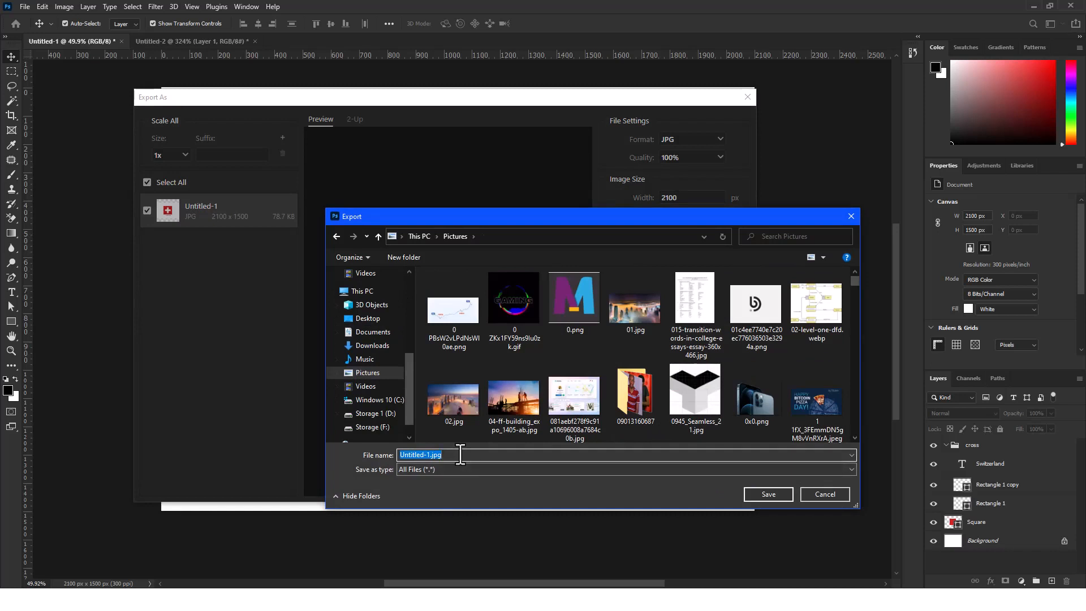
{"action": "type", "text": "flag"}
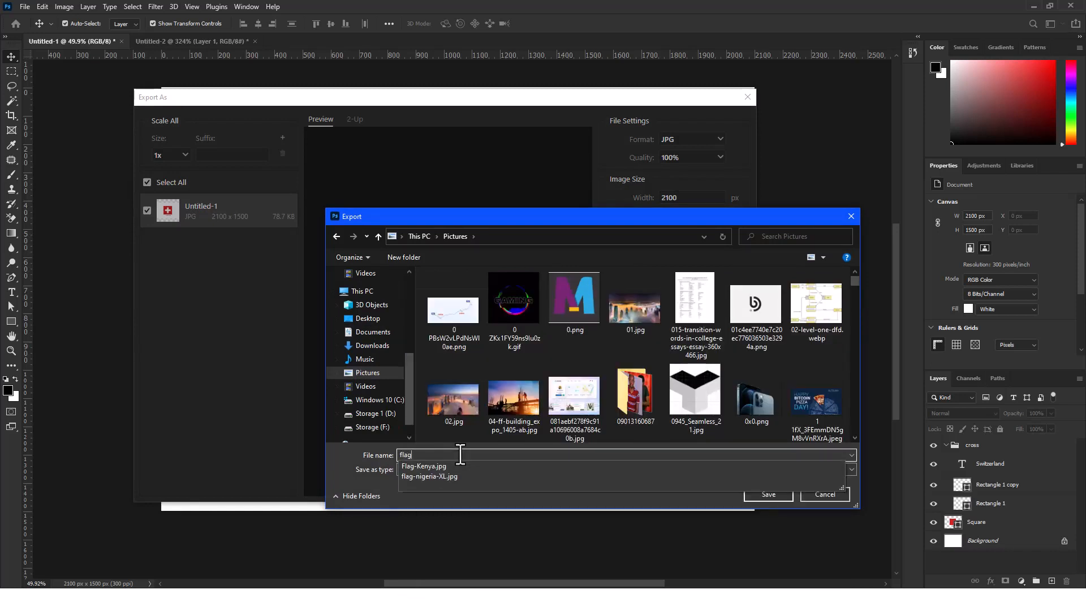
{"action": "left_click", "coordinate": [648, 505]}
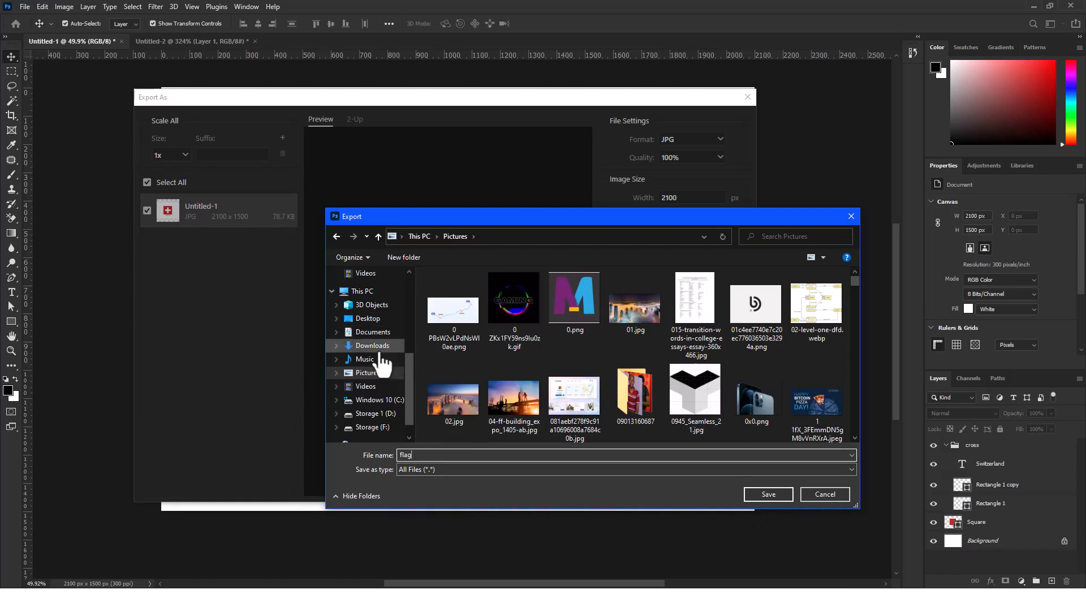
{"action": "left_click", "coordinate": [373, 319]}
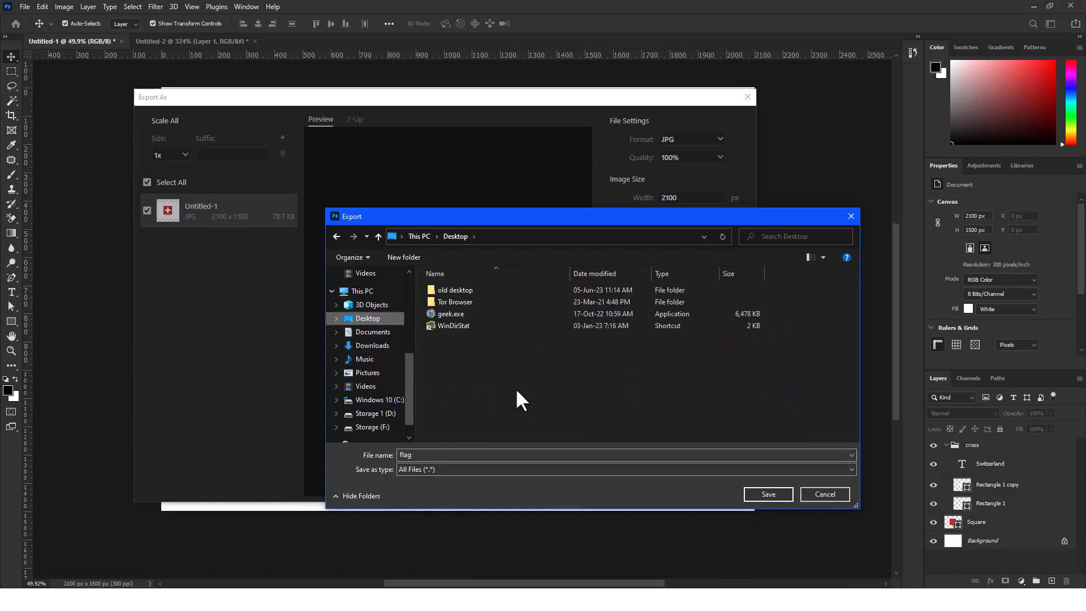
{"action": "left_click", "coordinate": [365, 373]}
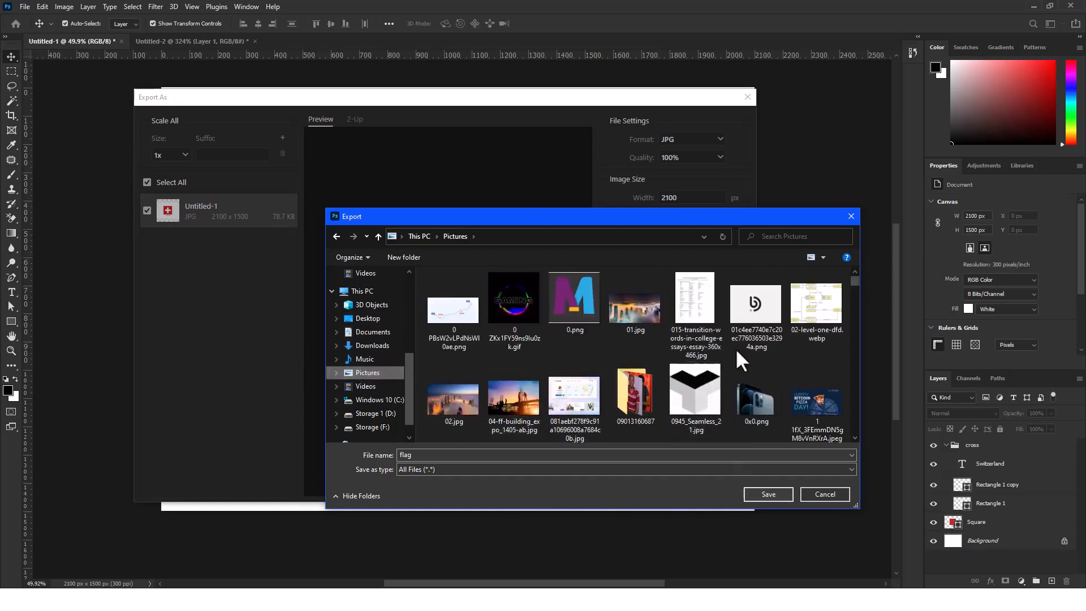
{"action": "left_click", "coordinate": [852, 216]}
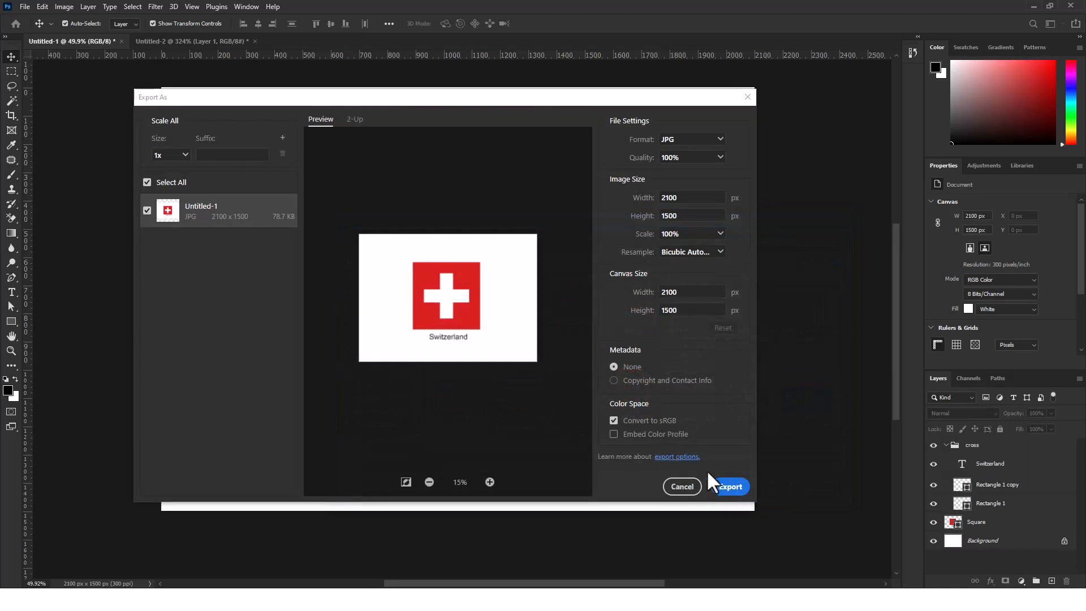
{"action": "left_click", "coordinate": [747, 96]}
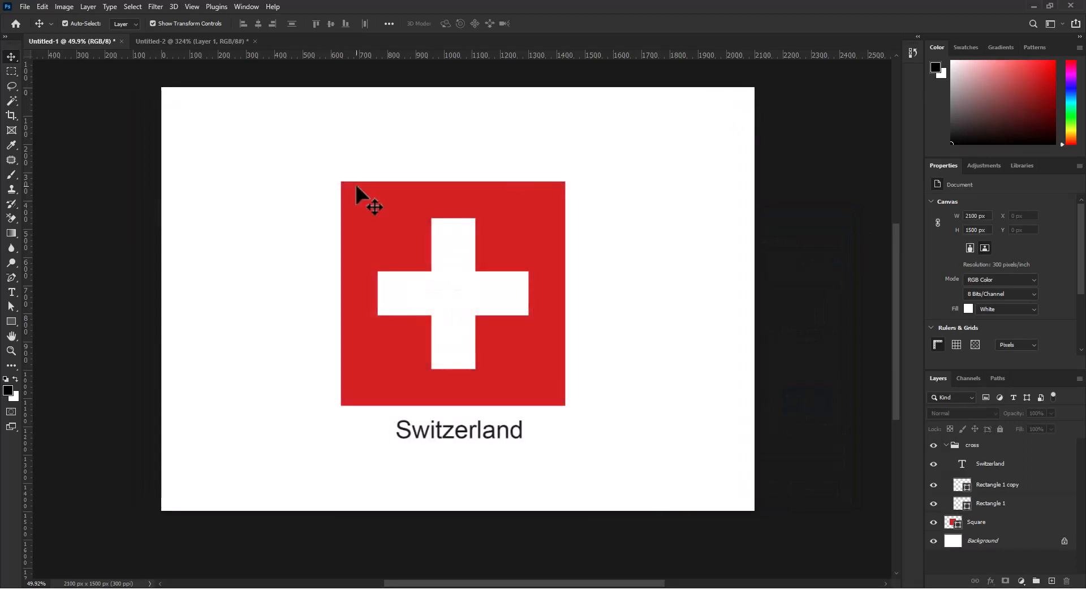